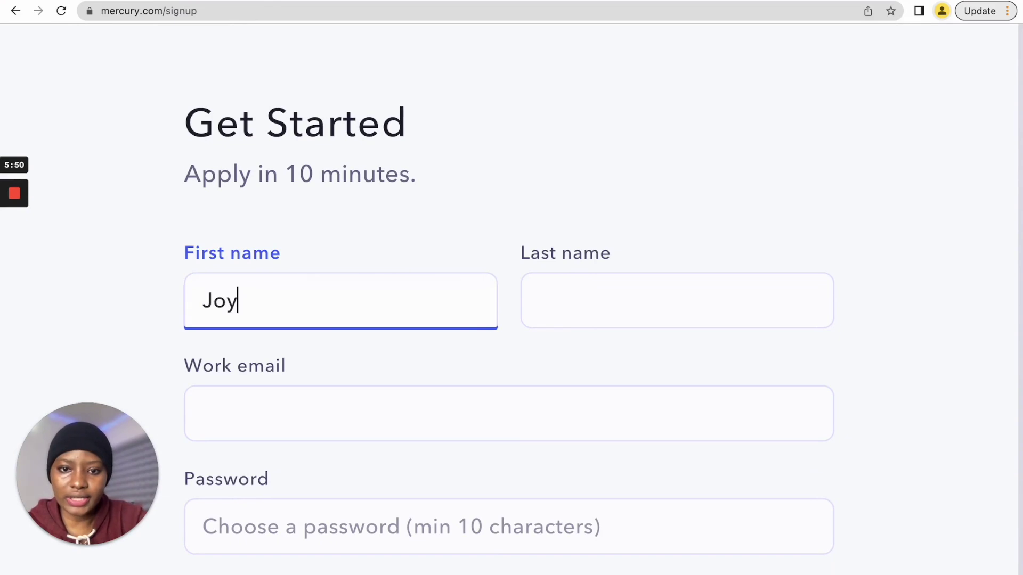
- Enter the applicant's last name and work email in the sign-up form
text(Okoro)
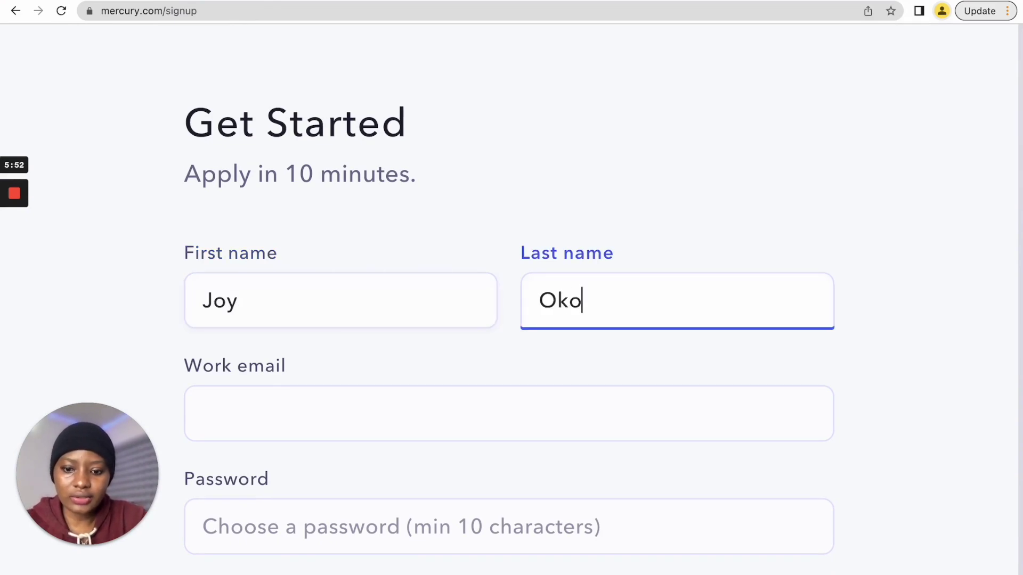
click(234, 414)
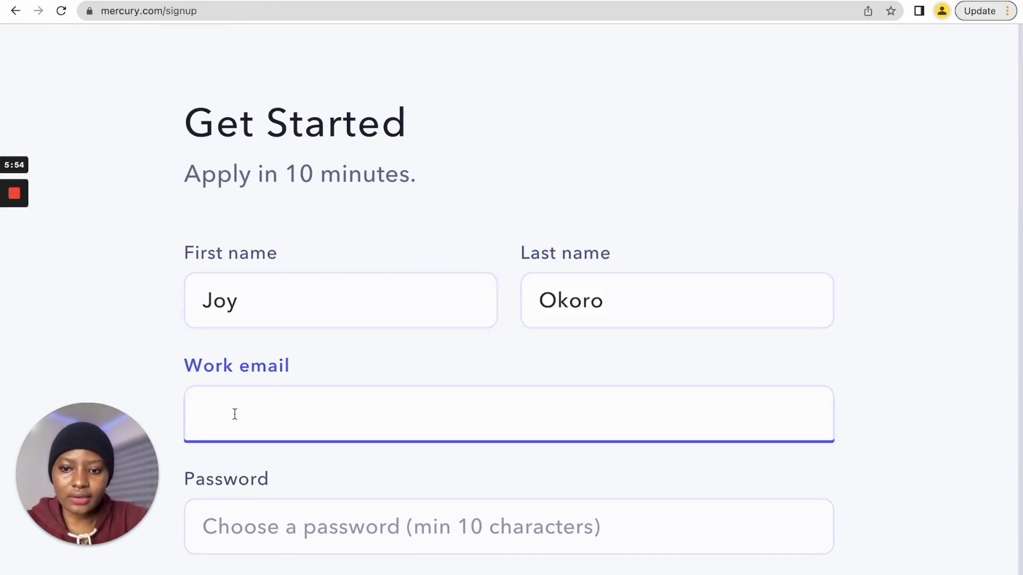
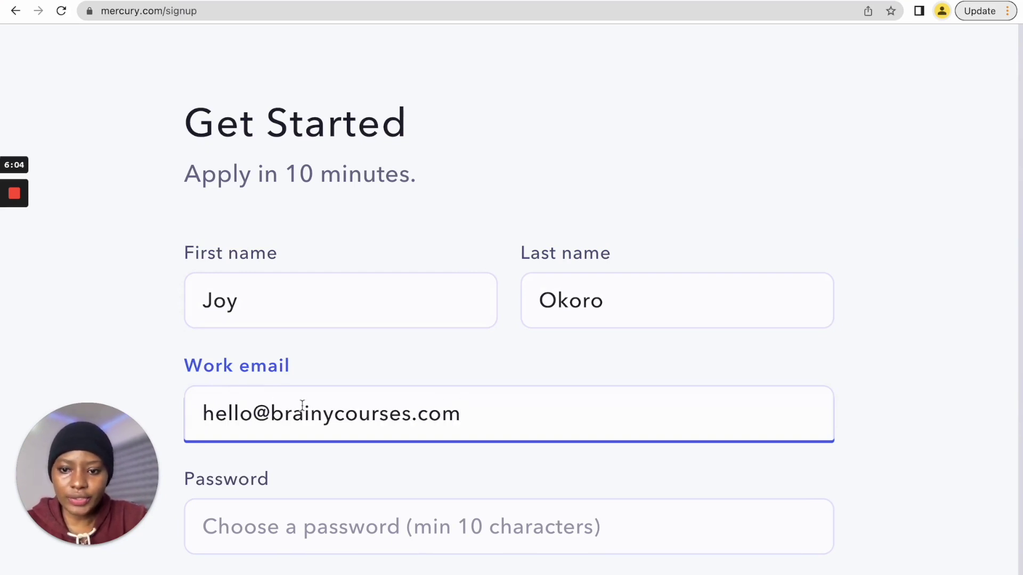
scroll(303, 406, down, 3)
- Set and confirm the account password, then submit to start the application
click(310, 376)
text(••••••••)
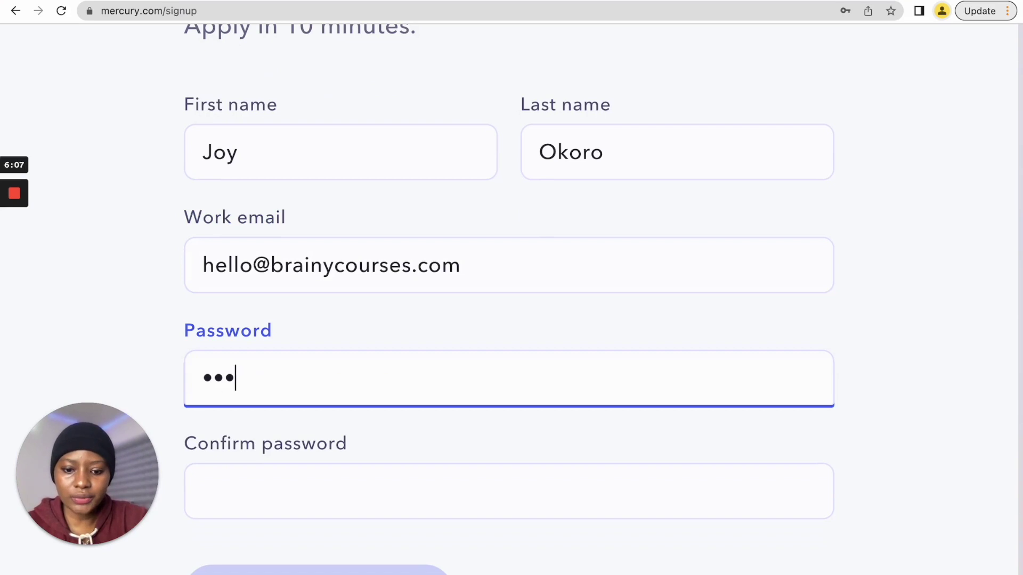
text(••••)
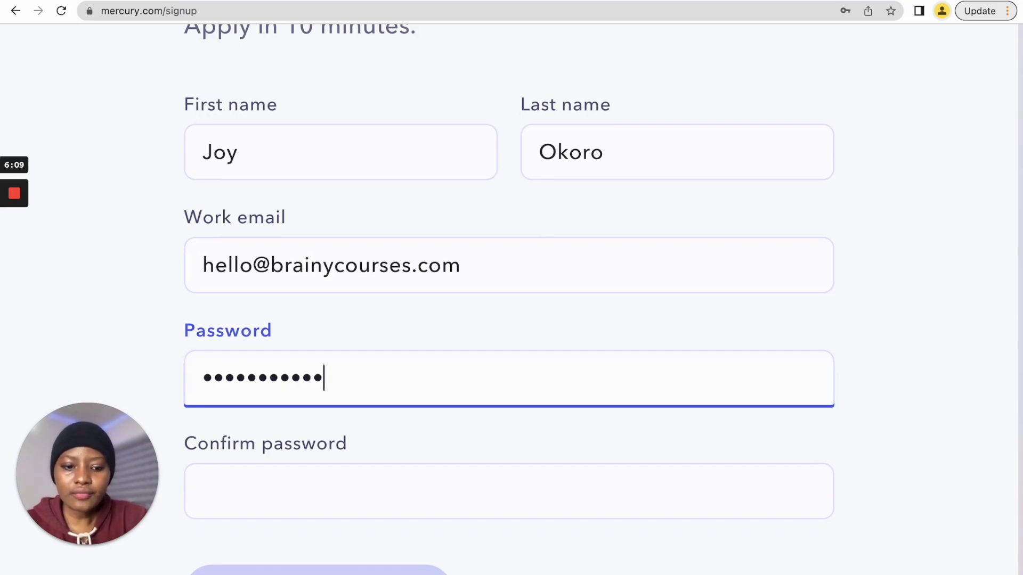
click(334, 496)
text(••••••••)
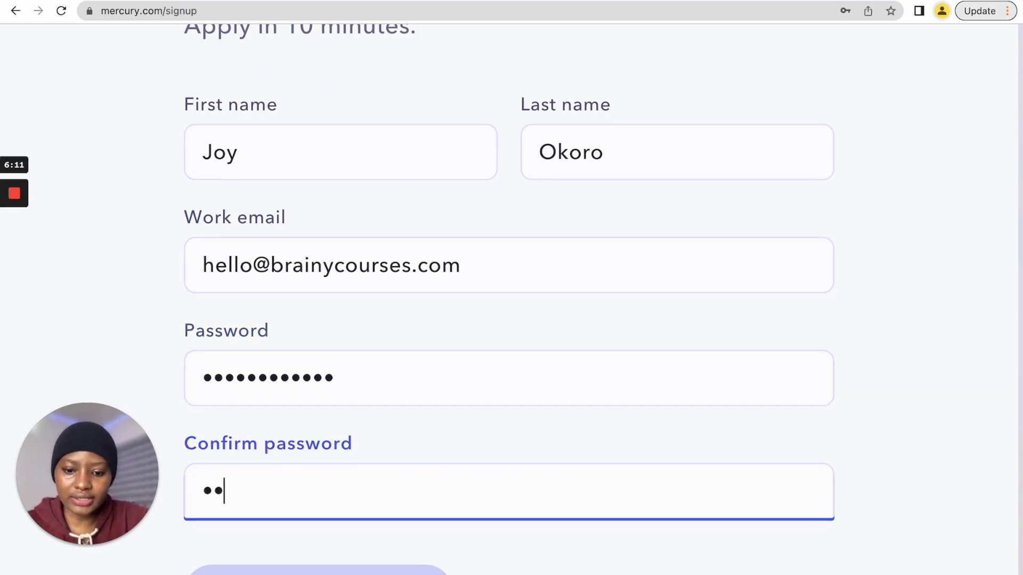
text(••••)
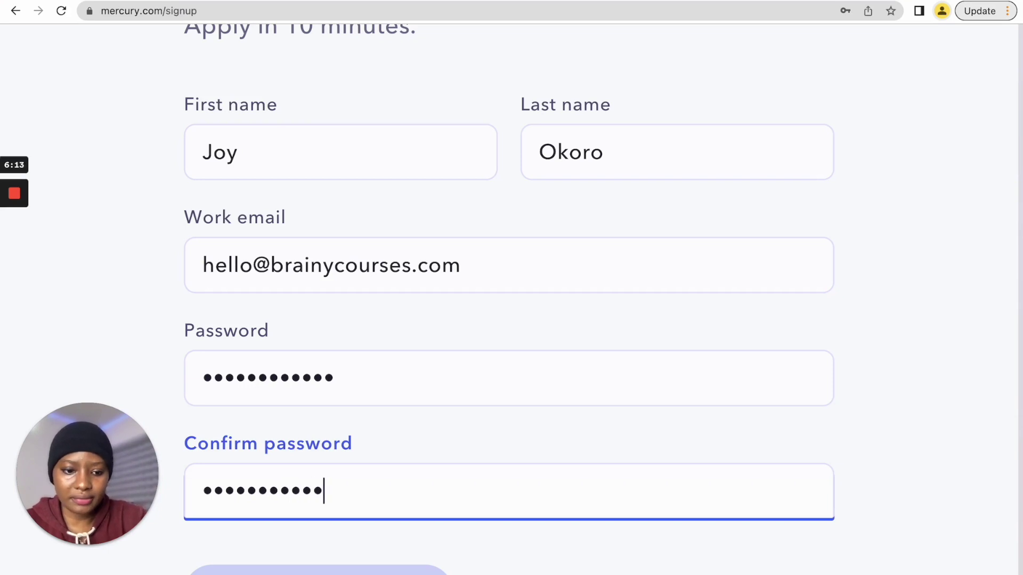
scroll(381, 421, down, 1)
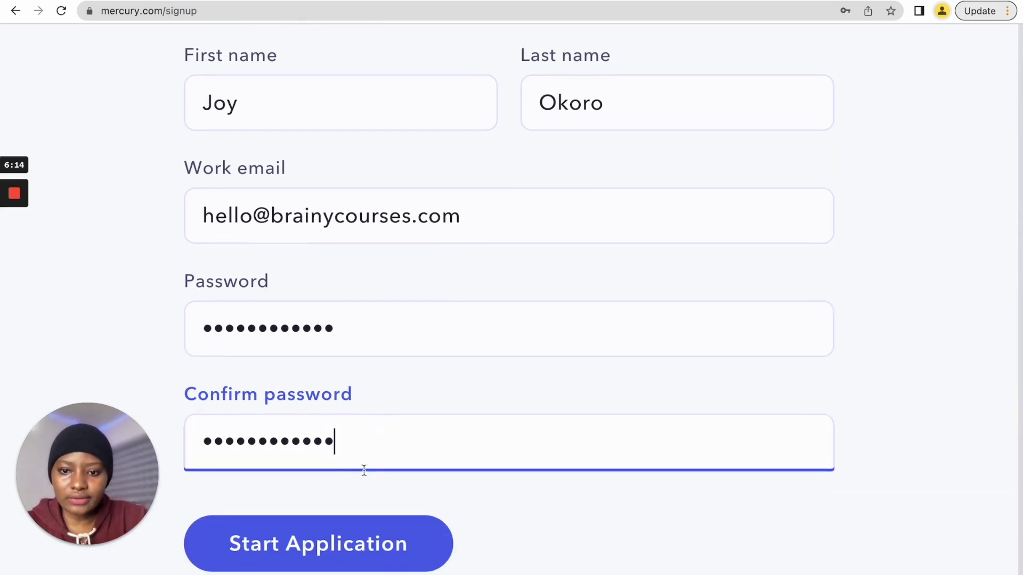
click(329, 553)
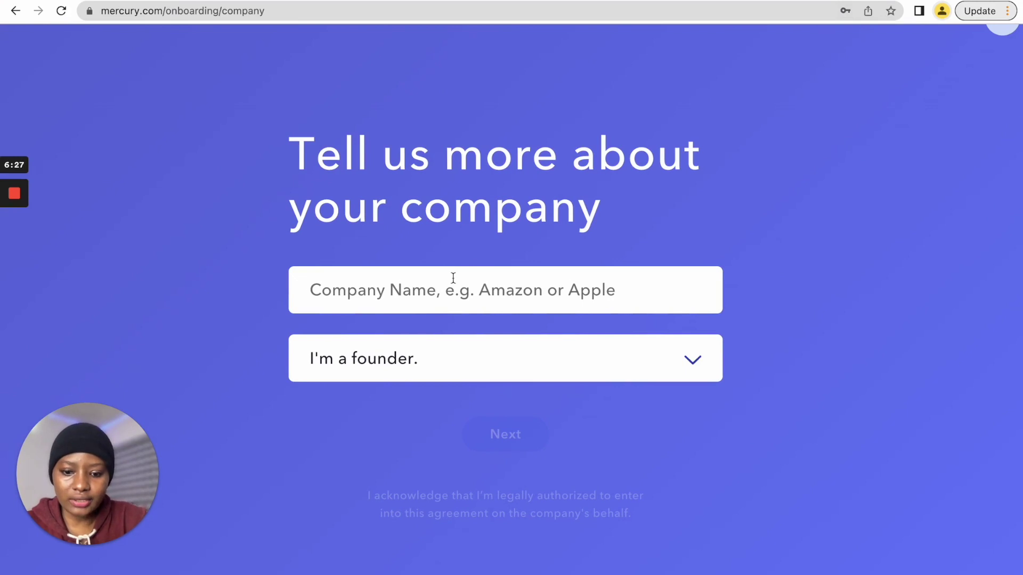
- Enter company name 'Brainy Courses, LLC', keep the 'I'm a founder.' role, and continue
text(Brainy Courses, LLC)
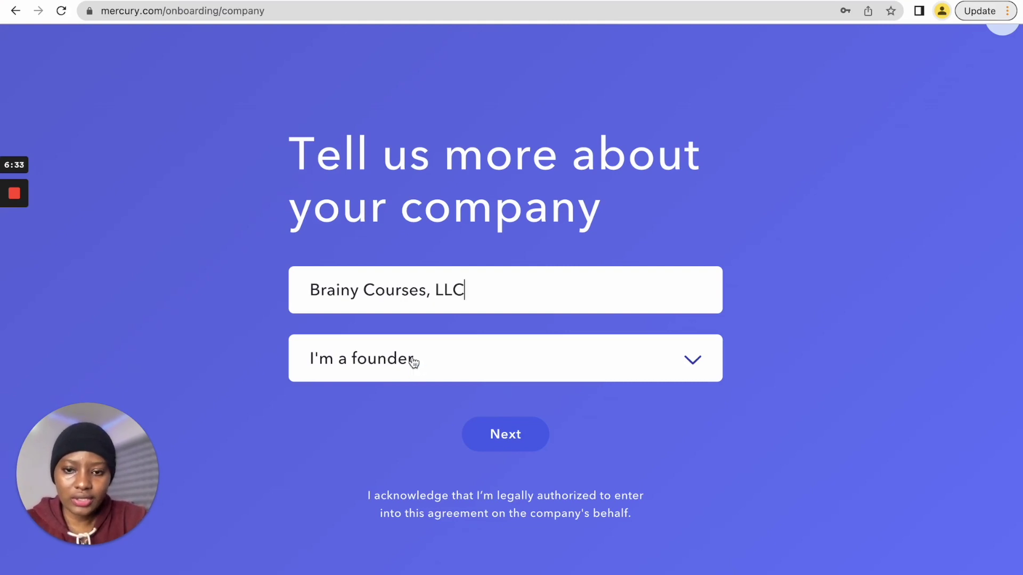
click(416, 362)
scroll(390, 413, down, 2)
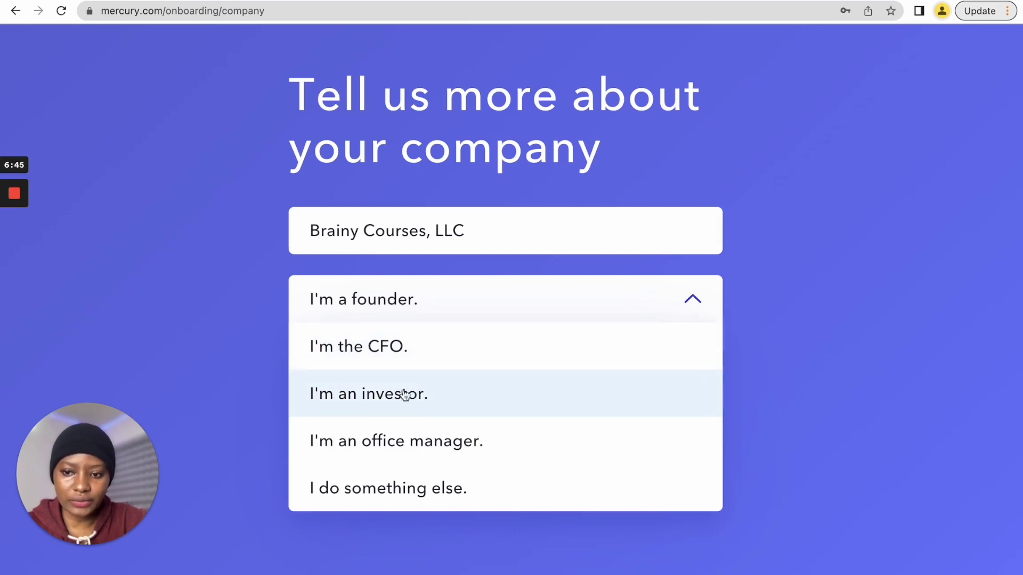
click(349, 303)
click(493, 380)
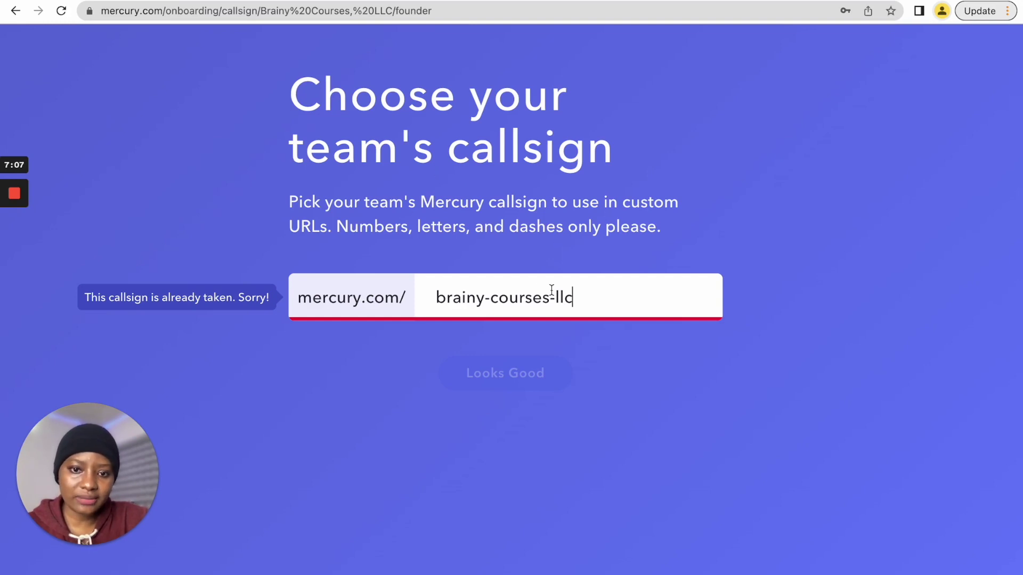
- Shorten the taken 'brainy-courses-llc' callsign to 'brainyc' and accept it
drag(486, 298, 590, 300)
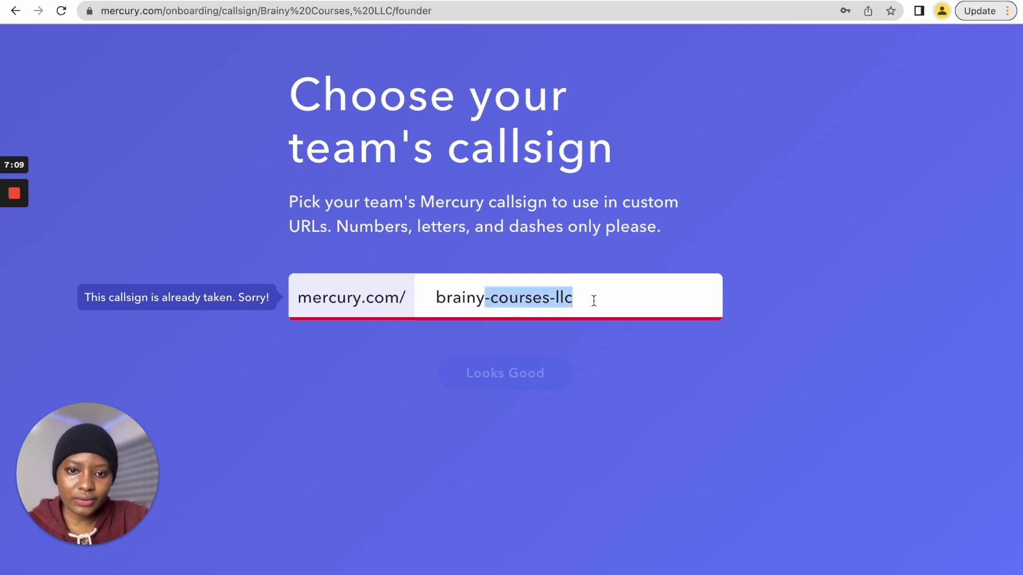
text(c)
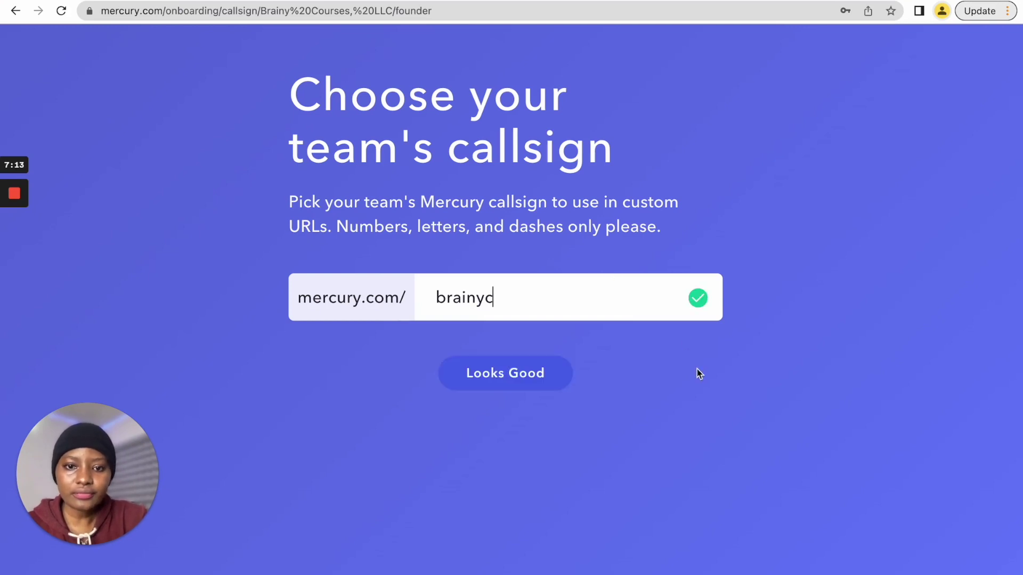
click(522, 387)
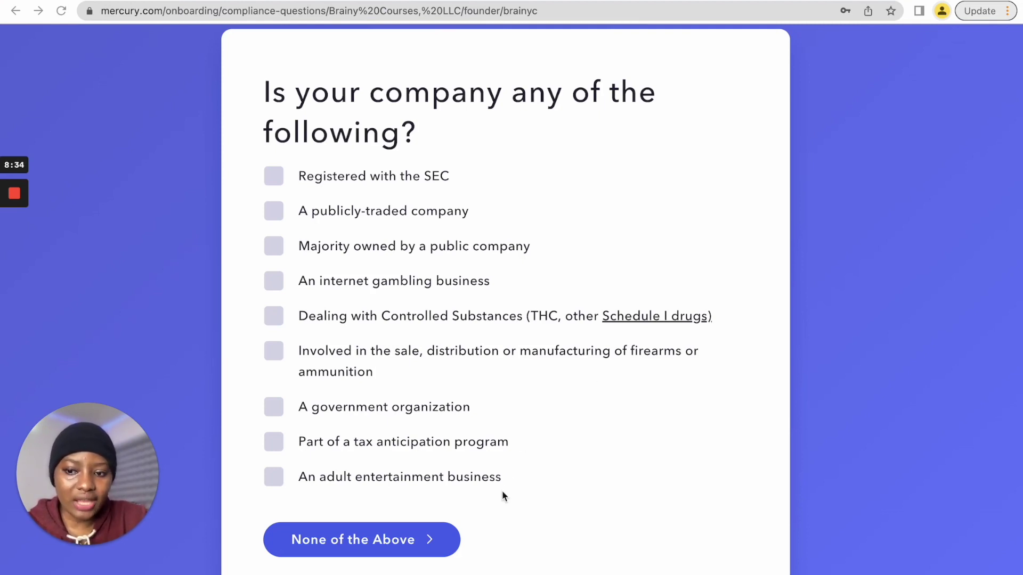
- Answer 'None of the Above' to the compliance question and accept the PATRIOT Act disclosure
click(345, 540)
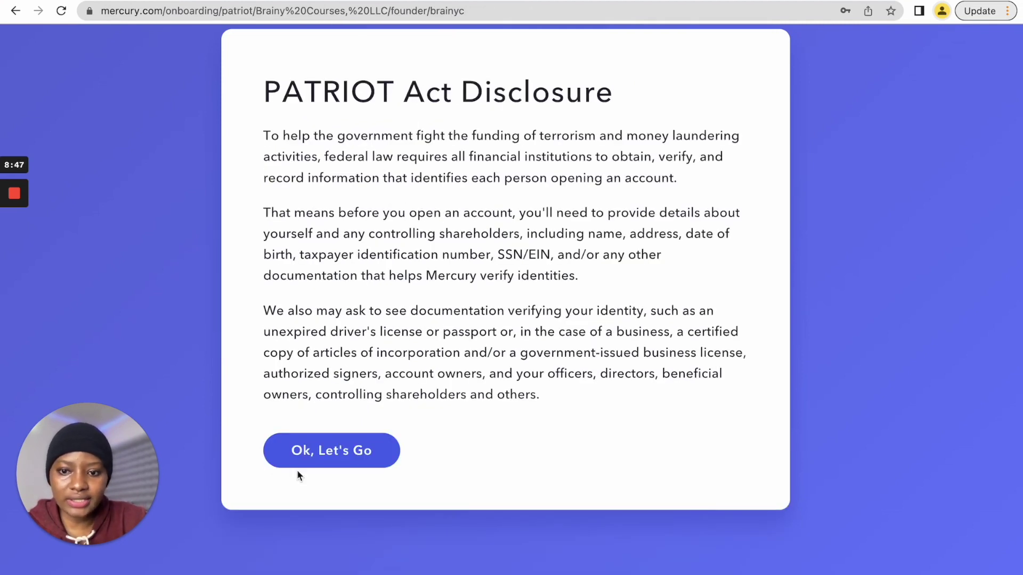
click(336, 457)
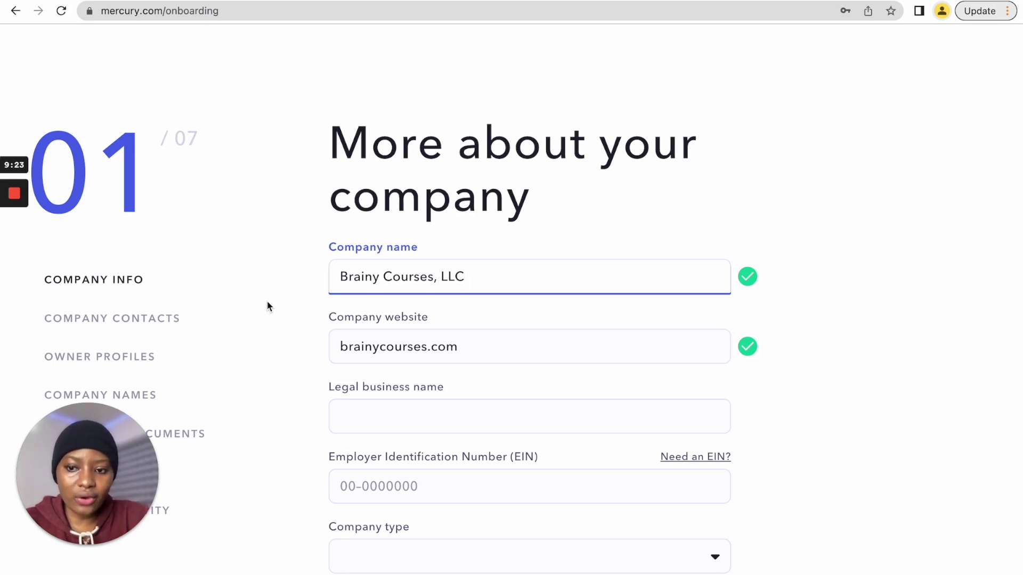
- Type 'Brainy Courses, LLC' as the legal business name, then move to the EIN field
scroll(446, 335, down, 1)
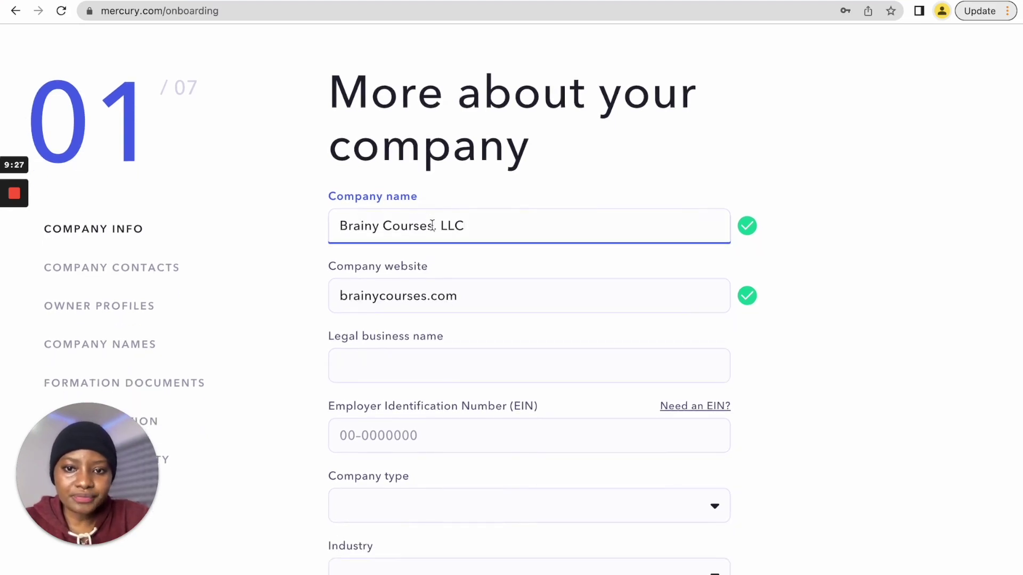
scroll(443, 228, up, 3)
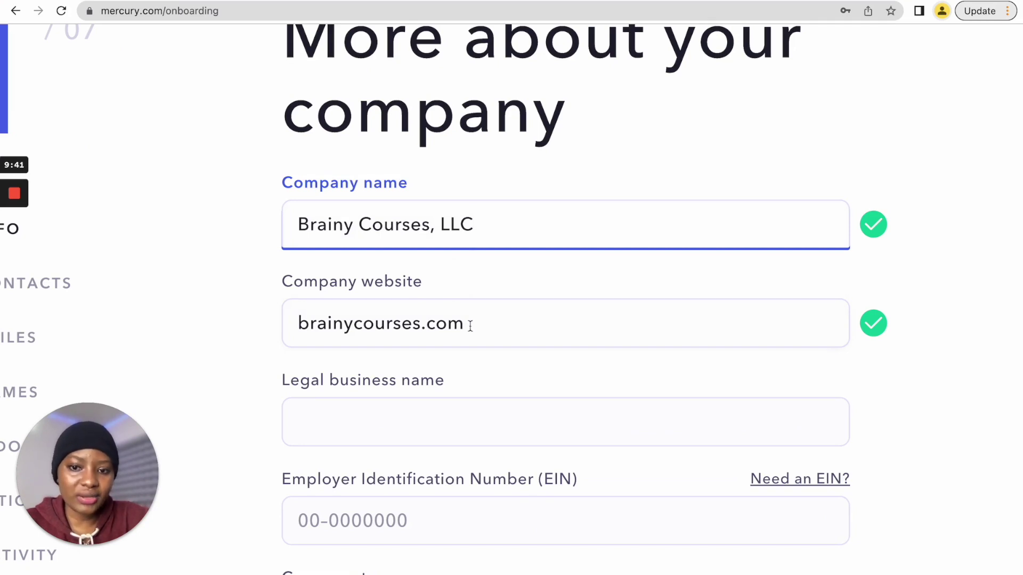
scroll(471, 326, down, 2)
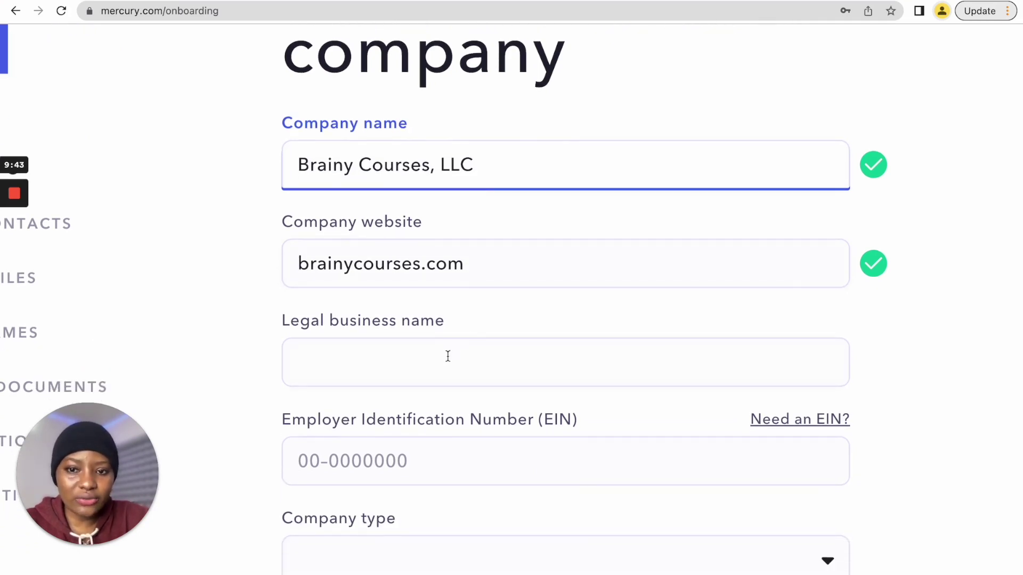
click(448, 357)
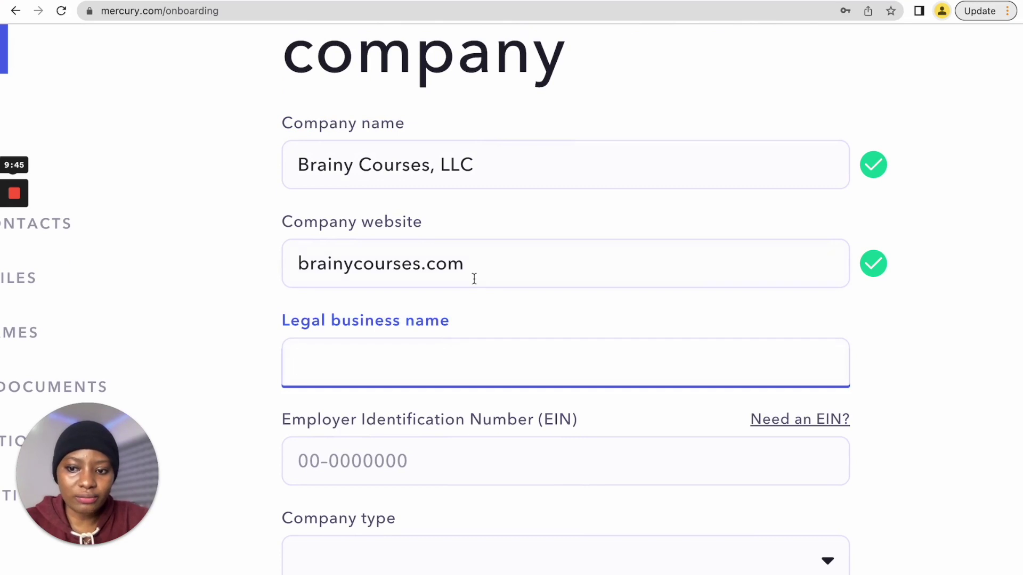
text(Brain)
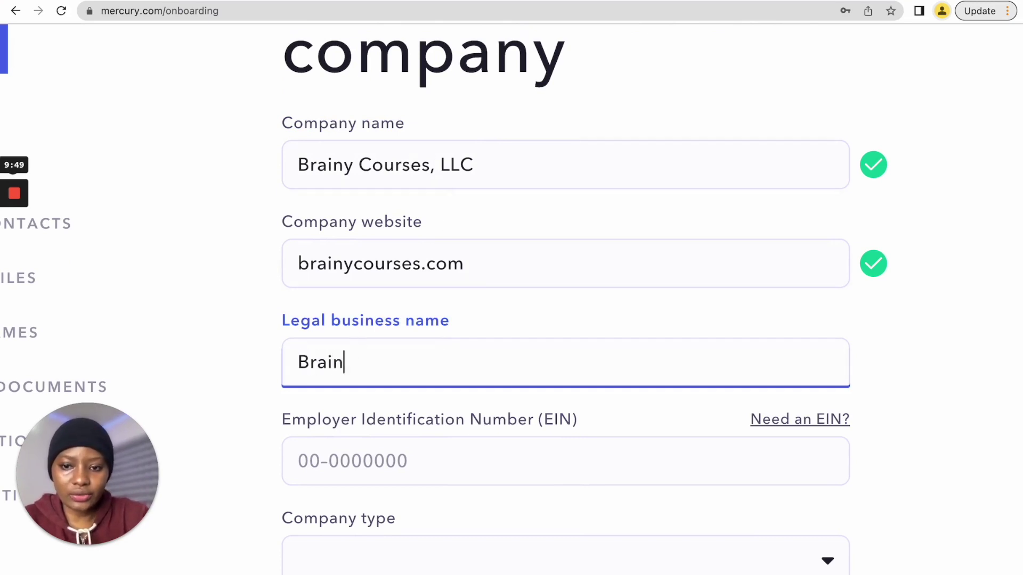
text(y Co)
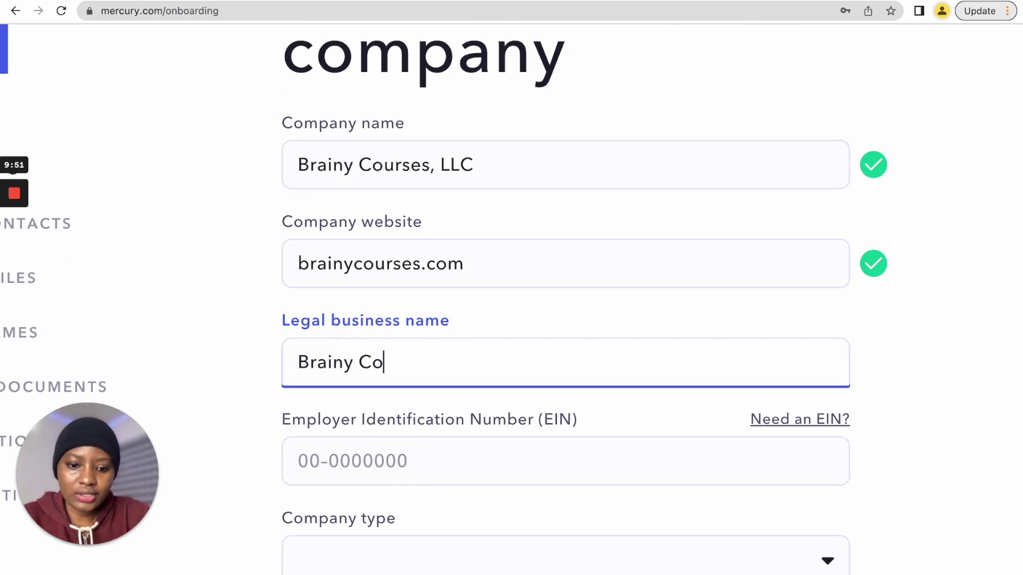
text(urses, LLC)
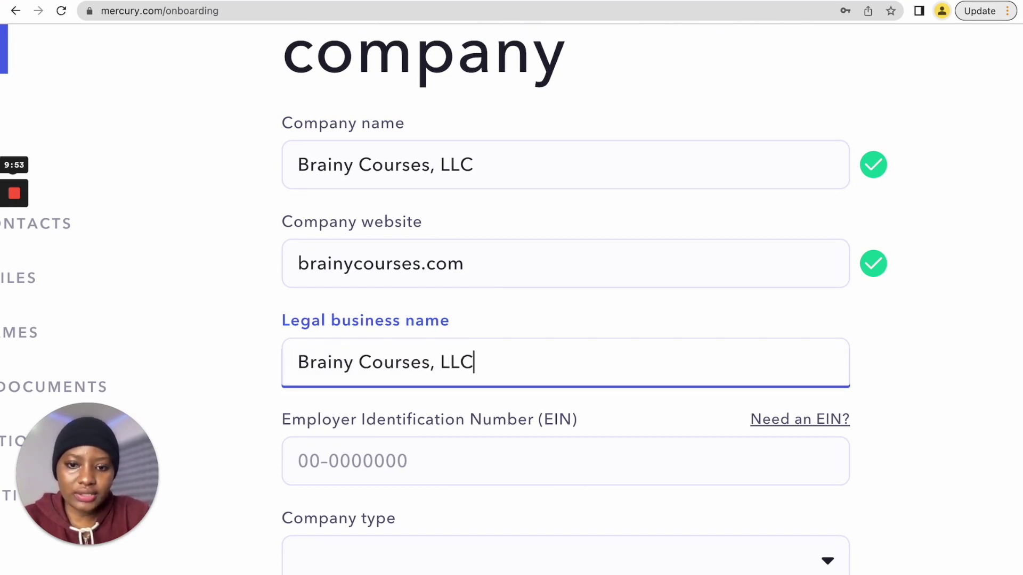
scroll(469, 447, down, 2)
click(468, 339)
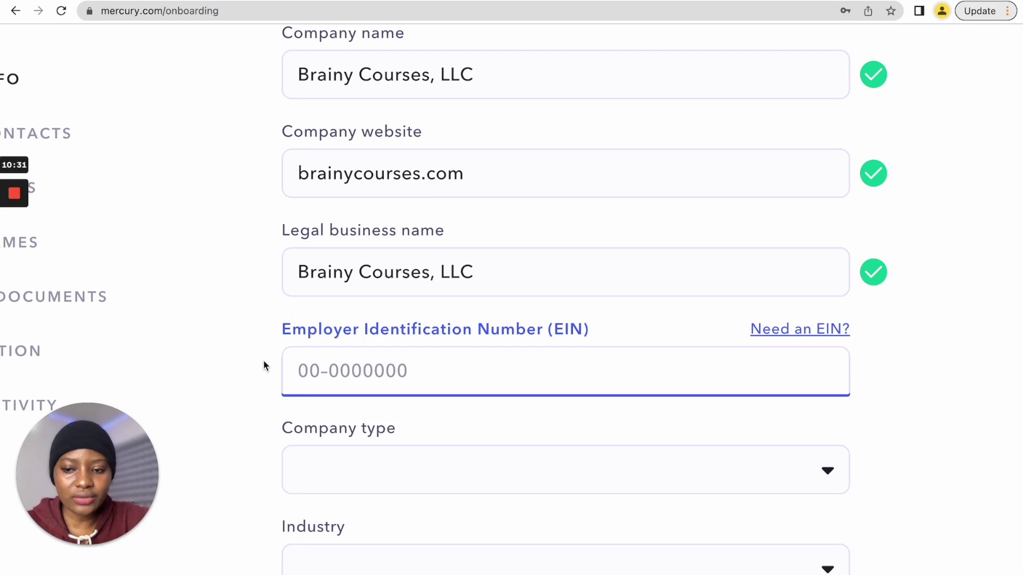
scroll(263, 365, down, 1)
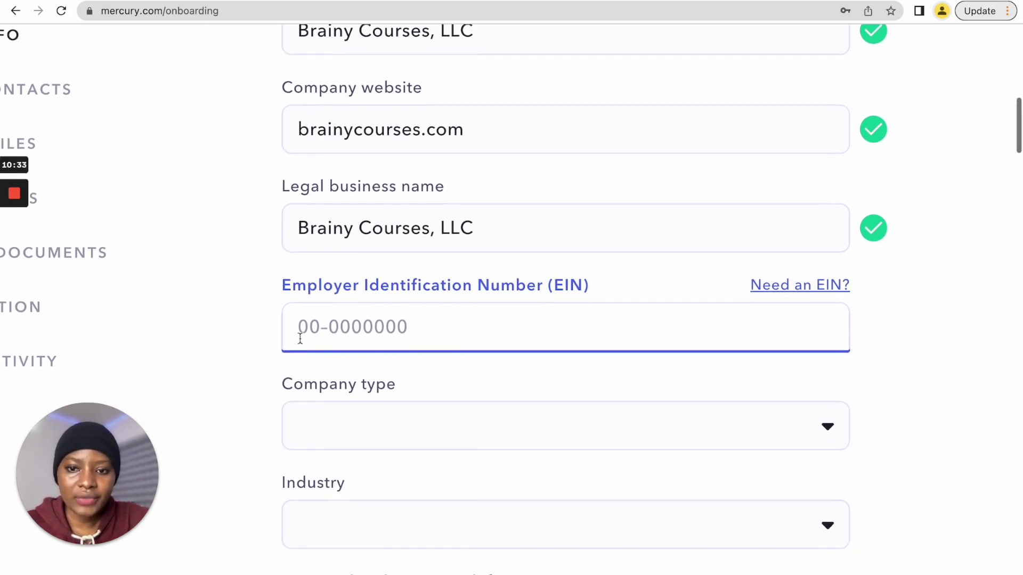
scroll(367, 326, down, 1)
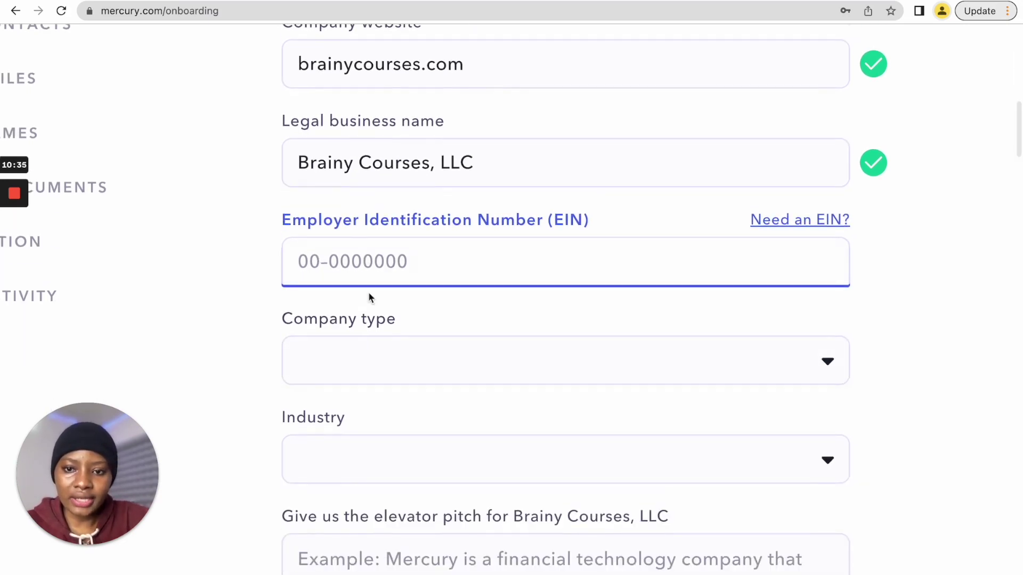
scroll(371, 297, down, 2)
- Set the company type to Limited Liability Company (LLC)
click(375, 268)
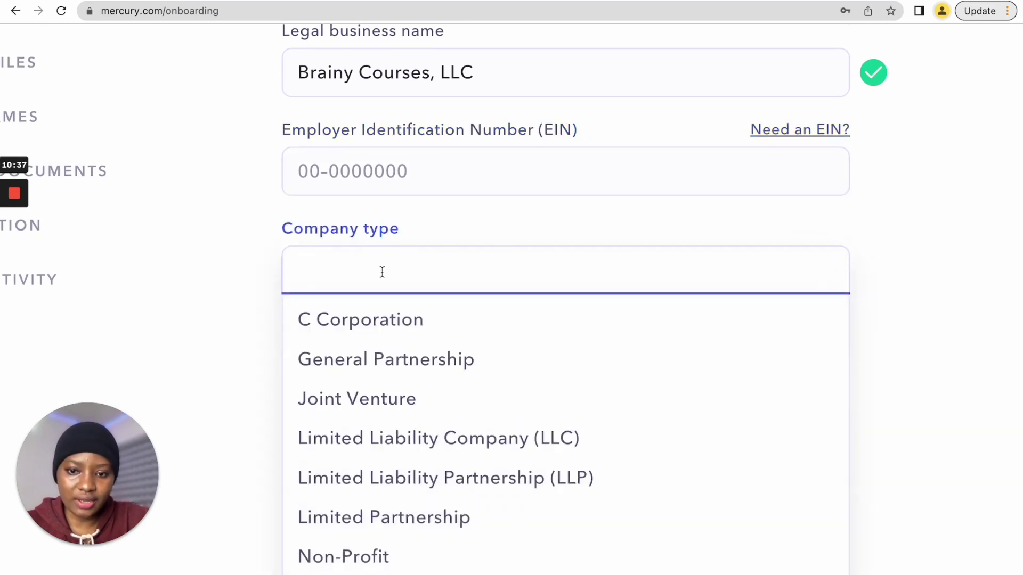
scroll(382, 272, down, 3)
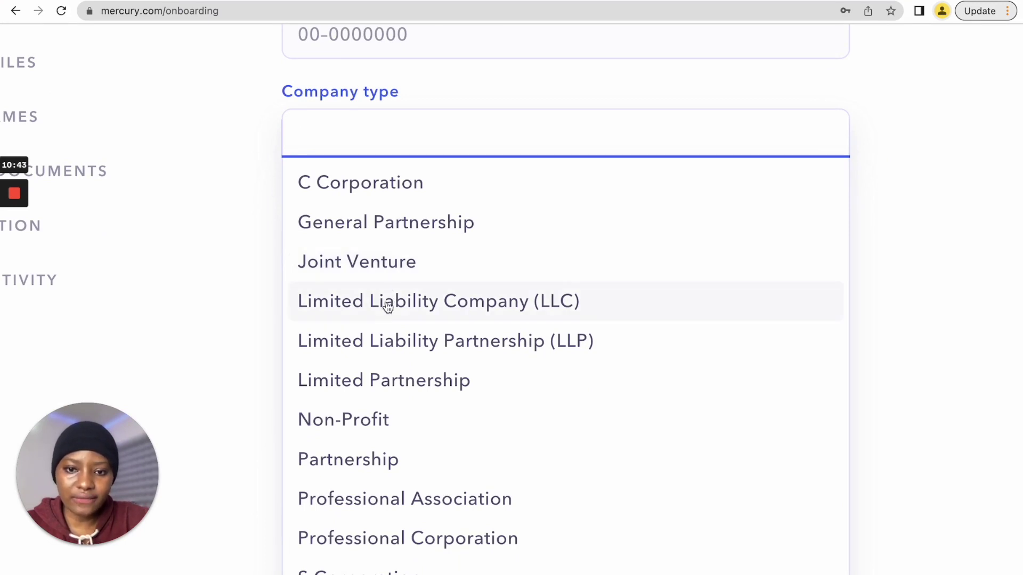
click(489, 305)
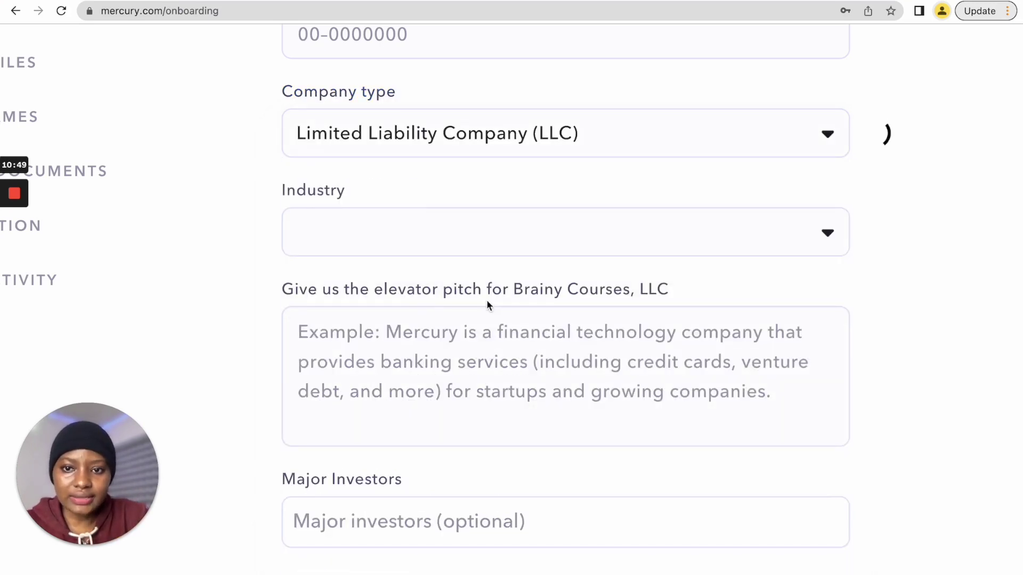
- Browse the Industry dropdown's list of industries
click(374, 213)
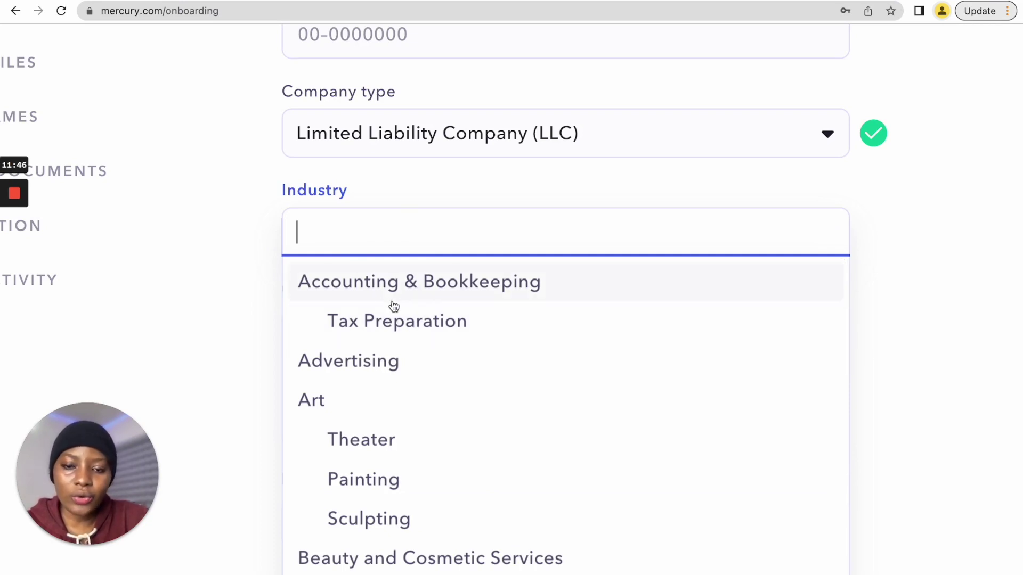
scroll(395, 454, down, 15)
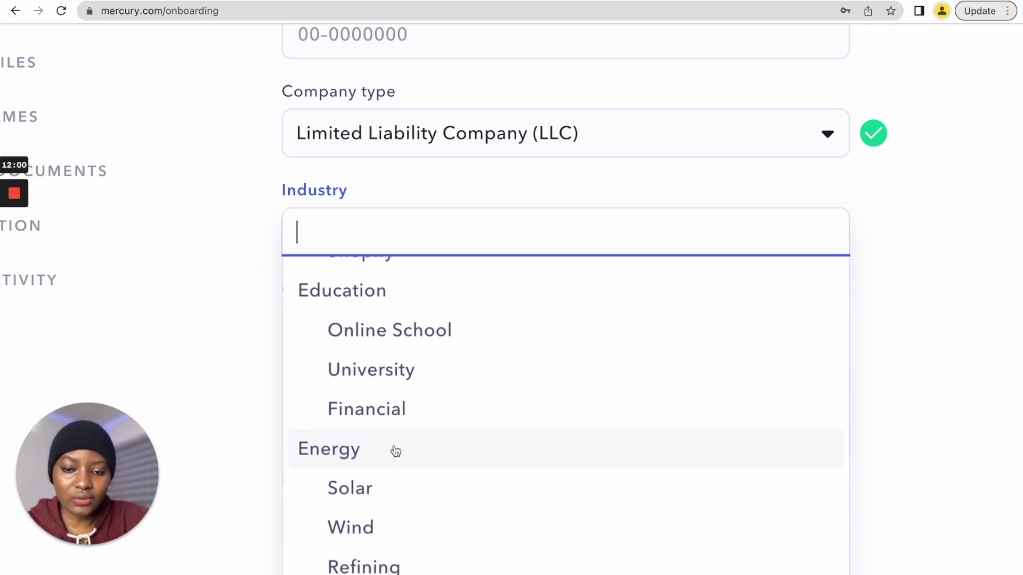
scroll(395, 451, down, 10)
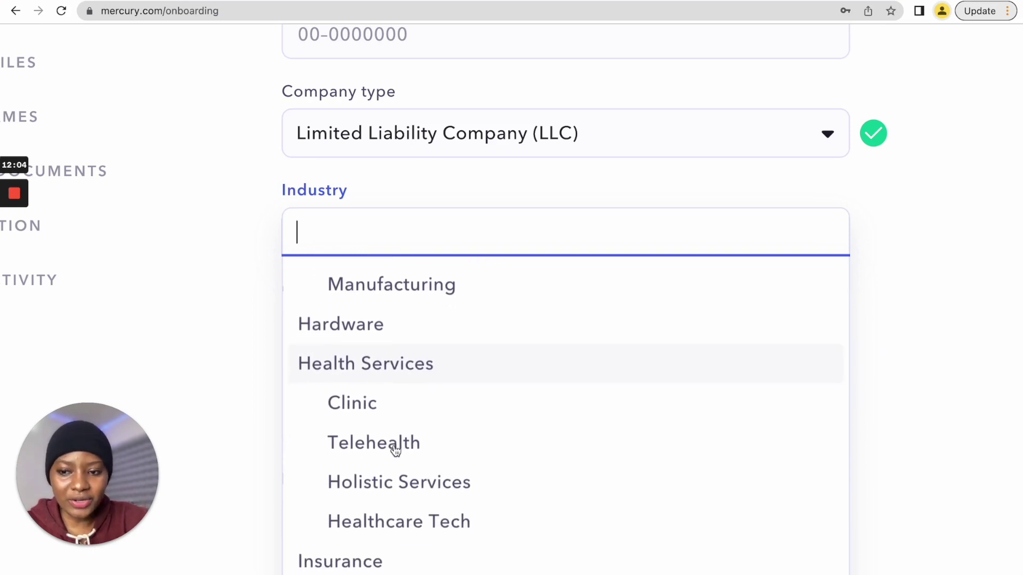
scroll(396, 452, up, 4)
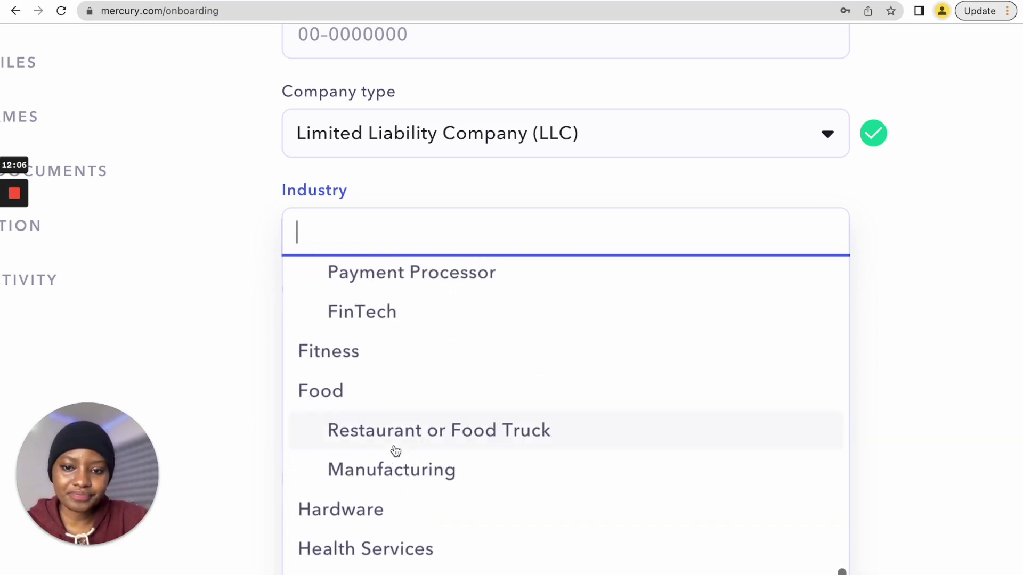
scroll(395, 452, down, 1)
scroll(415, 400, up, 10)
scroll(415, 400, down, 5)
scroll(415, 399, down, 1)
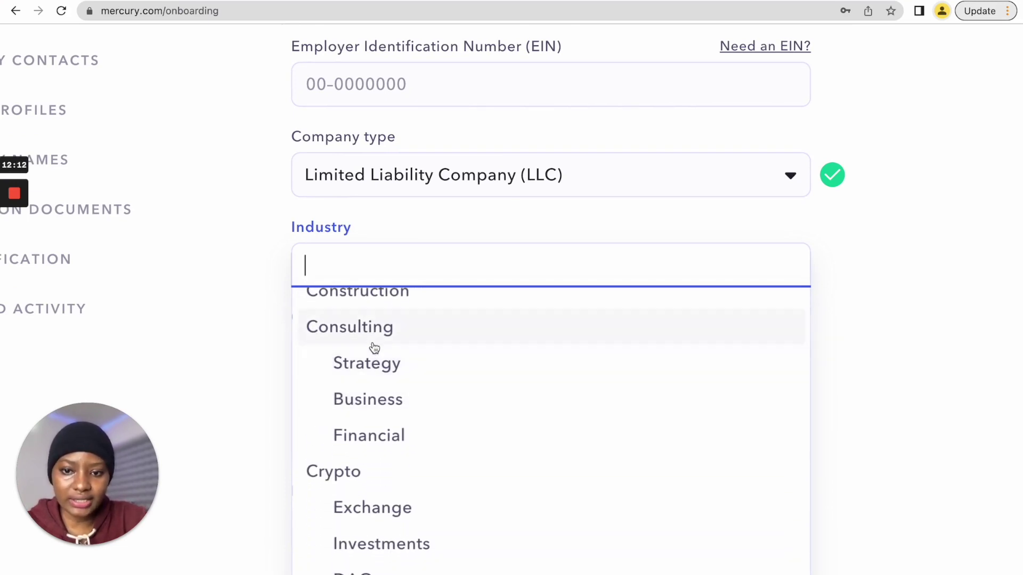
scroll(374, 353, up, 1)
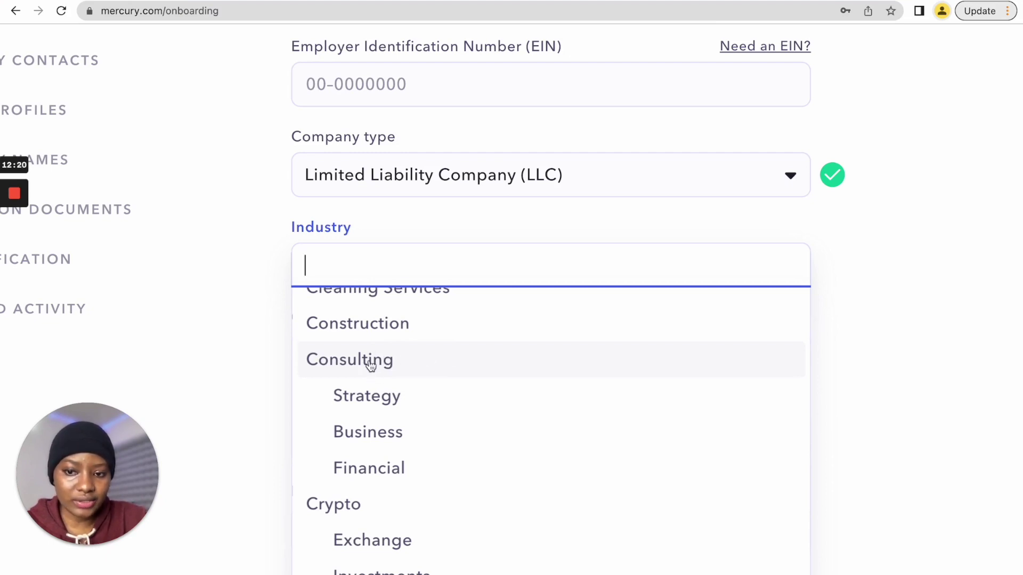
- Pick Consulting from the Industry dropdown
click(371, 365)
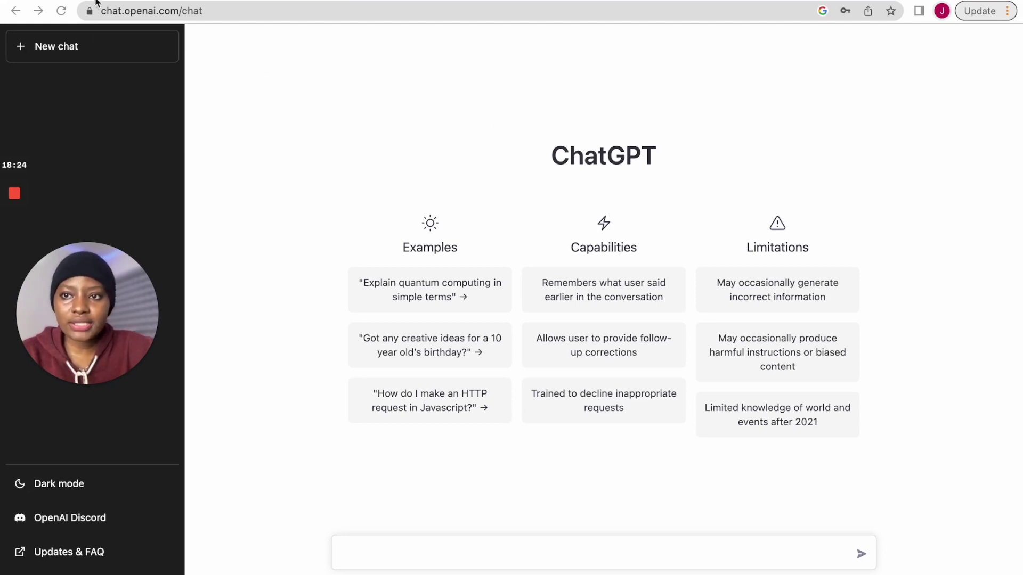
- Ask ChatGPT for an elevator pitch for Brainy Courses' consulting and coaching business
click(170, 1)
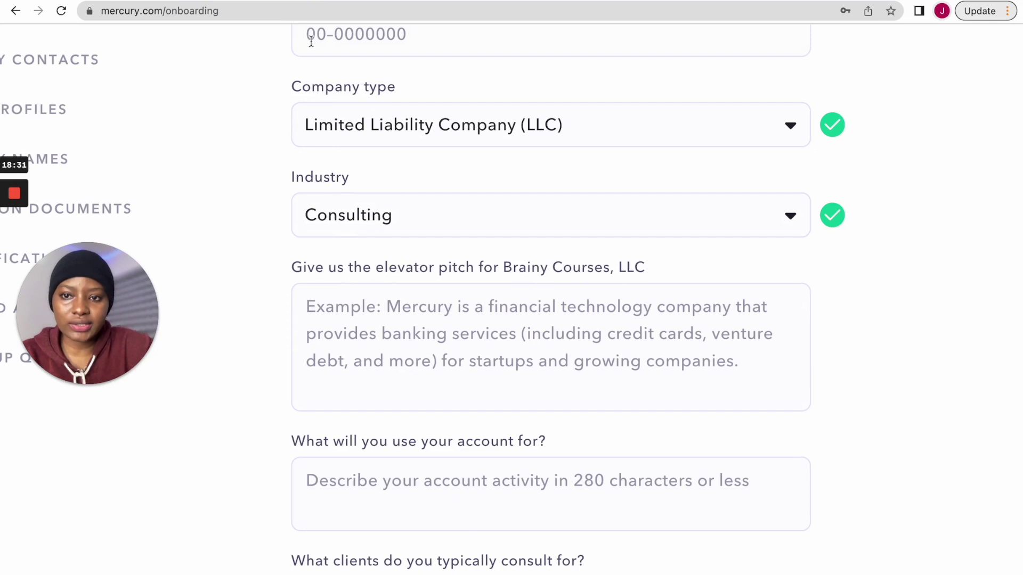
click(277, 1)
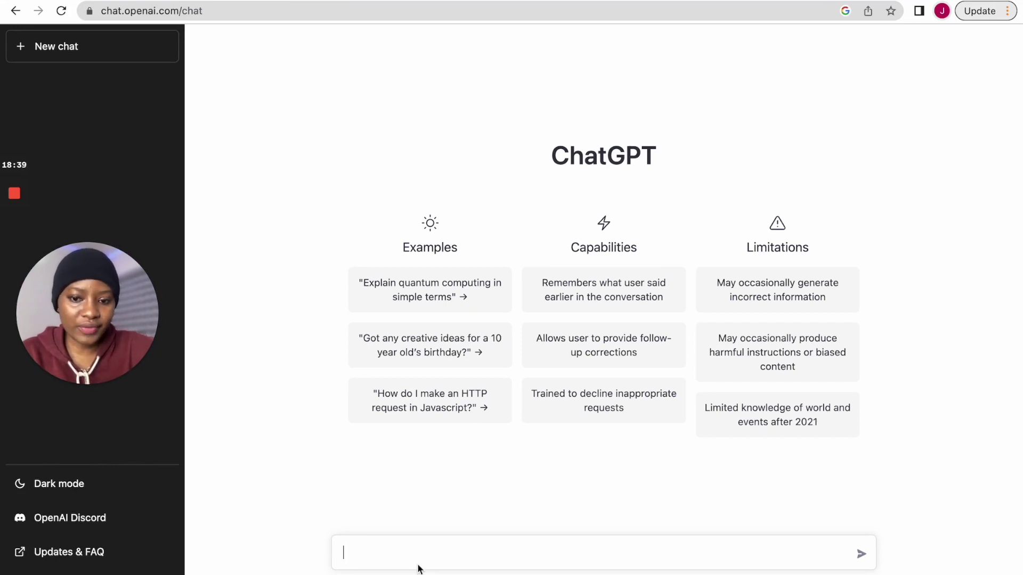
click(93, 1)
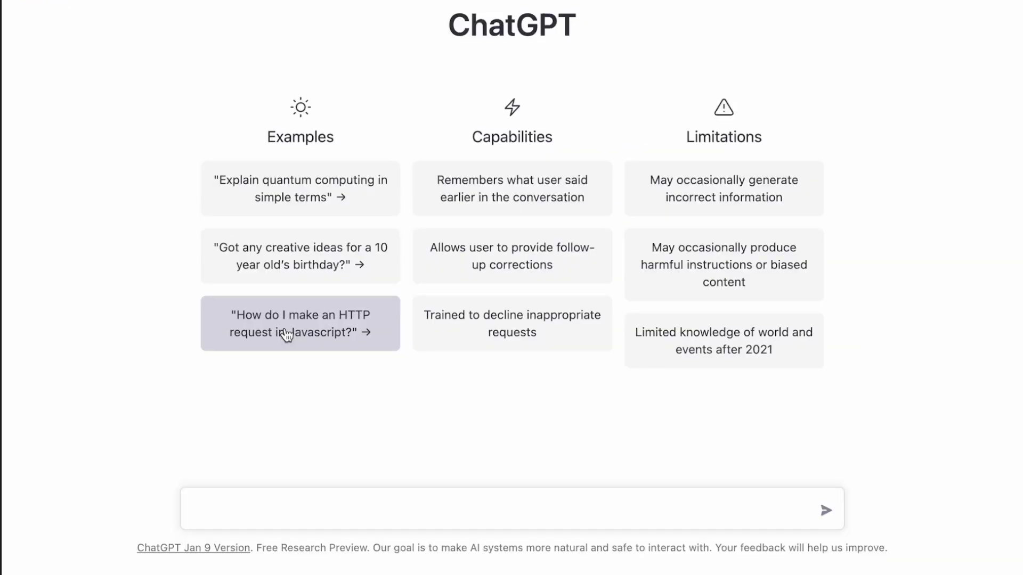
text(I need an elavator pitch for my business called brainy courses, an)
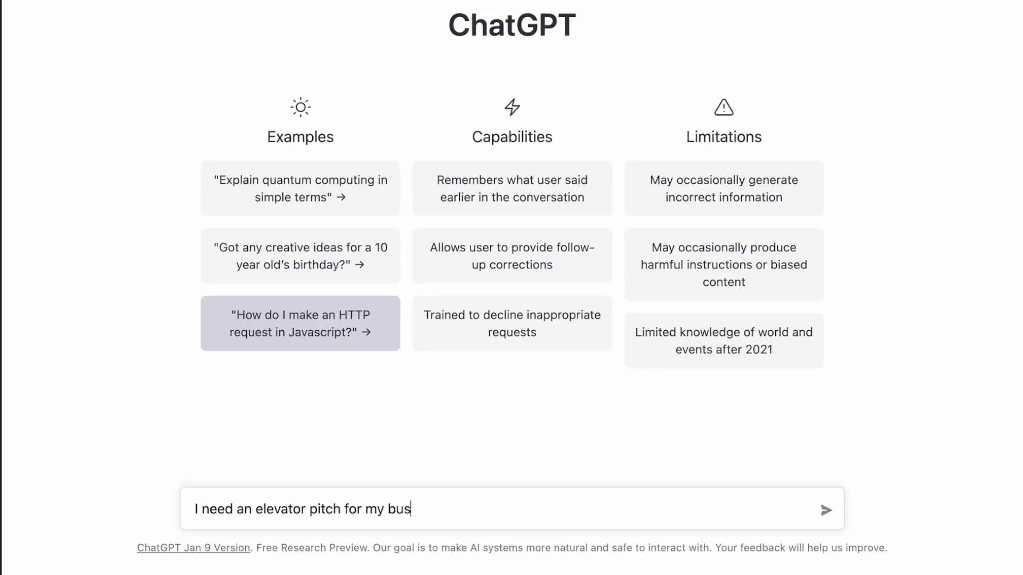
text(d I offer consulting and coaching services.)
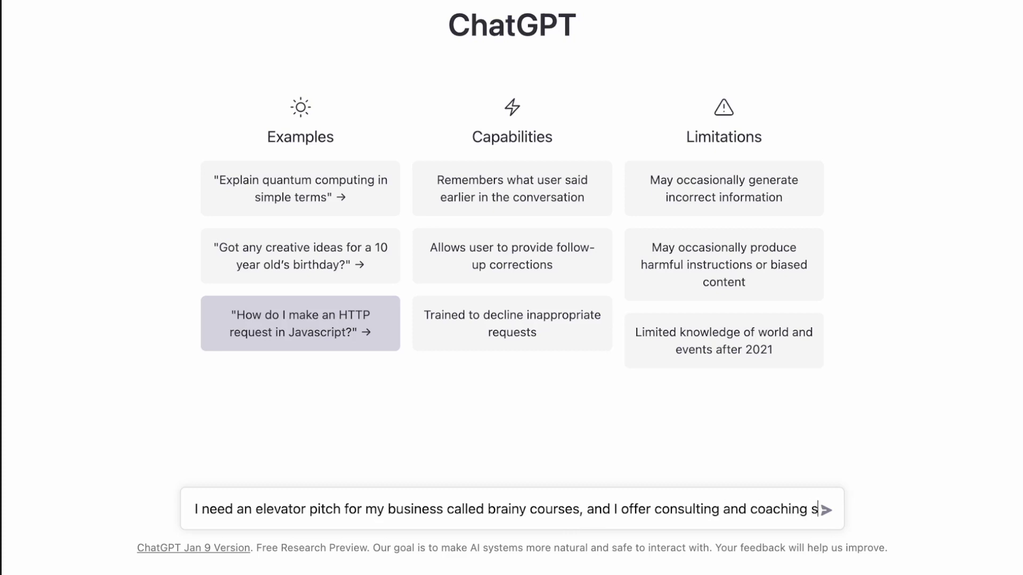
key(Return)
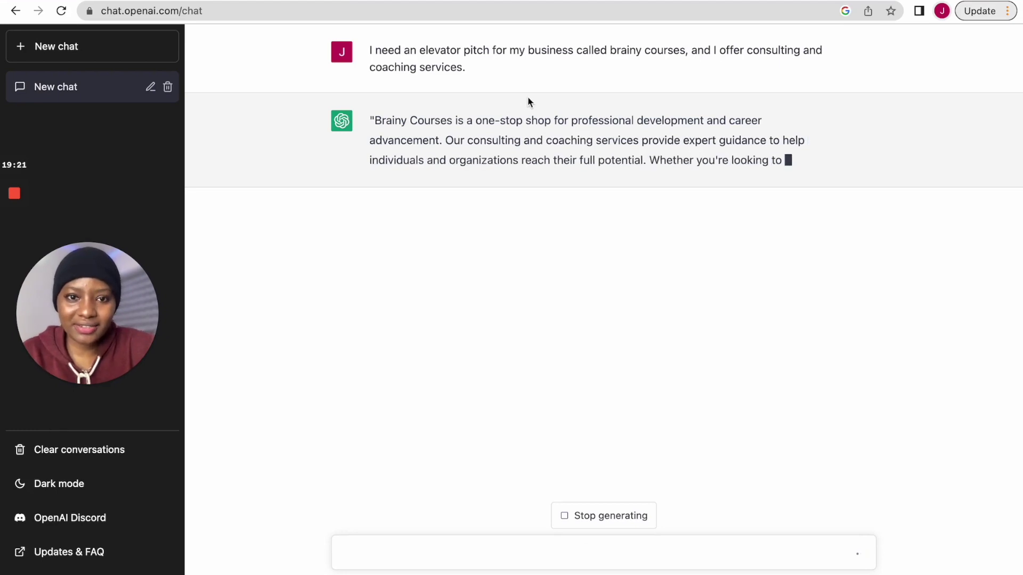
- Copy the first three sentences of ChatGPT's pitch and return to the Mercury form
scroll(527, 97, up, 5)
scroll(528, 97, right, 1)
scroll(527, 96, up, 2)
scroll(528, 97, right, 1)
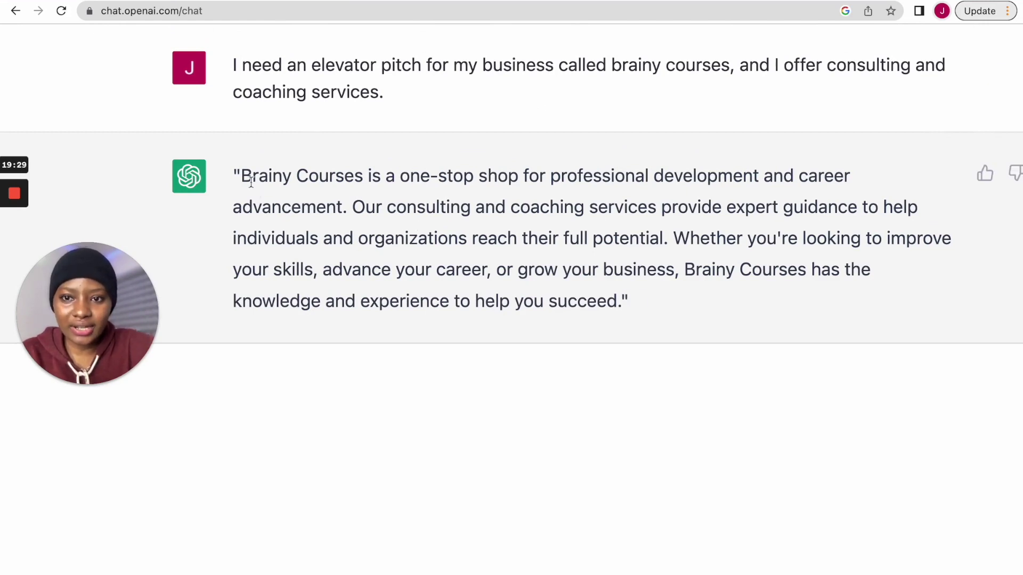
drag(243, 176, 667, 234)
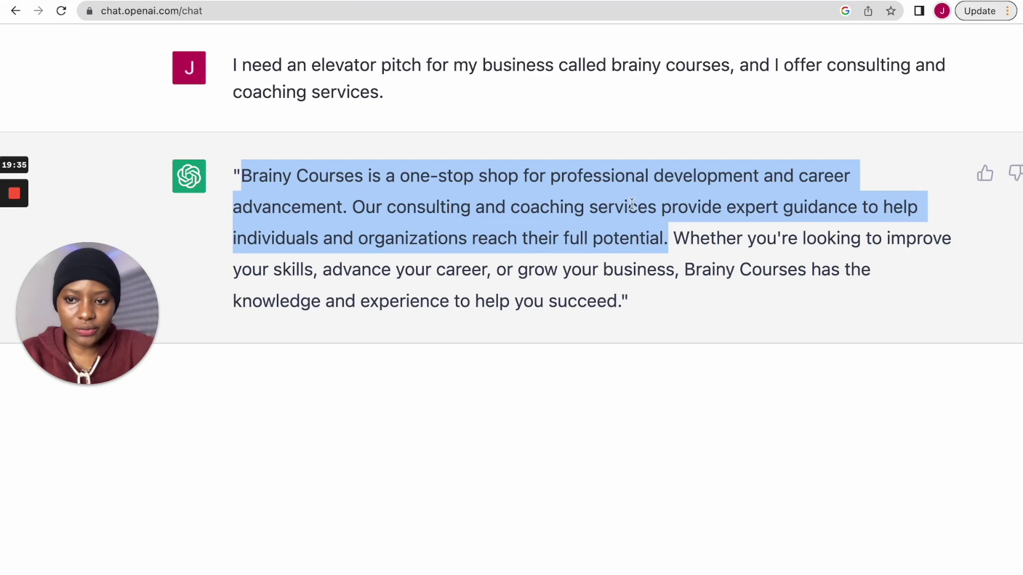
right_click(518, 212)
click(543, 239)
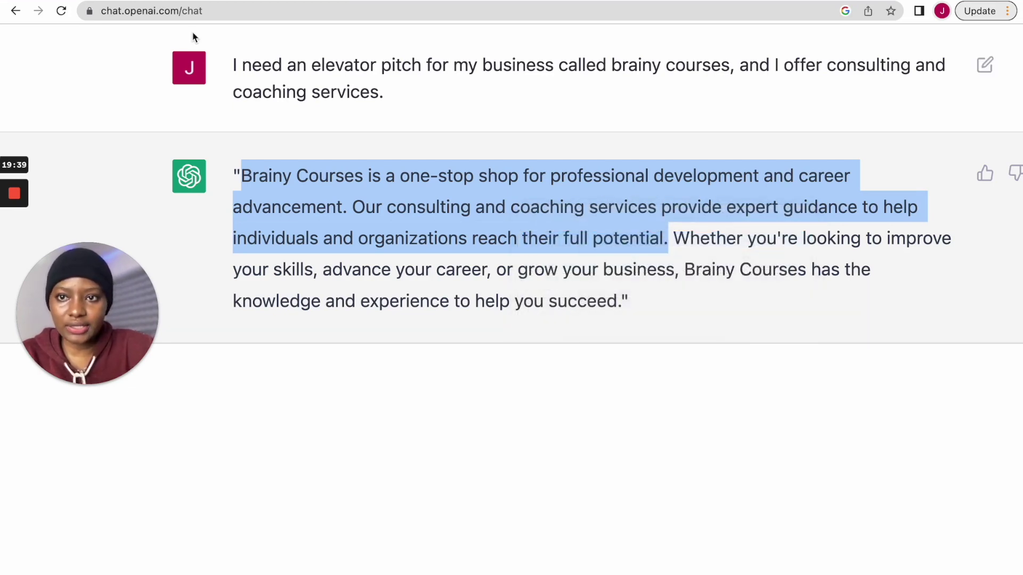
click(187, 1)
- Paste the elevator pitch into Mercury and correct 'organizations' to 'organisations'
click(456, 343)
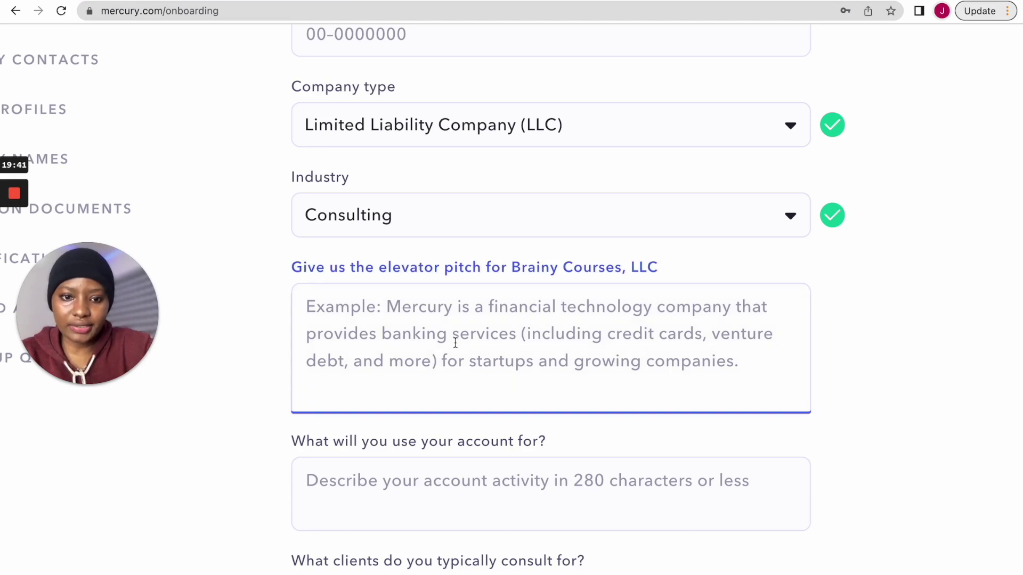
key(super+v)
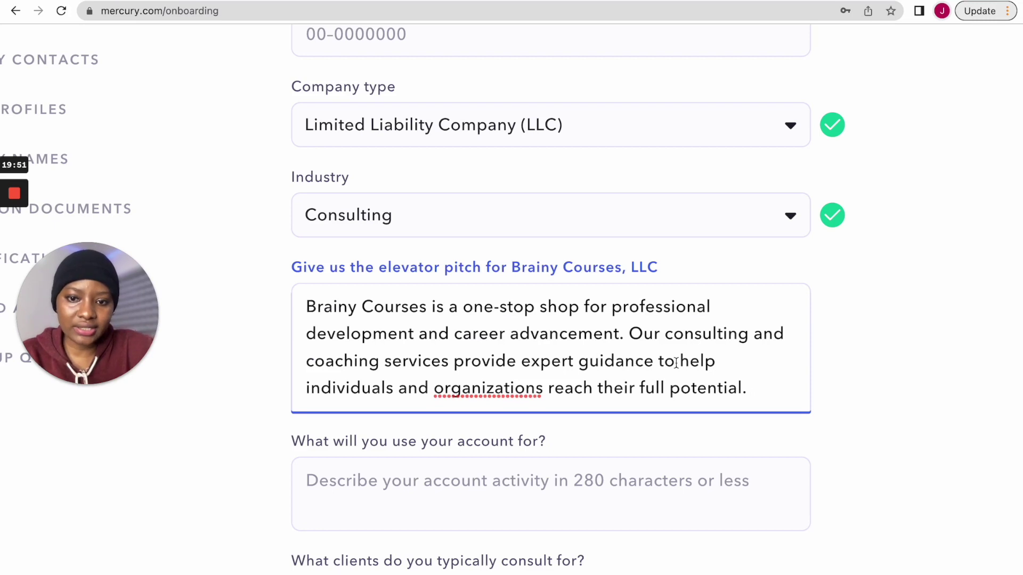
right_click(520, 388)
click(549, 342)
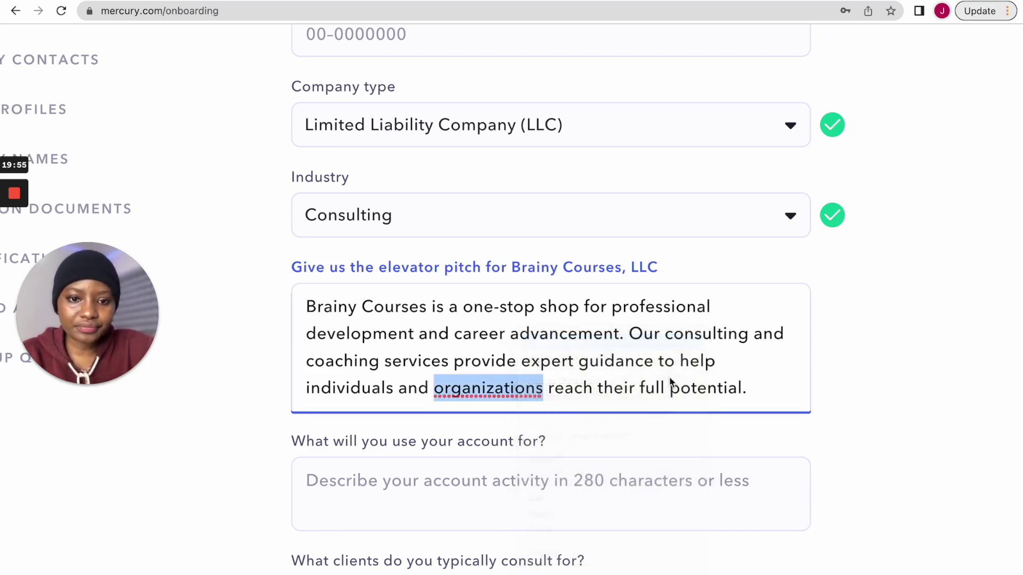
scroll(708, 388, down, 2)
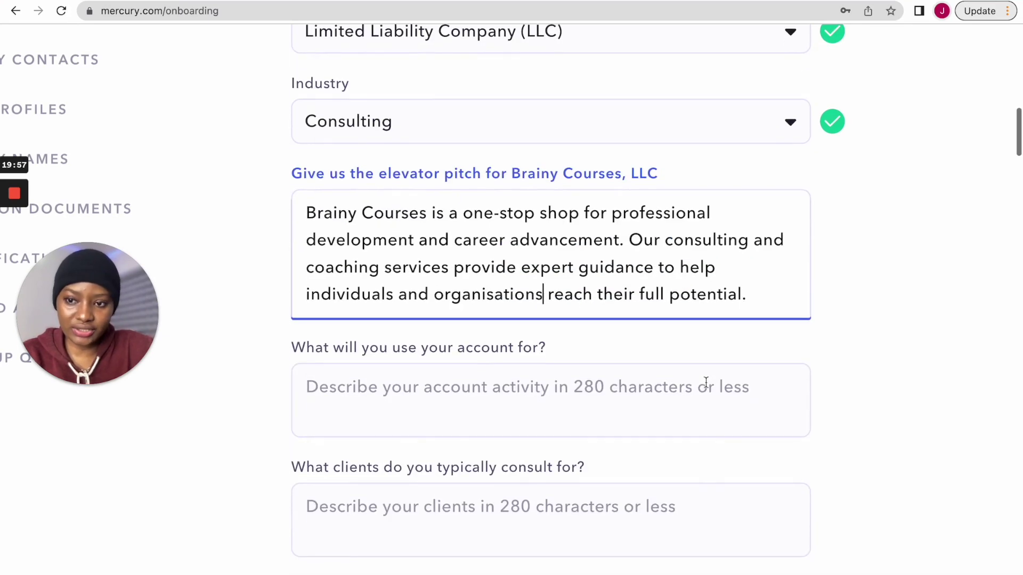
- Answer the account-use question: receive payment-gateway payments used to charge clients
click(431, 351)
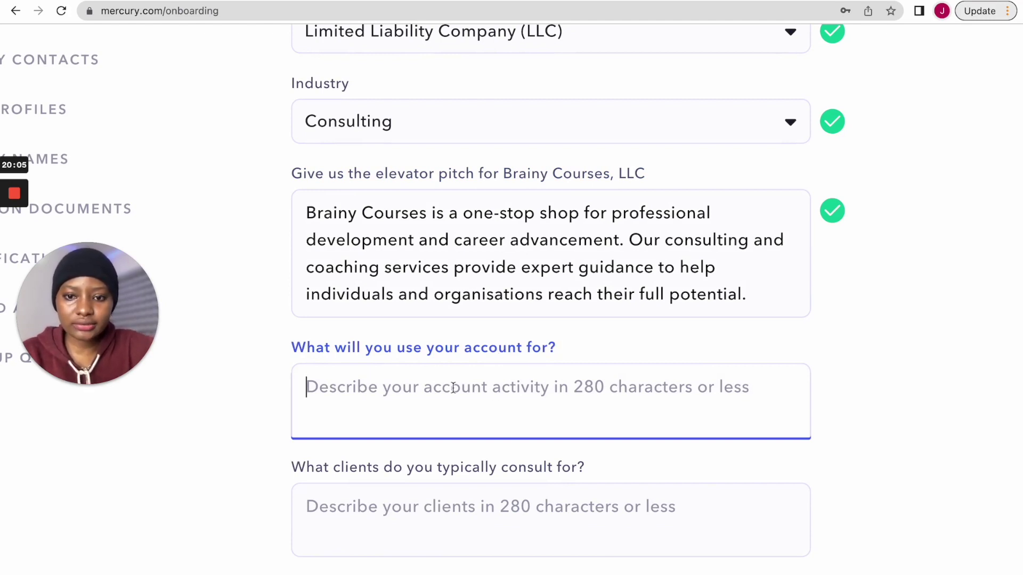
text(I need this account to accept payments from gatew)
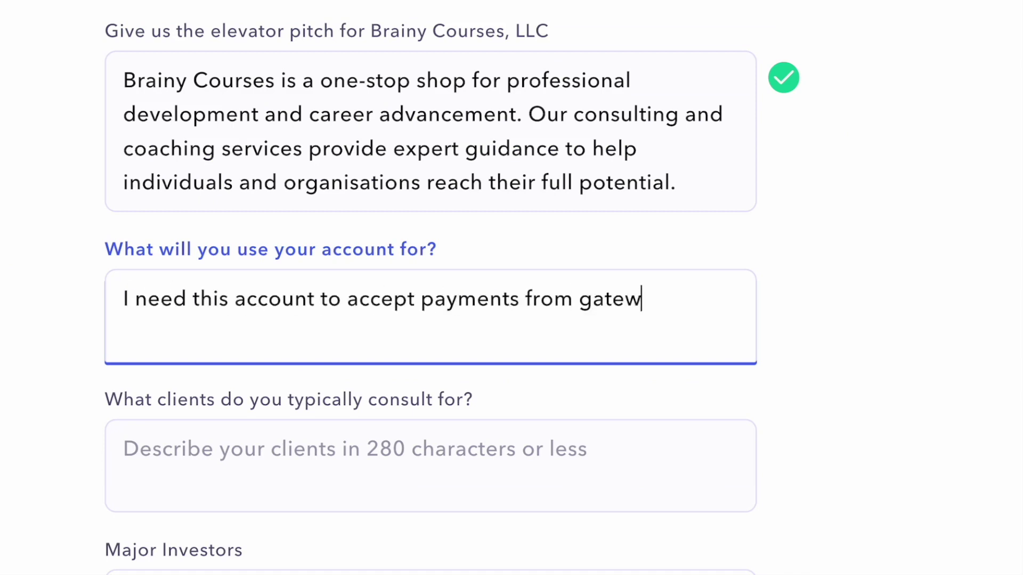
key(BackSpace)
key(BackSpace)
key(BackSpace)
key(BackSpace)
key(BackSpace)
text(payment gateway which I will be using to accept p)
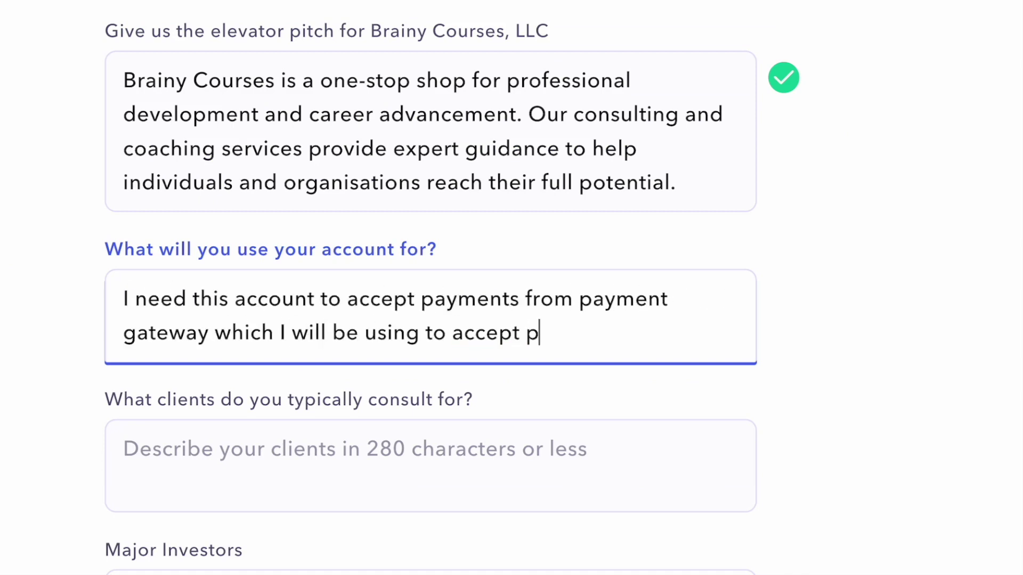
double_click(386, 301)
text(receive)
double_click(493, 344)
text(charge)
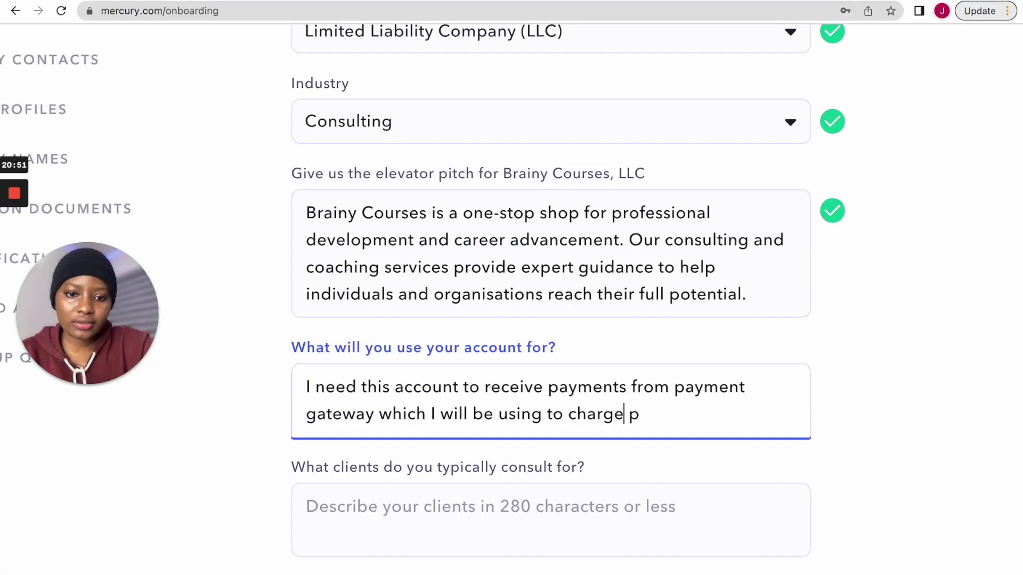
text( my client)
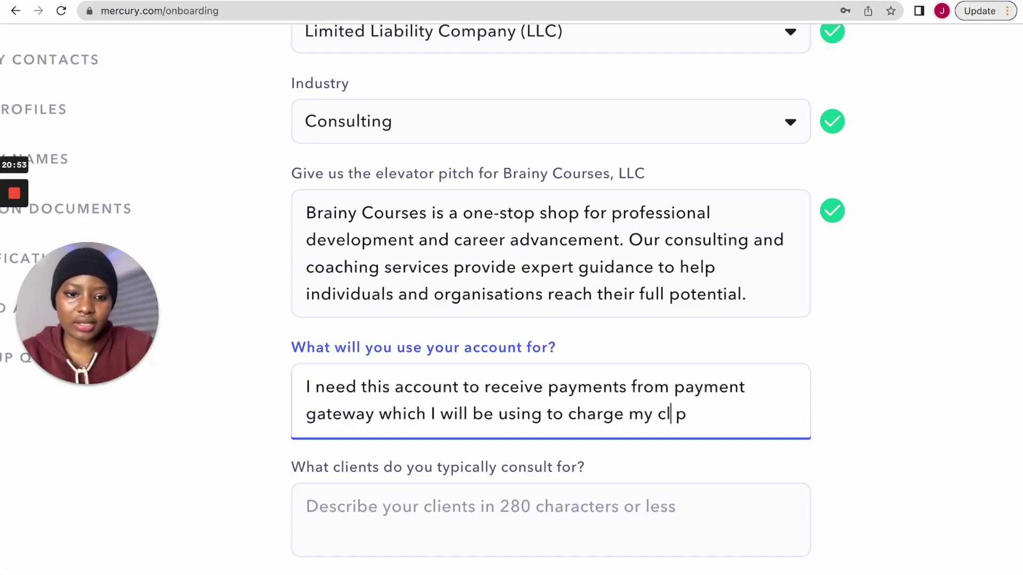
text(s.)
click(753, 424)
key(BackSpace)
key(BackSpace)
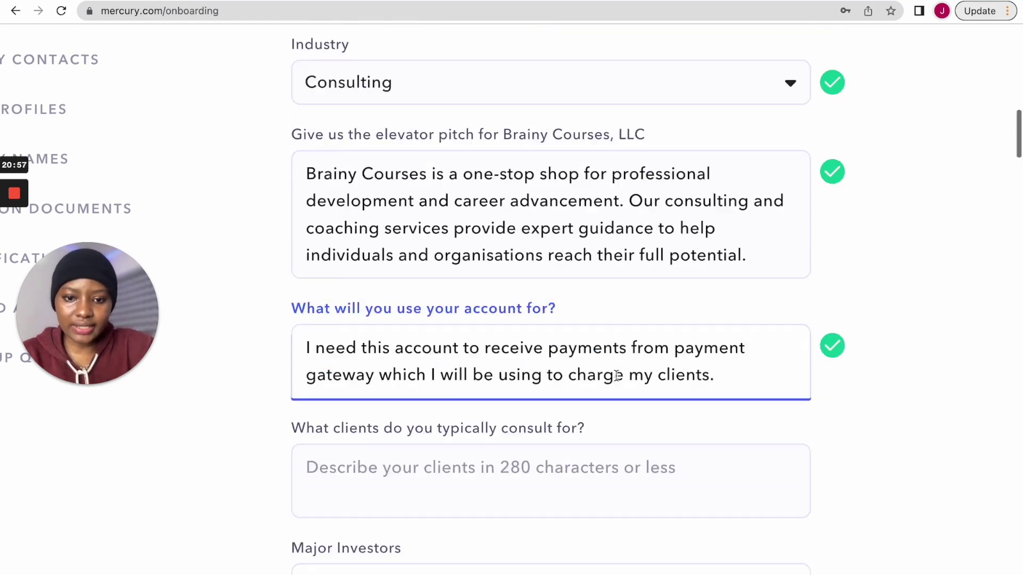
scroll(678, 351, down, 2)
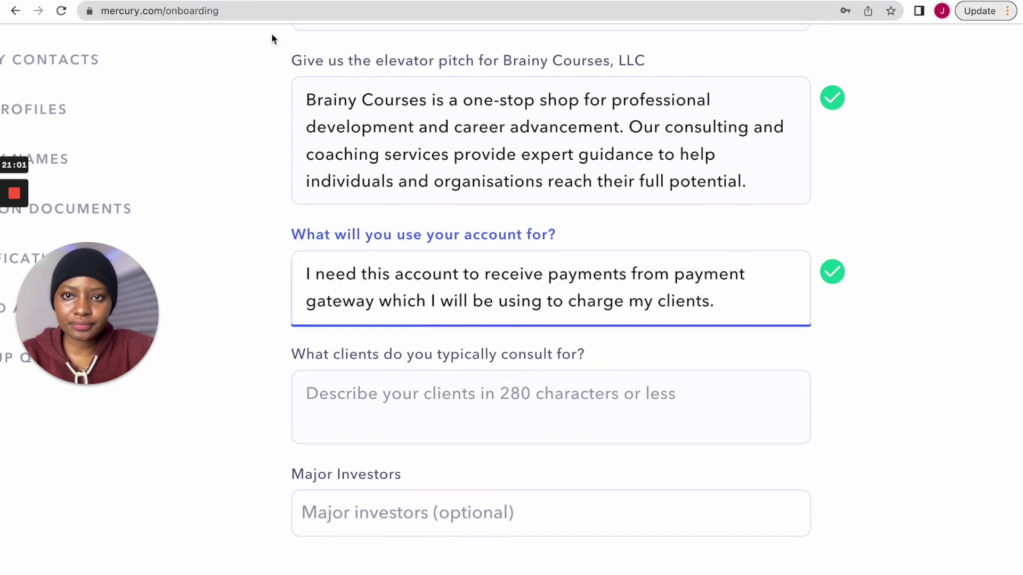
click(261, 1)
- Ask ChatGPT what types of clients Brainy Courses will consult for
scroll(567, 341, down, 5)
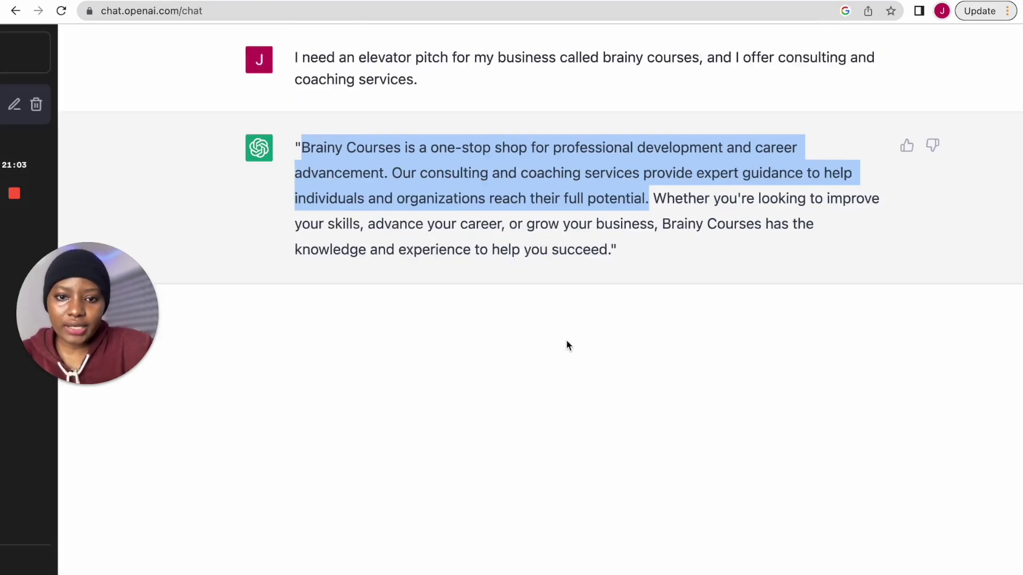
click(475, 549)
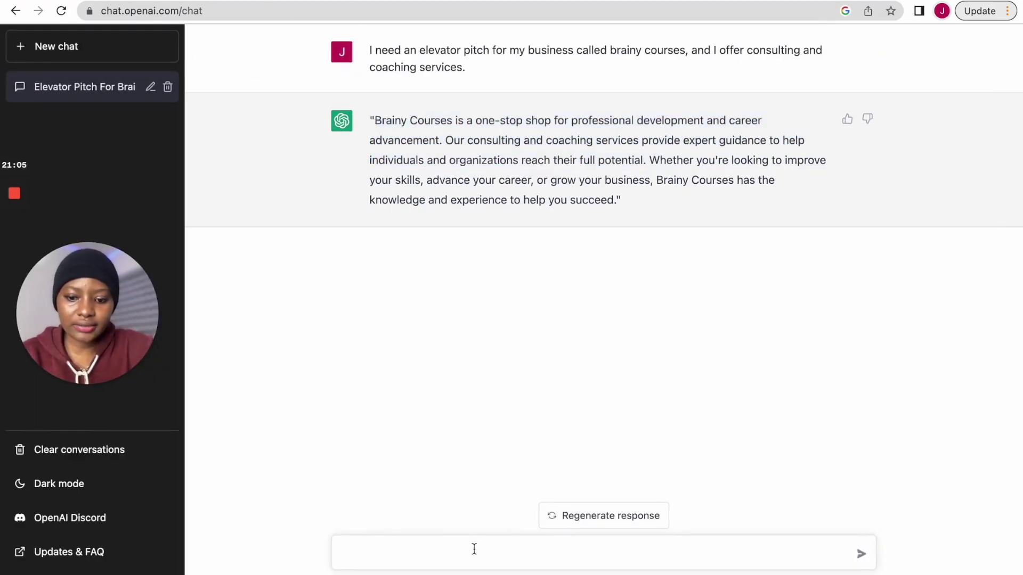
text(can)
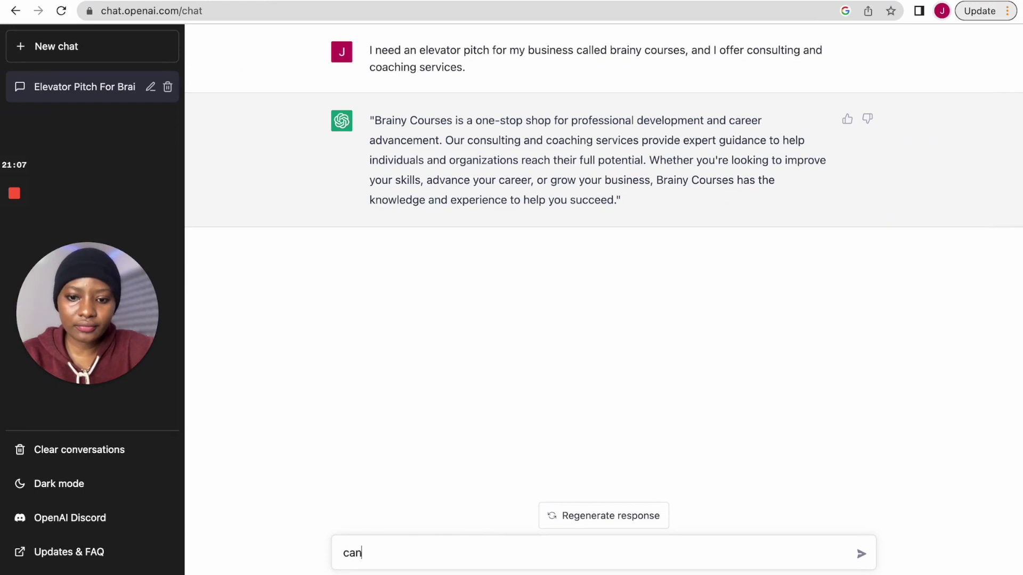
text( you writ)
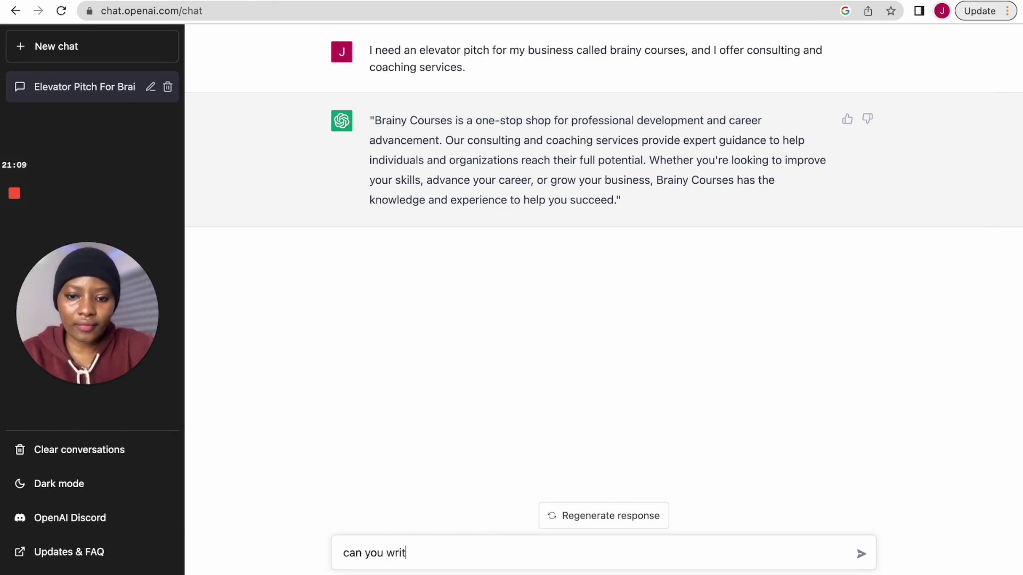
text(e the type p)
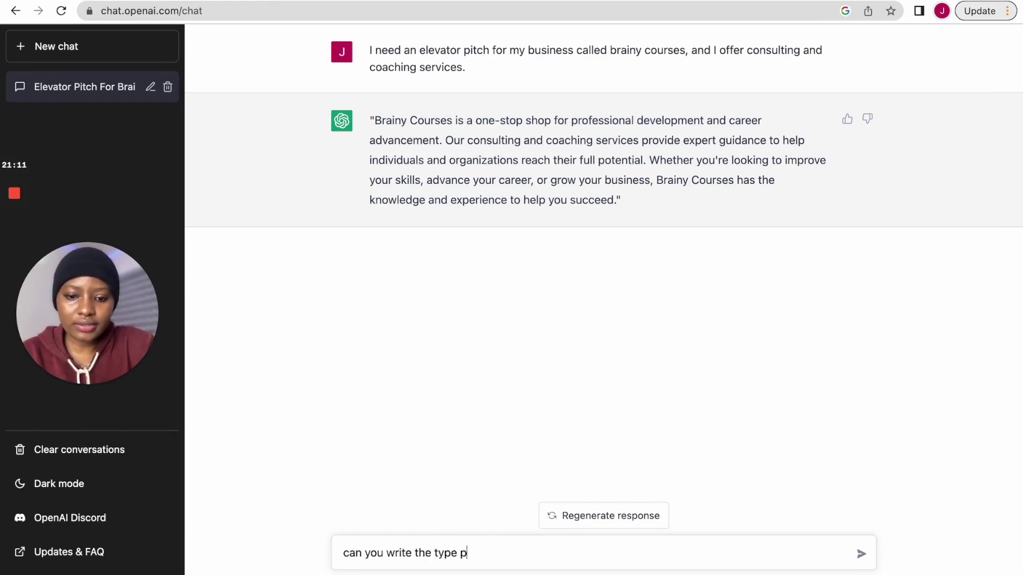
key(BackSpace)
text(of )
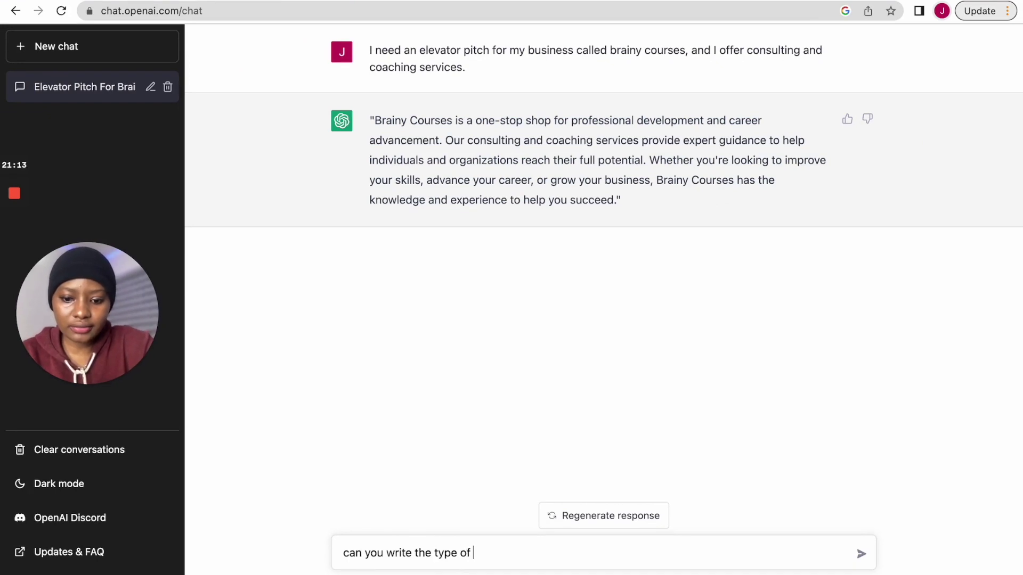
text(clients I w)
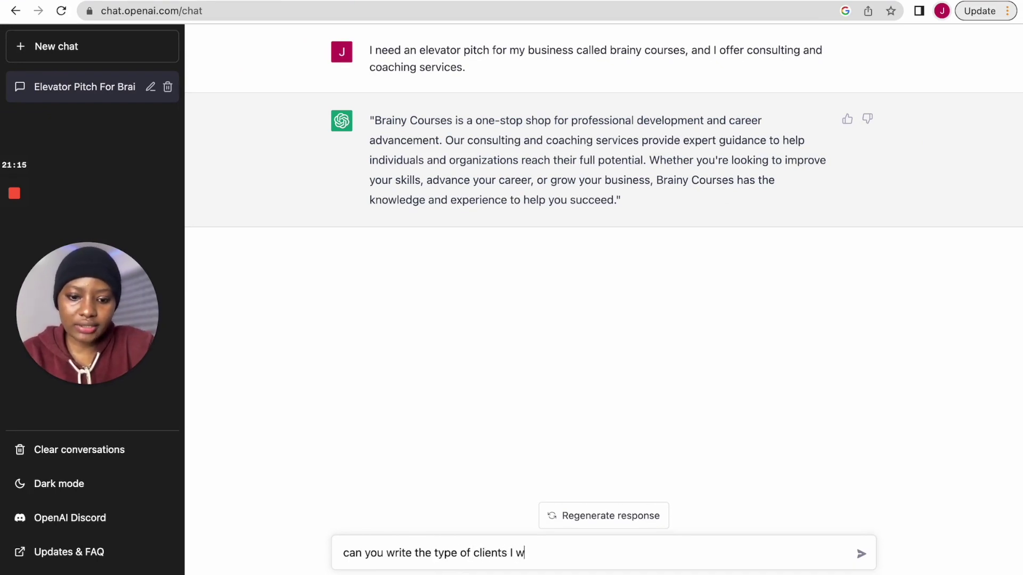
text(ill consult fo)
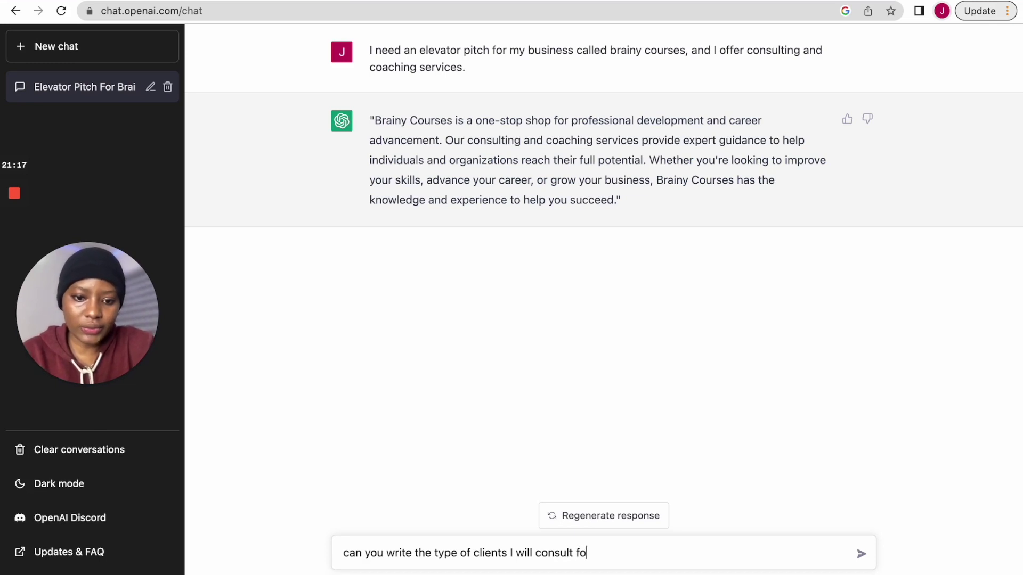
text(r)
key(Return)
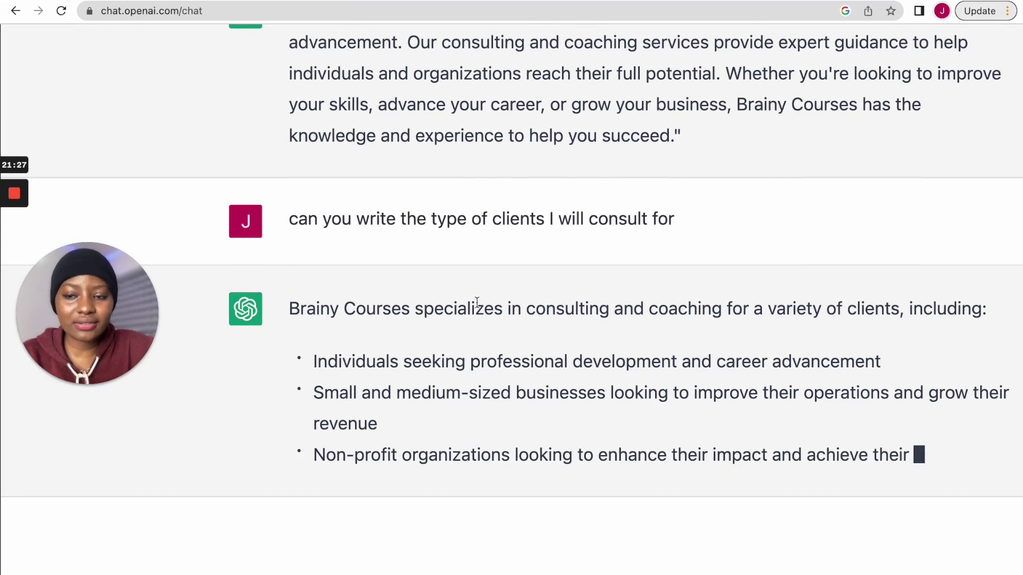
- Copy the reply's intro and first three client bullets, through Non-profit, for Mercury
scroll(406, 389, down, 1)
scroll(406, 388, right, 1)
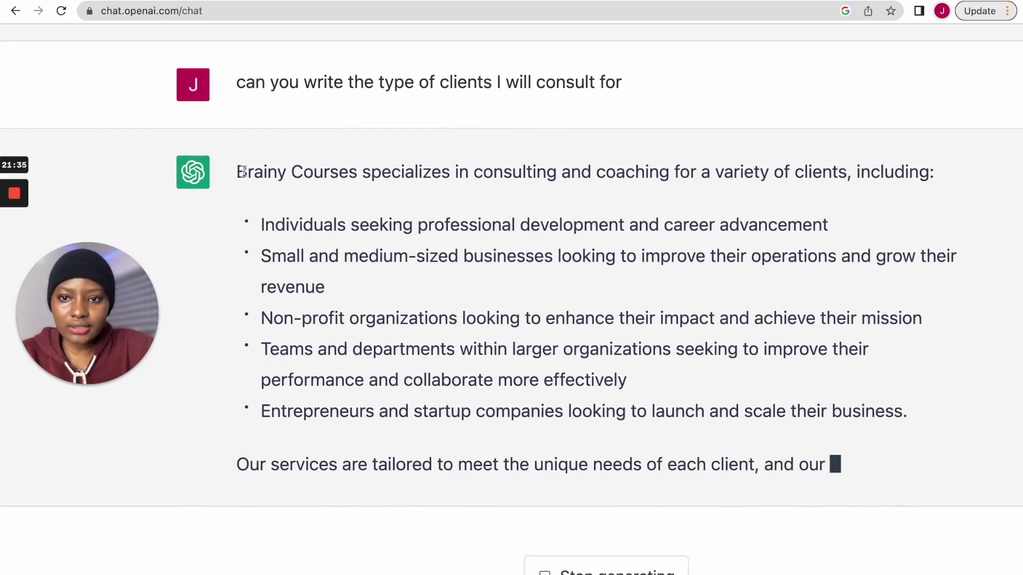
drag(240, 175, 647, 290)
drag(675, 284, 936, 299)
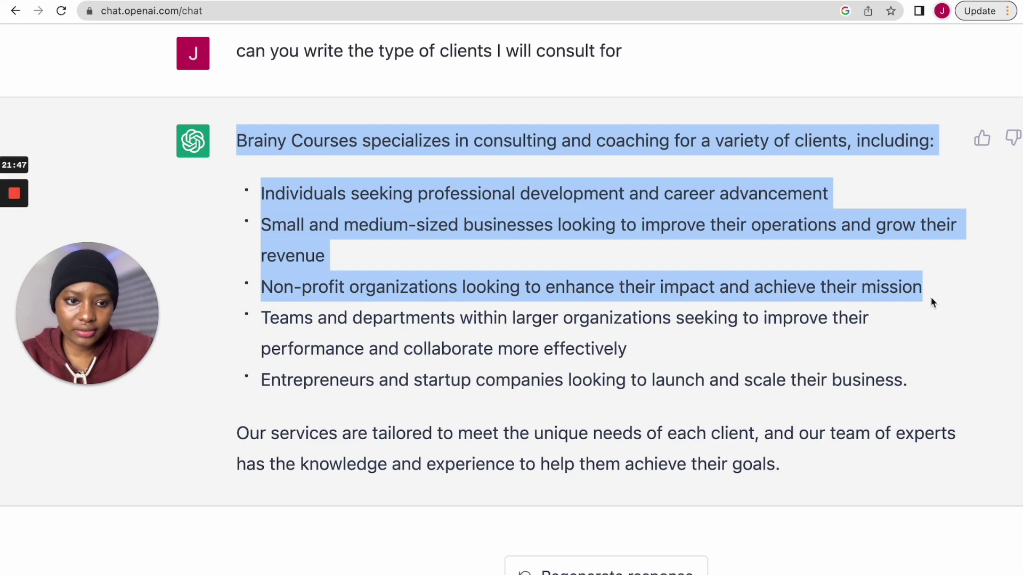
right_click(430, 198)
click(451, 233)
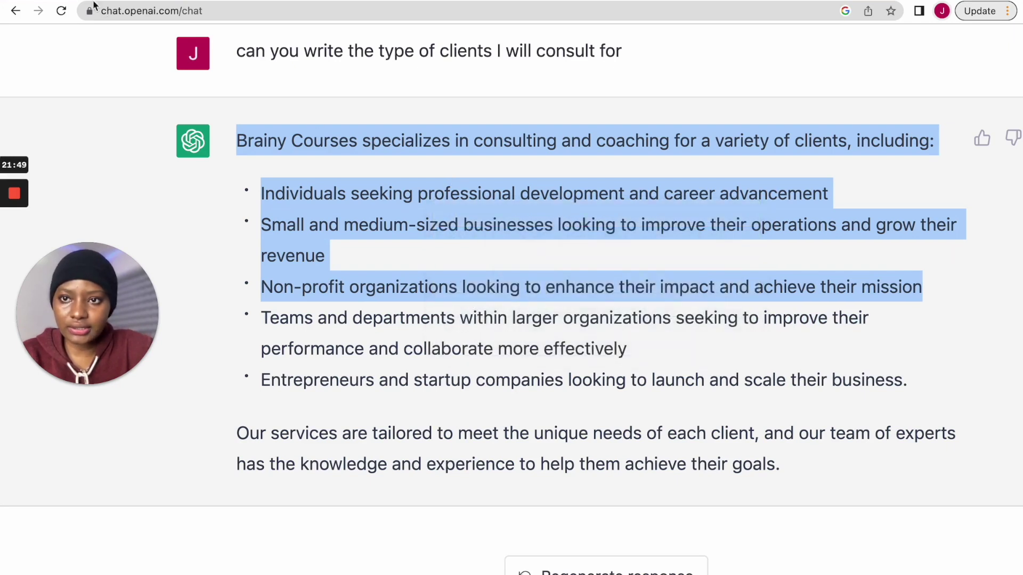
click(93, 5)
- Paste the copied client list into the clients answer and check the spelling of 'specializes'
click(403, 411)
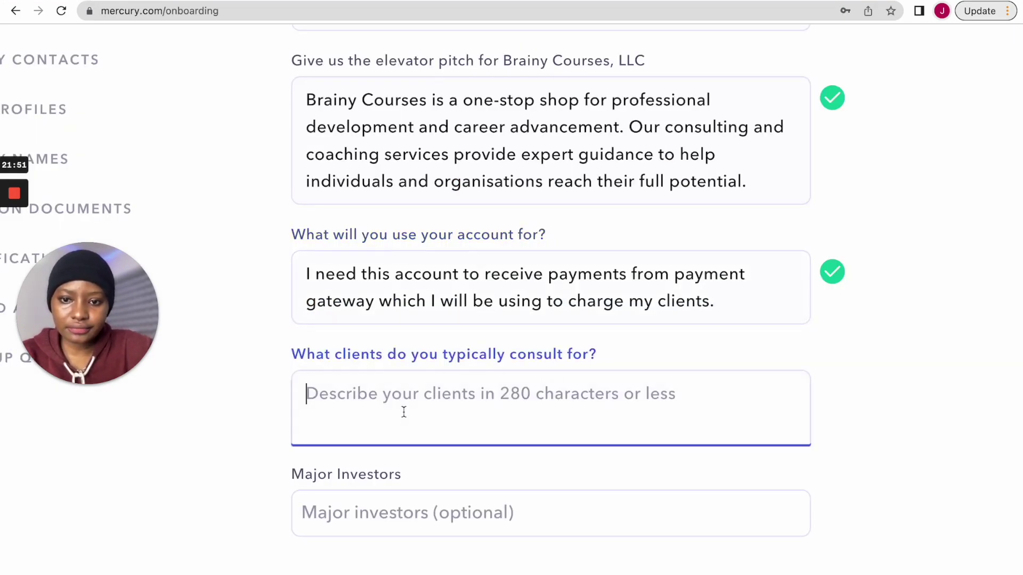
key(super+v)
scroll(510, 469, up, 5)
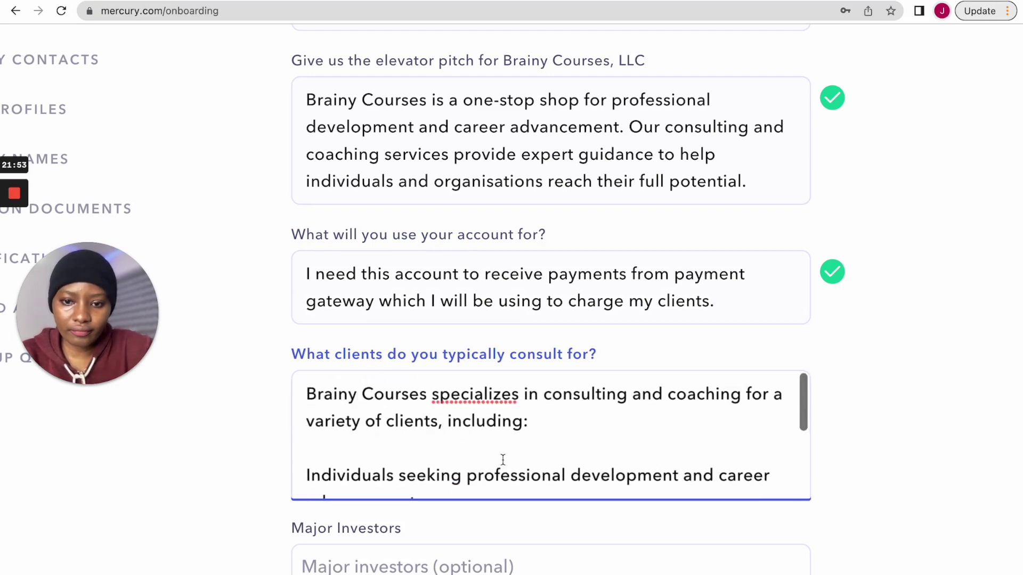
click(478, 399)
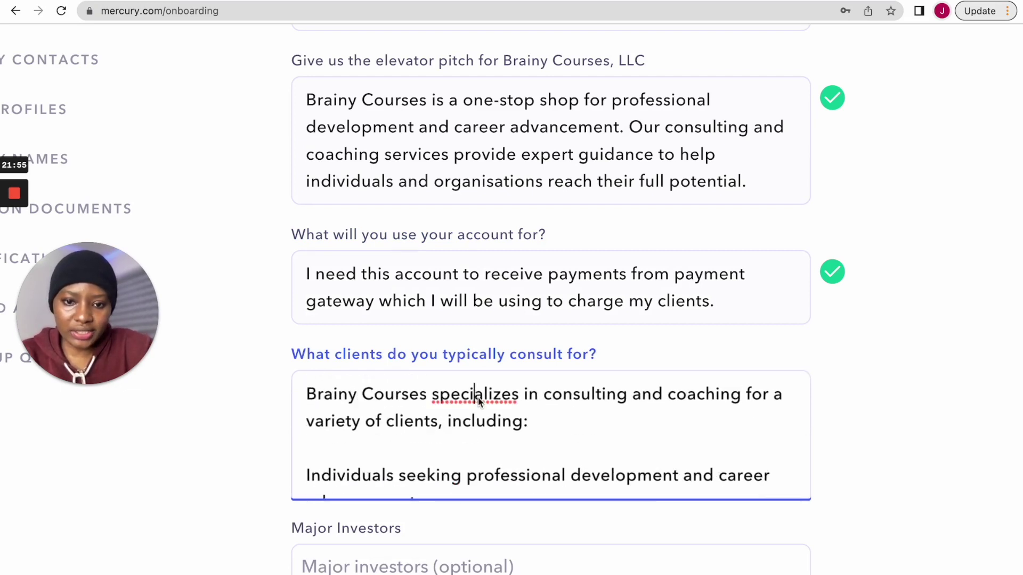
right_click(478, 399)
key(Escape)
click(603, 397)
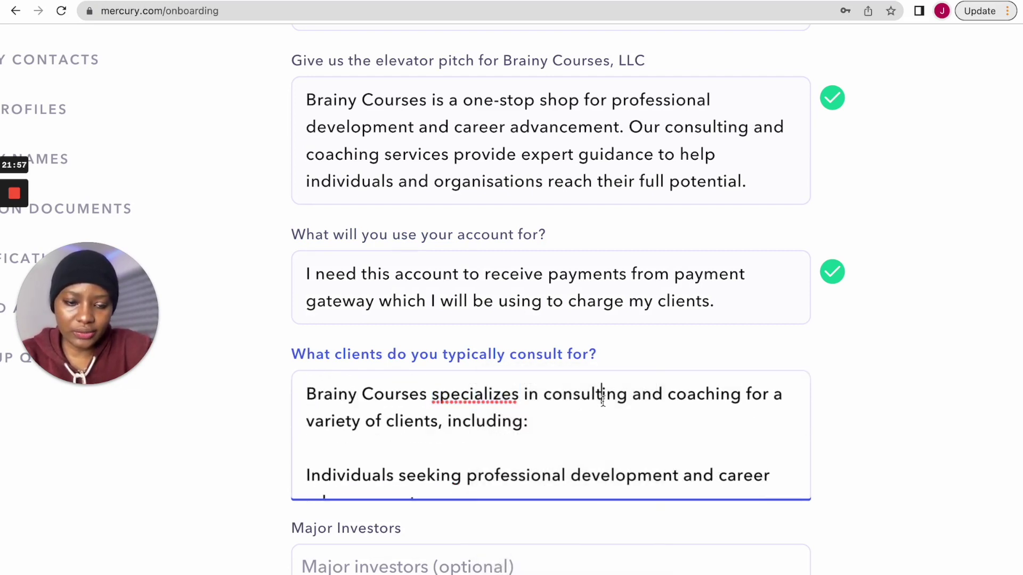
scroll(603, 397, down, 4)
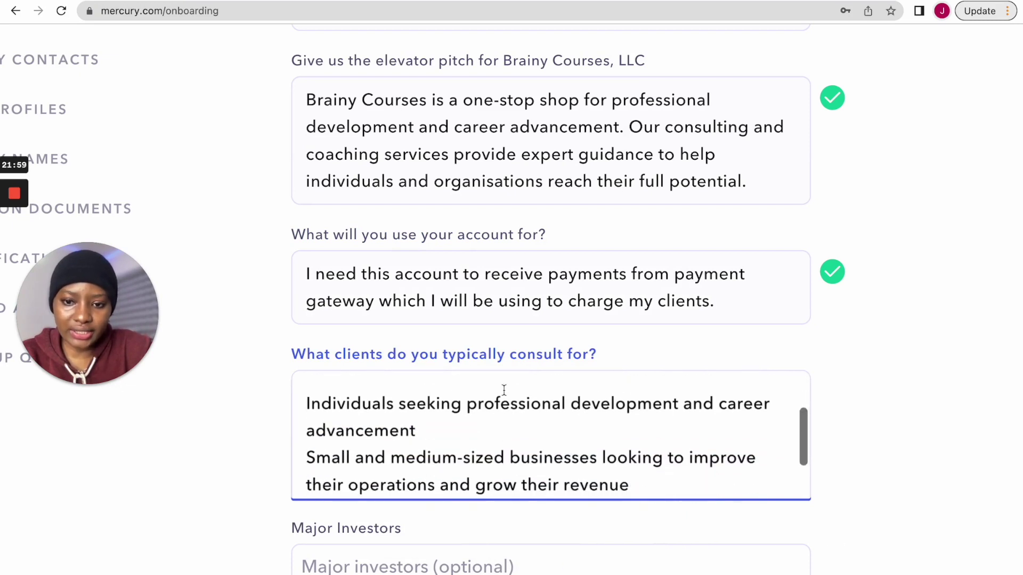
- Number the client lines 1., 2. and 3., ending the Non-profit line with a period
click(308, 405)
text(1.)
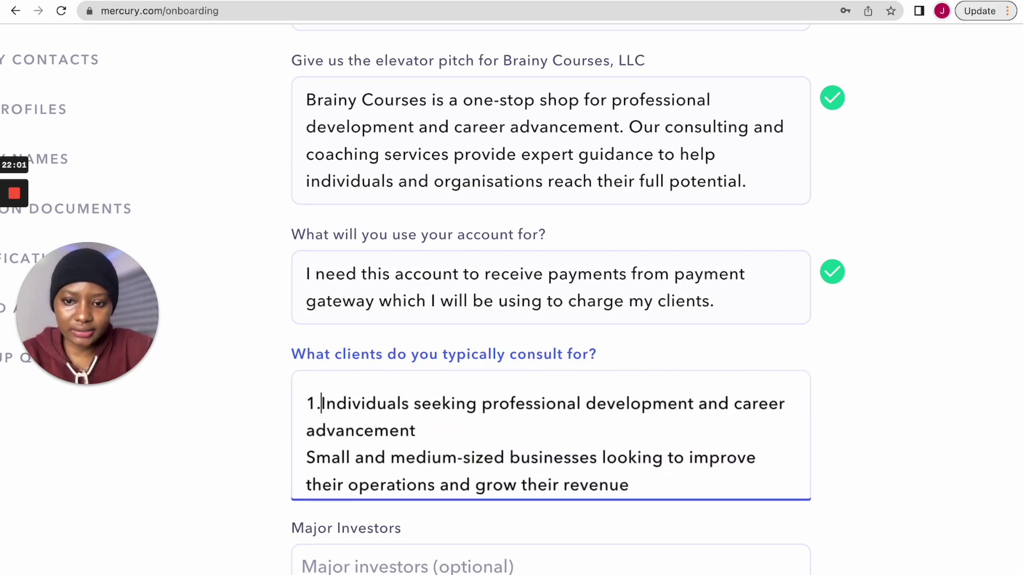
click(306, 457)
text(2.)
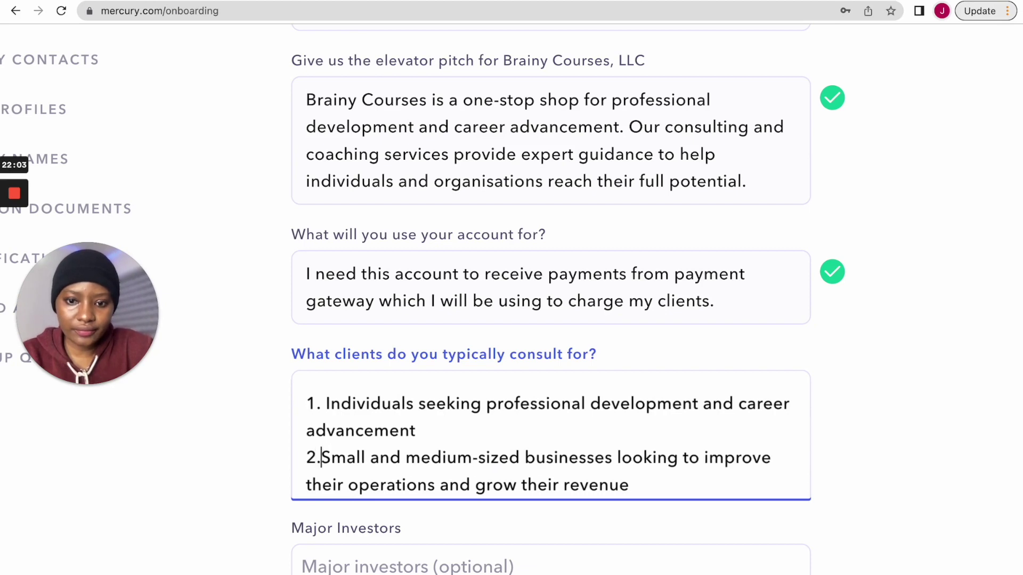
scroll(320, 455, down, 2)
click(307, 452)
text(3.)
scroll(565, 468, down, 1)
click(563, 472)
text(.)
scroll(574, 428, down, 3)
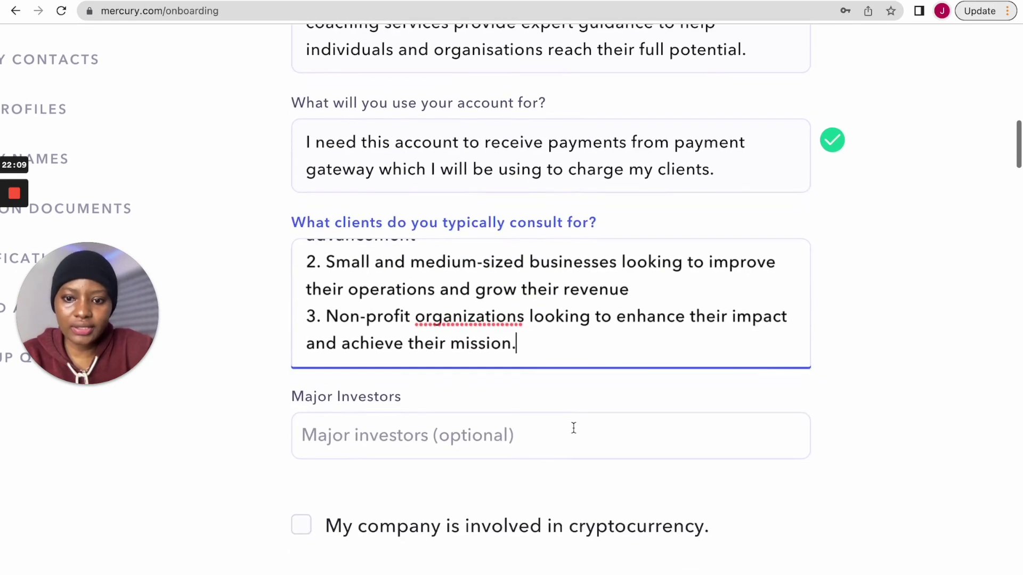
click(459, 400)
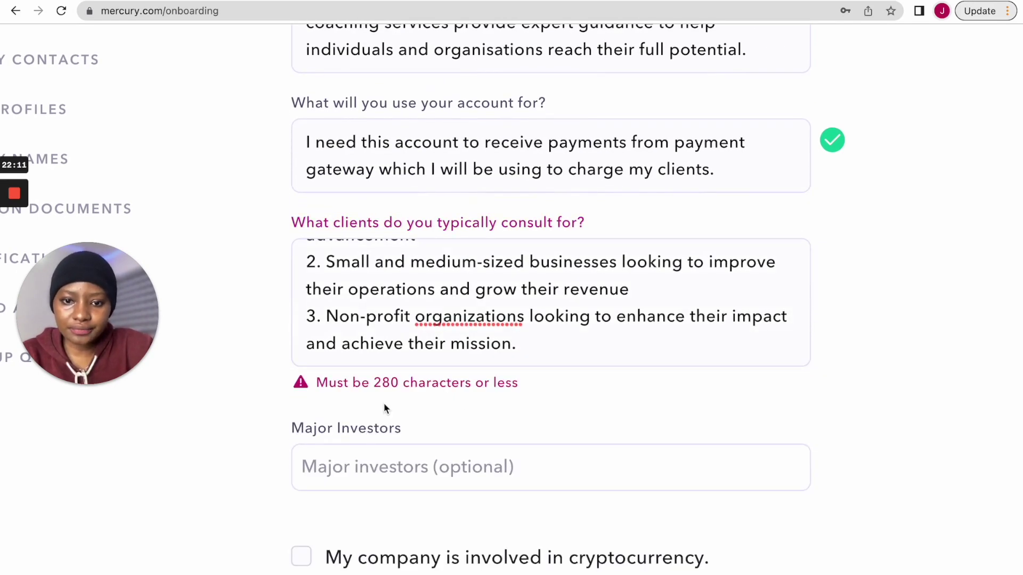
- Delete the third Non-profit item so the answer passes the 280-character limit
scroll(450, 319, up, 4)
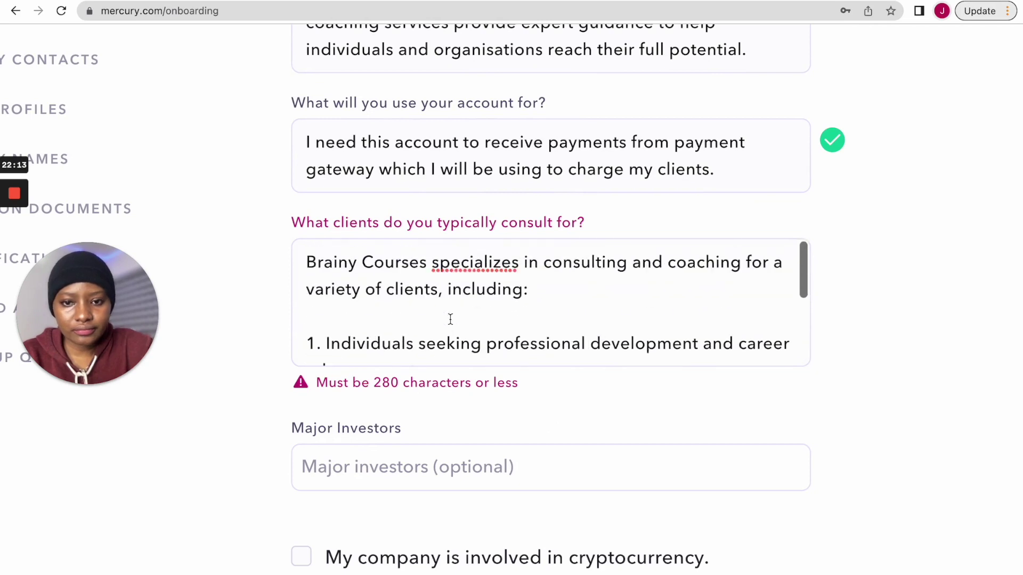
scroll(449, 317, down, 1)
scroll(449, 317, down, 5)
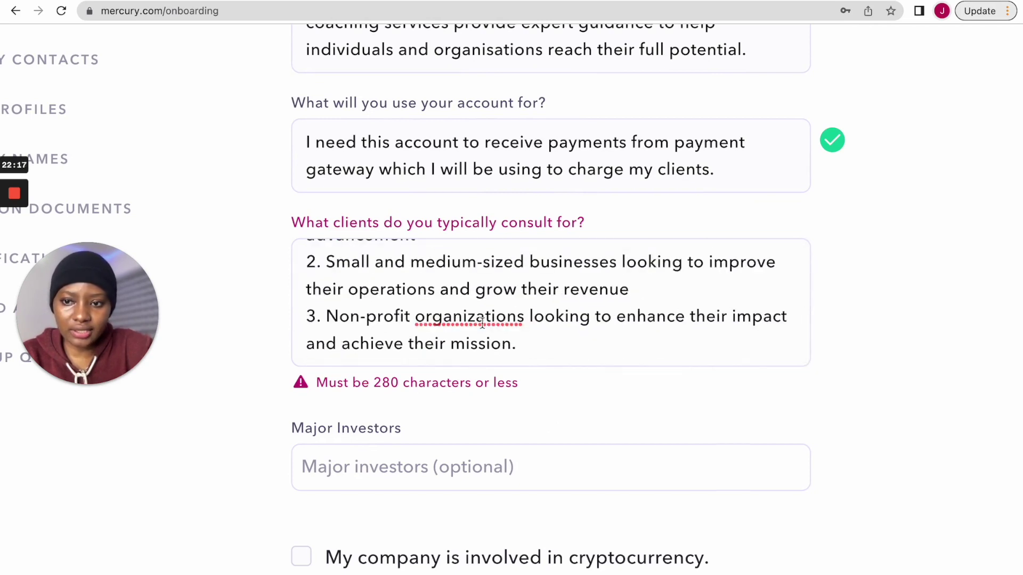
scroll(482, 322, up, 1)
scroll(482, 322, down, 1)
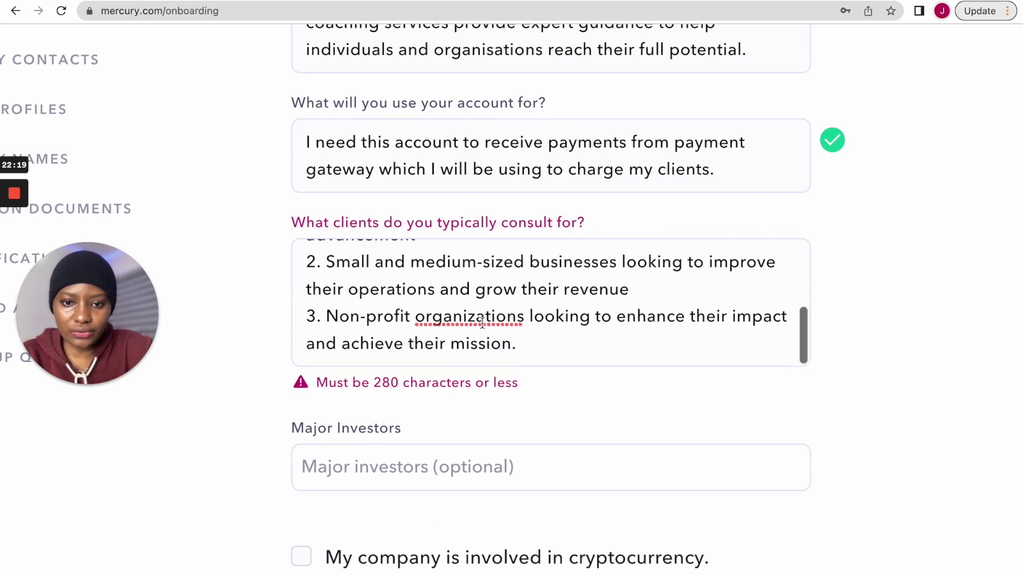
drag(638, 287, 637, 342)
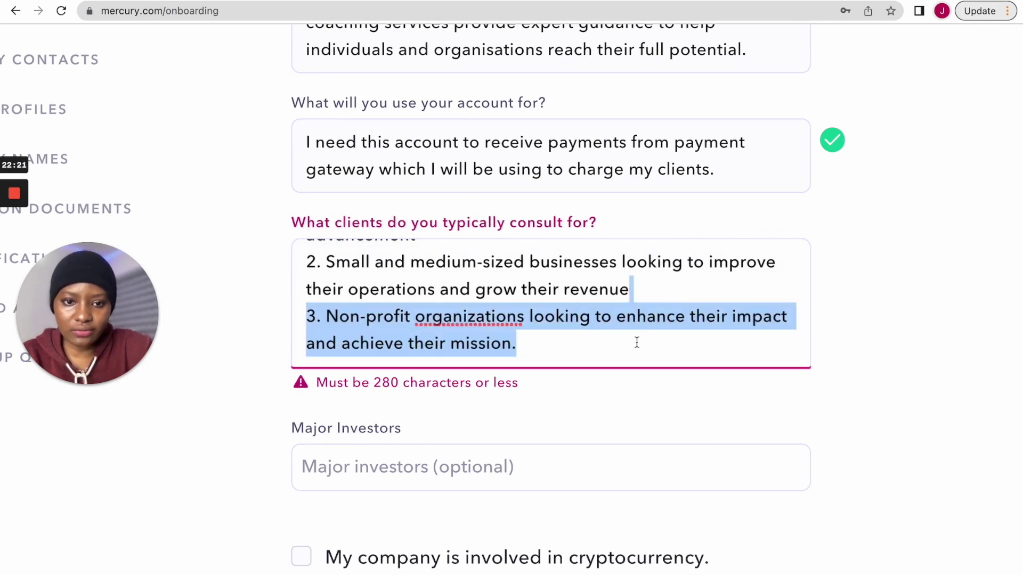
key(BackSpace)
click(580, 384)
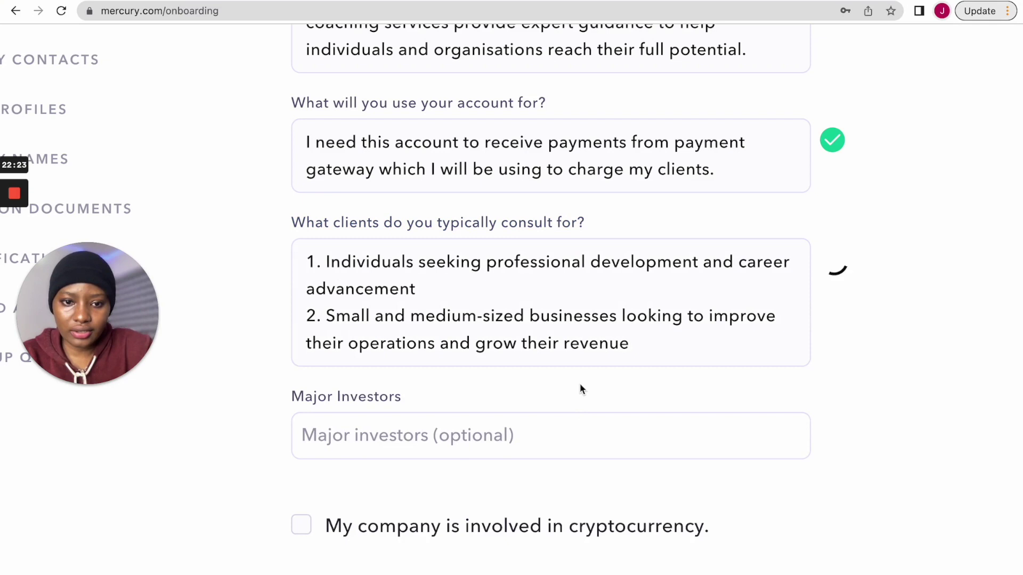
scroll(493, 347, down, 1)
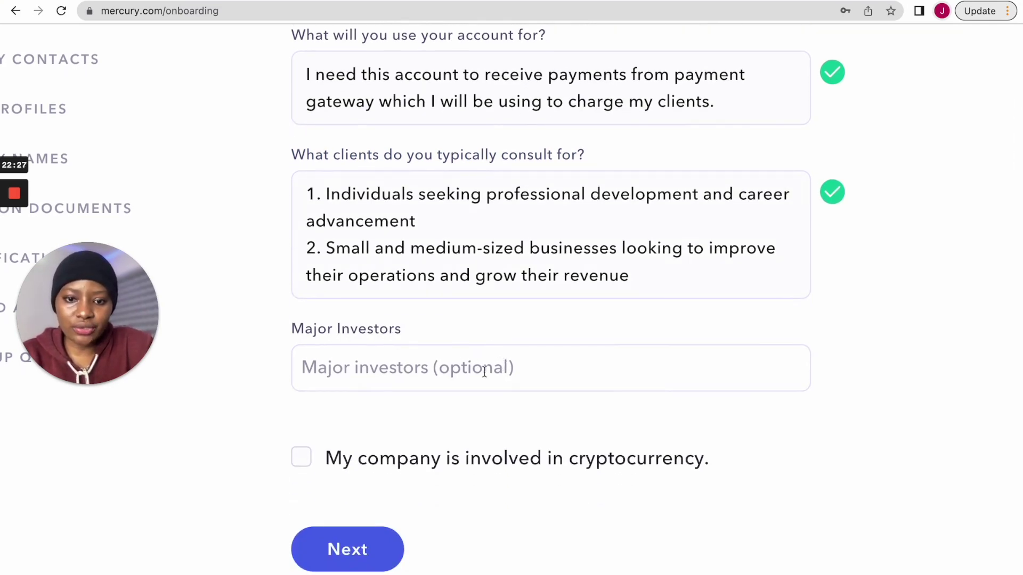
scroll(388, 398, down, 3)
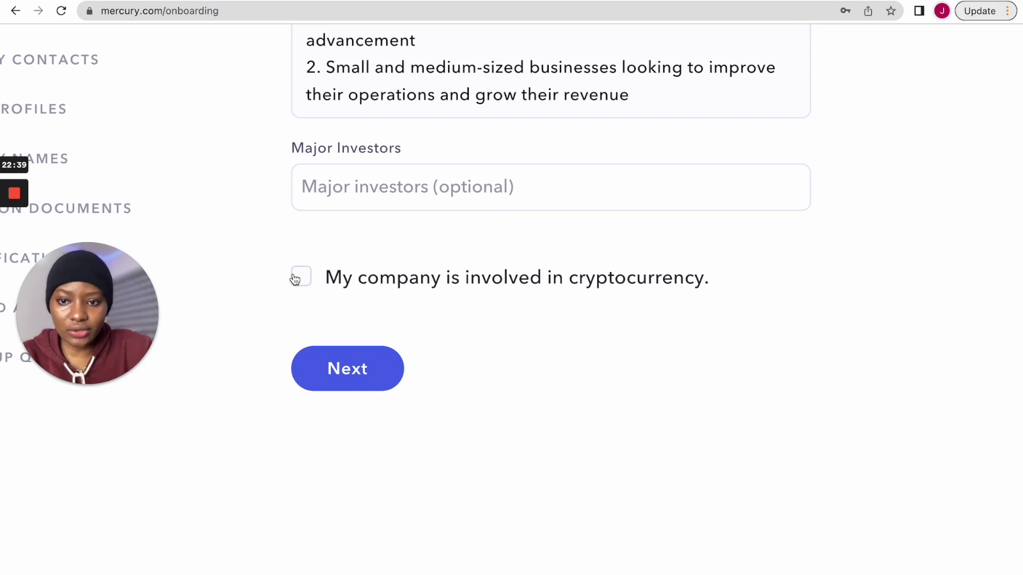
scroll(429, 336, down, 5)
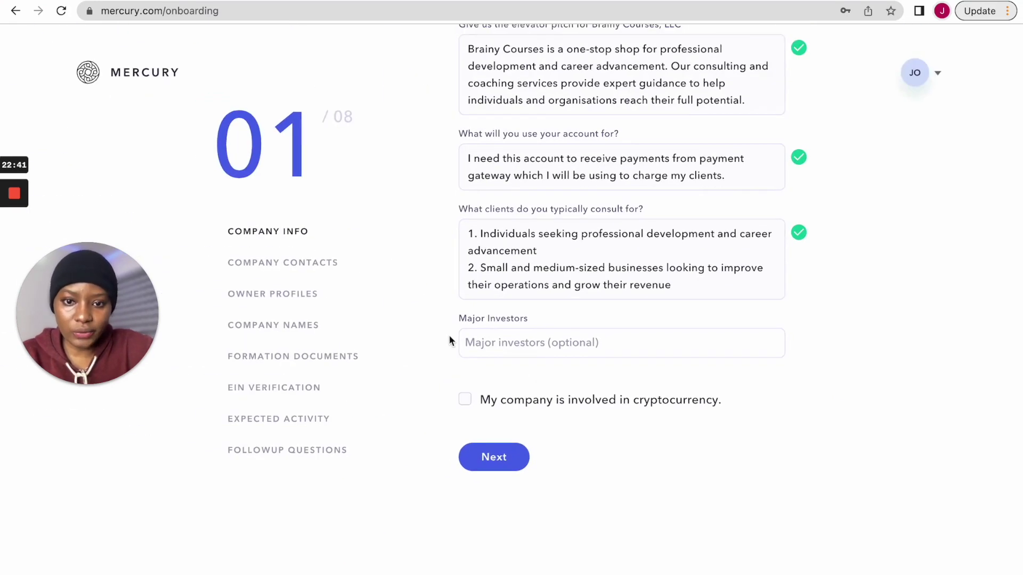
scroll(570, 375, down, 3)
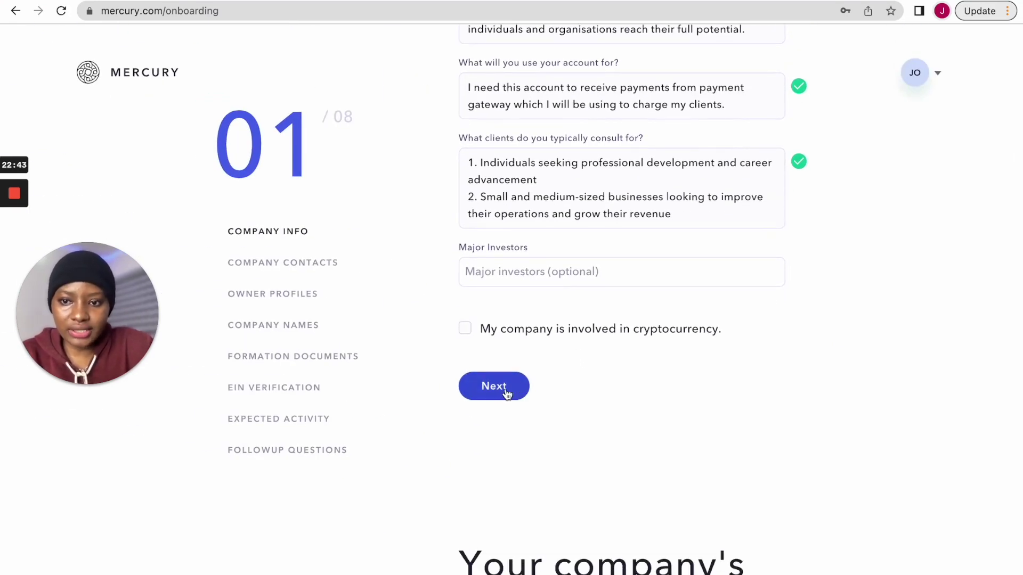
- Continue to step 02 Company Contacts and close the Country list without choosing a country
click(504, 389)
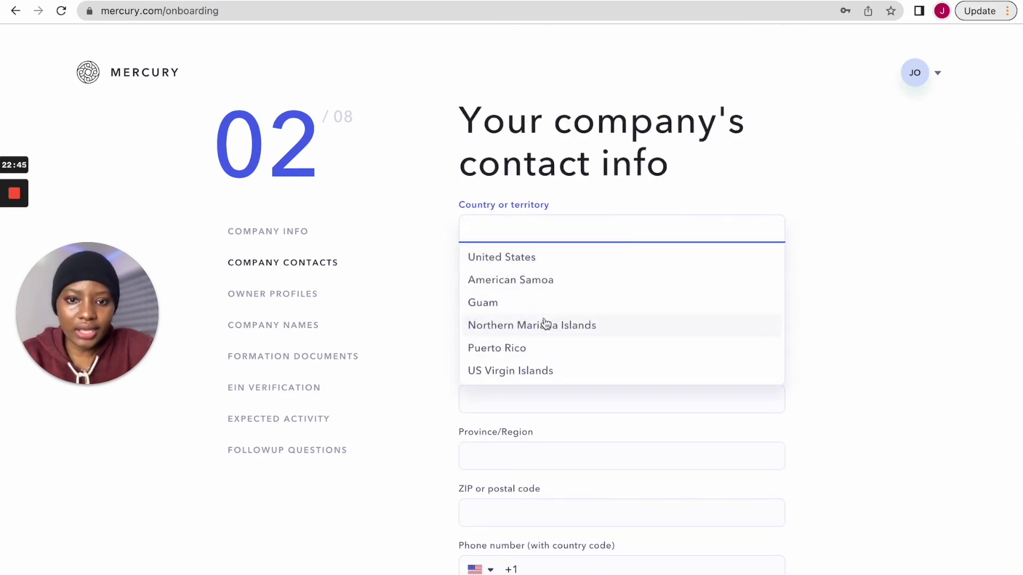
scroll(740, 186, up, 5)
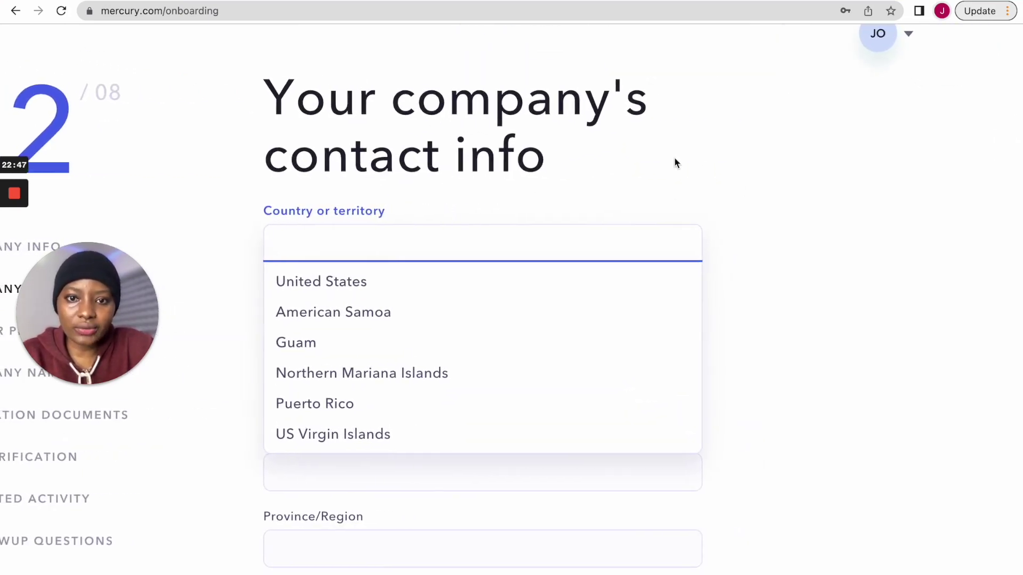
click(572, 161)
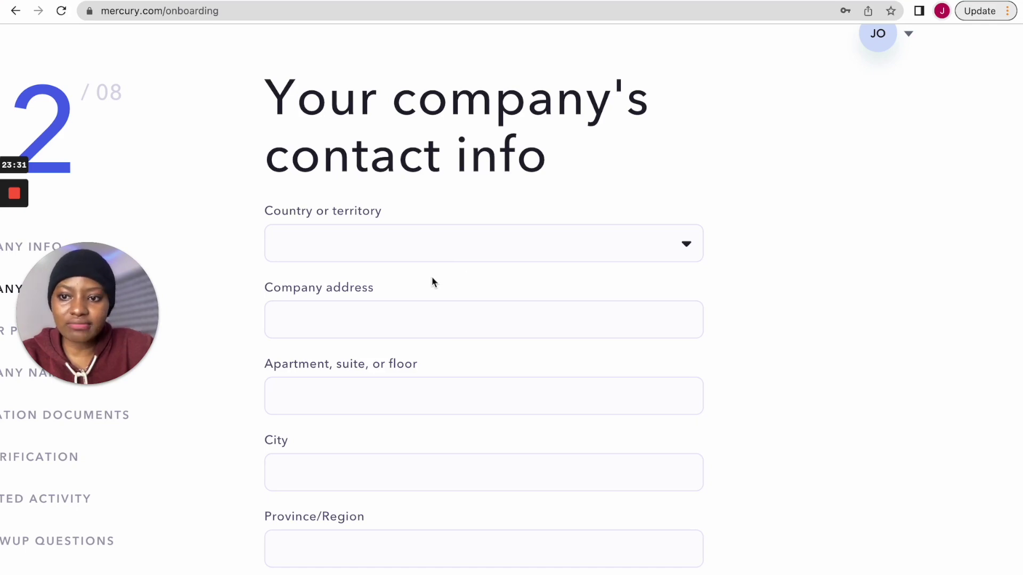
- Set the company country to United States and pick the suggested street address to autofill city, state, ZIP
click(424, 248)
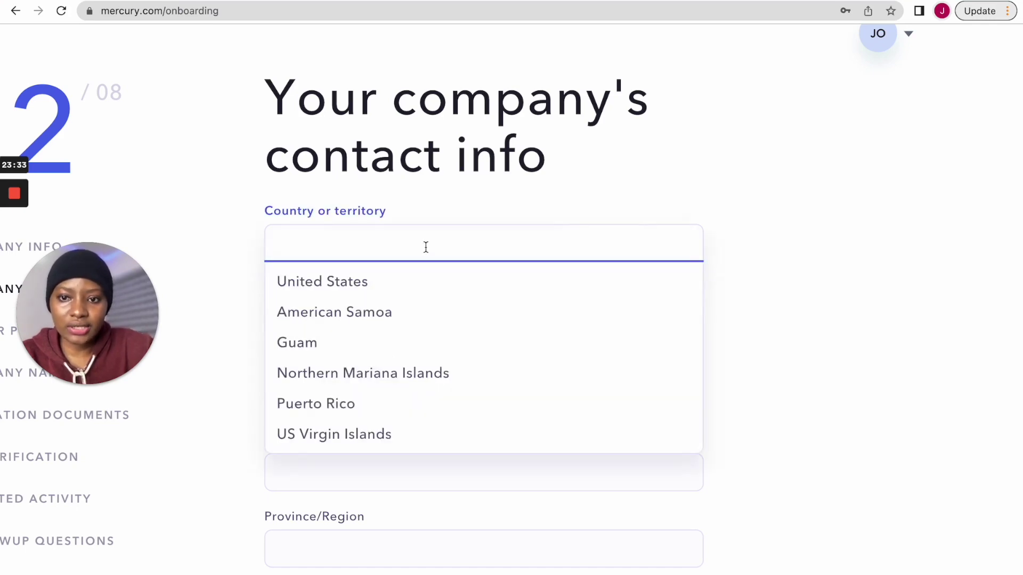
click(330, 283)
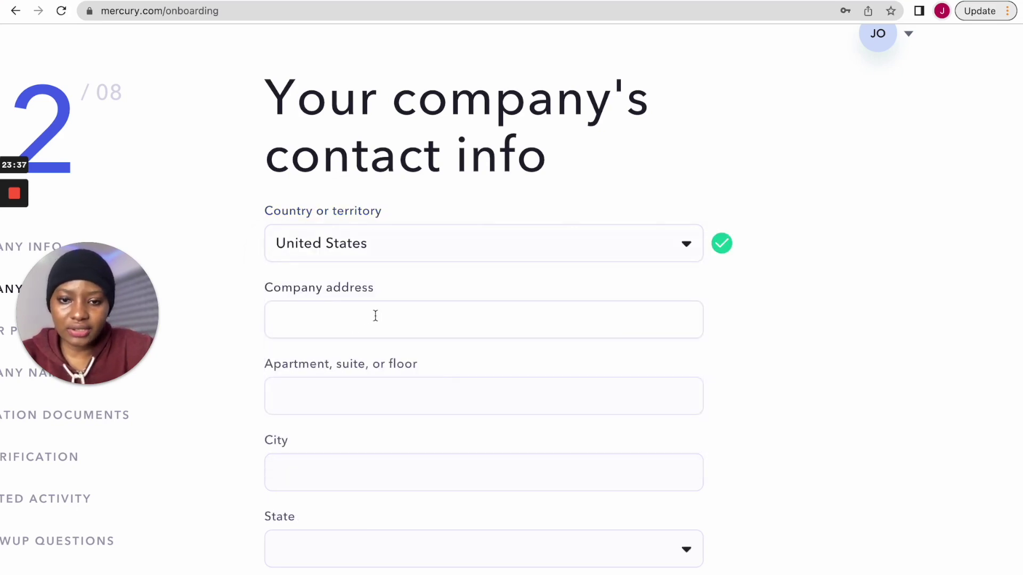
click(376, 316)
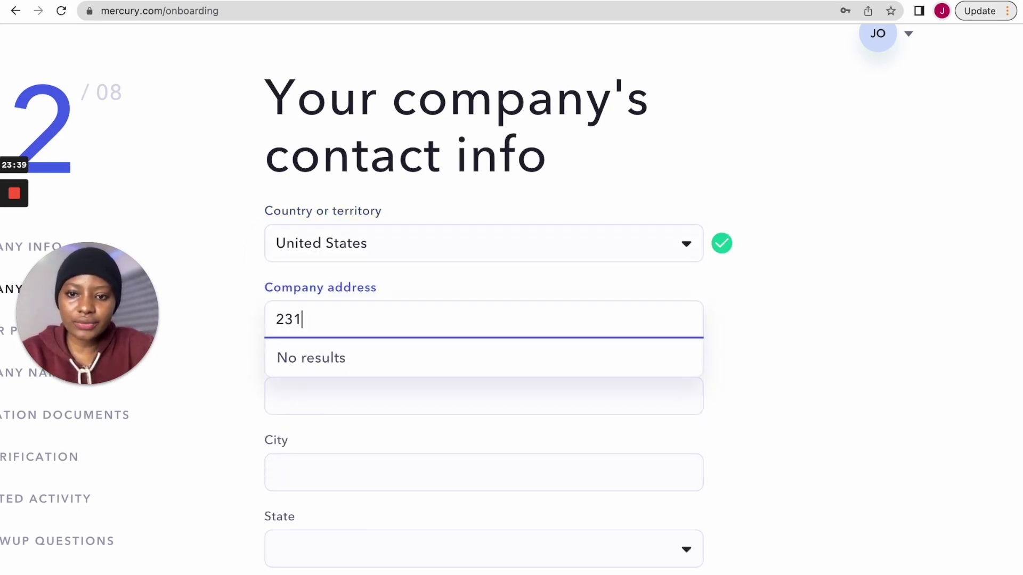
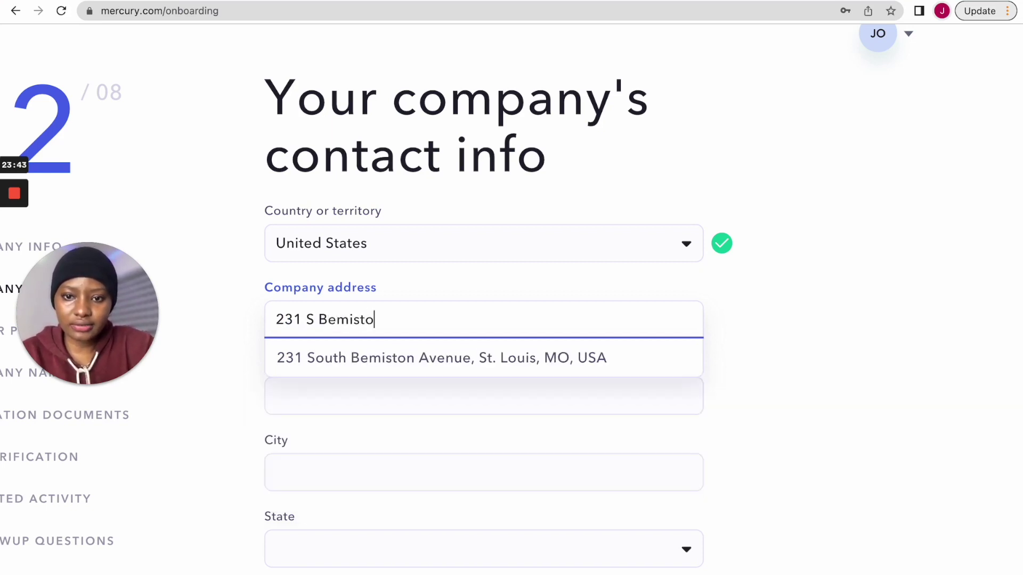
click(484, 369)
scroll(477, 396, down, 2)
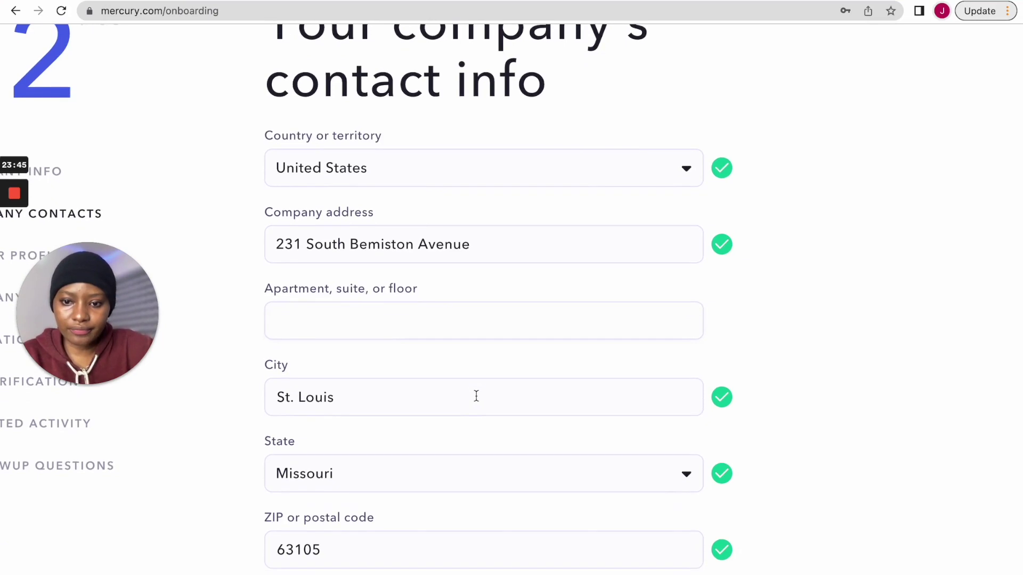
scroll(372, 338, down, 2)
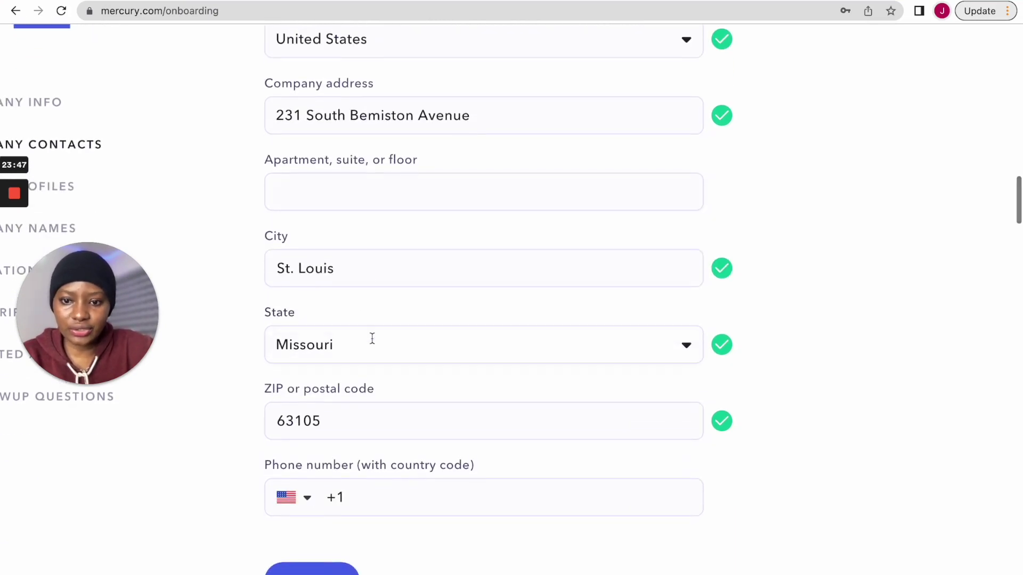
scroll(370, 463, down, 1)
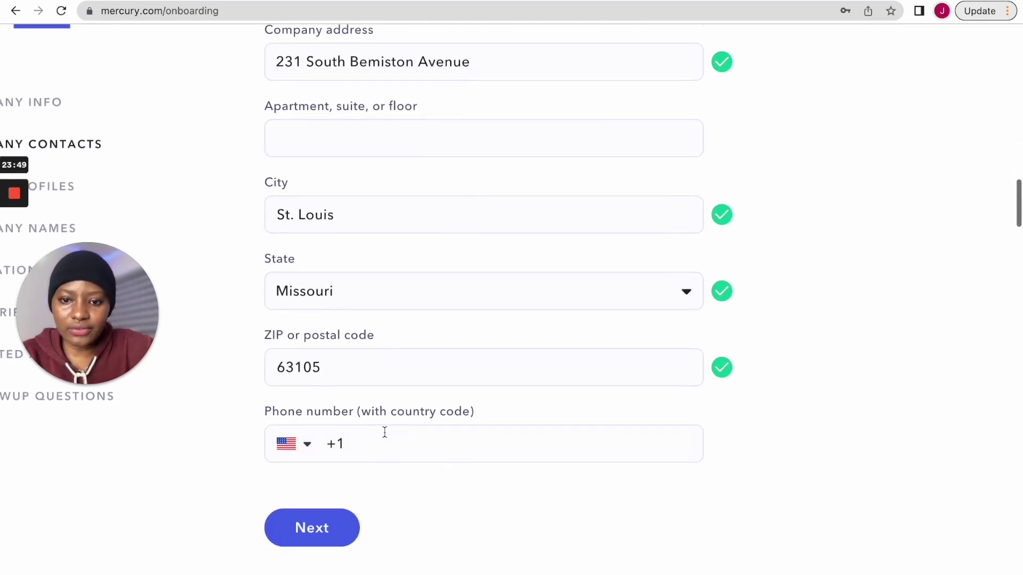
scroll(325, 443, down, 1)
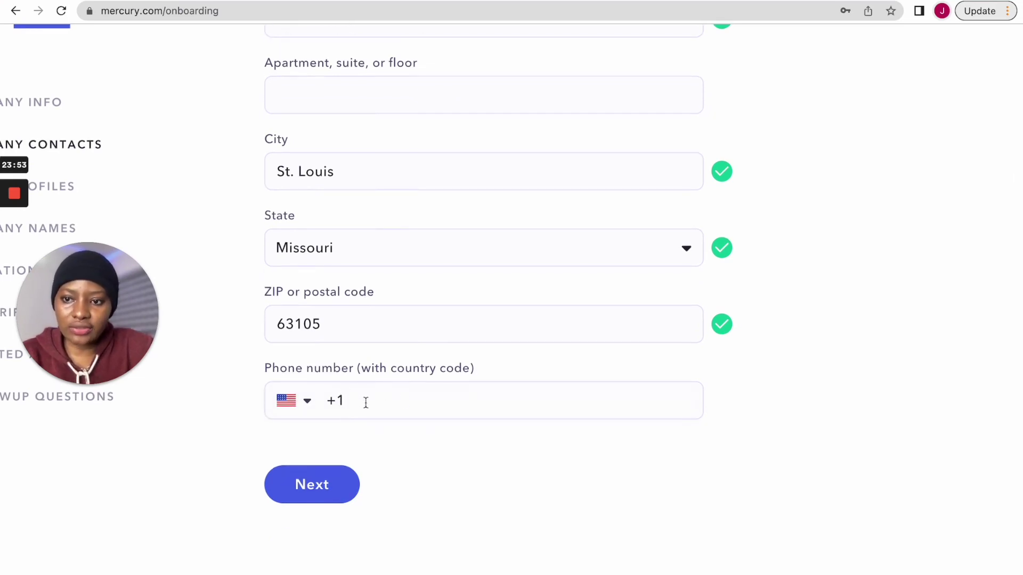
scroll(299, 407, down, 1)
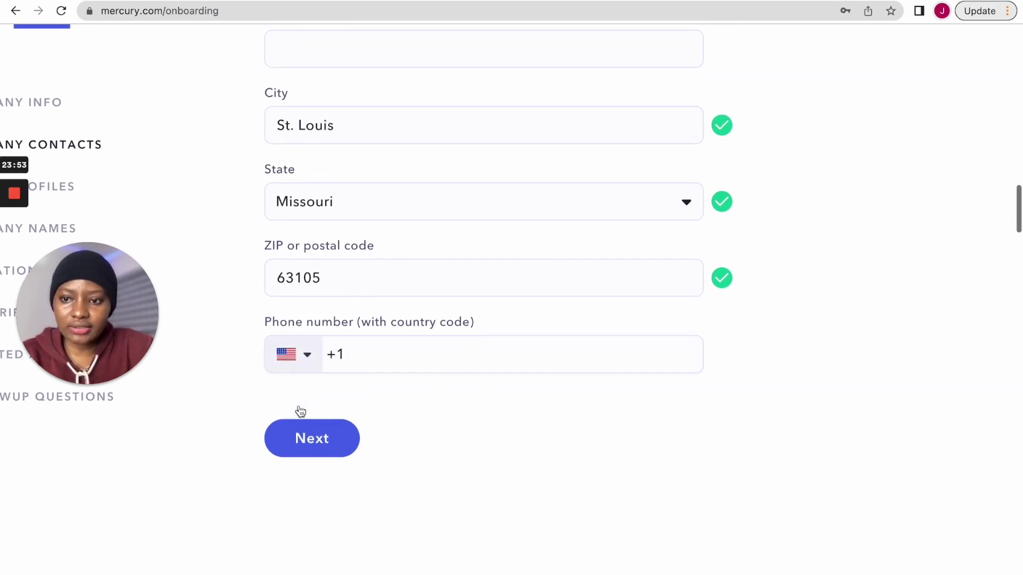
- Set the phone country code to United States +1 and submit the contact info
click(287, 358)
scroll(313, 407, down, 1)
scroll(315, 408, up, 1)
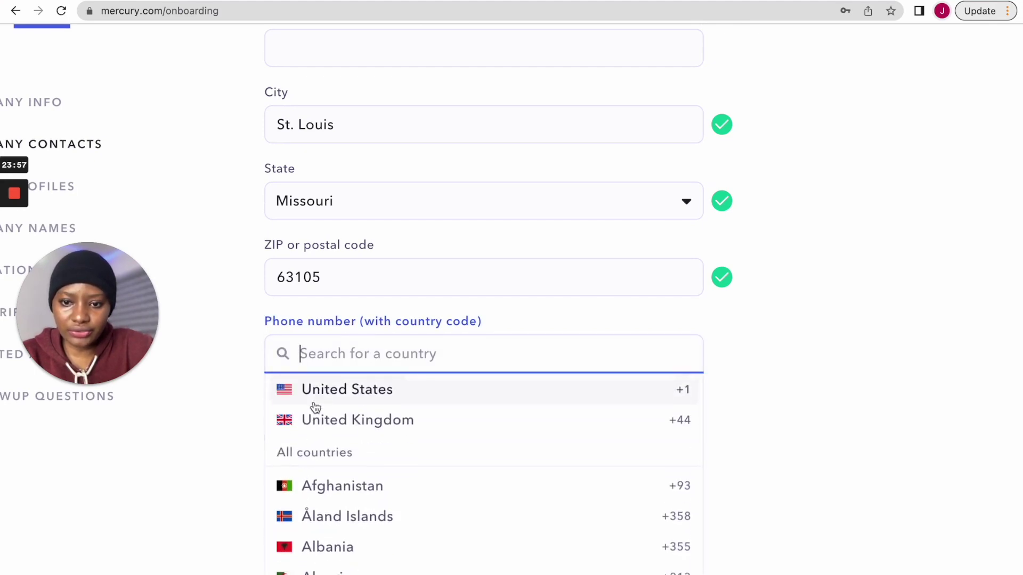
click(326, 394)
scroll(366, 356, down, 2)
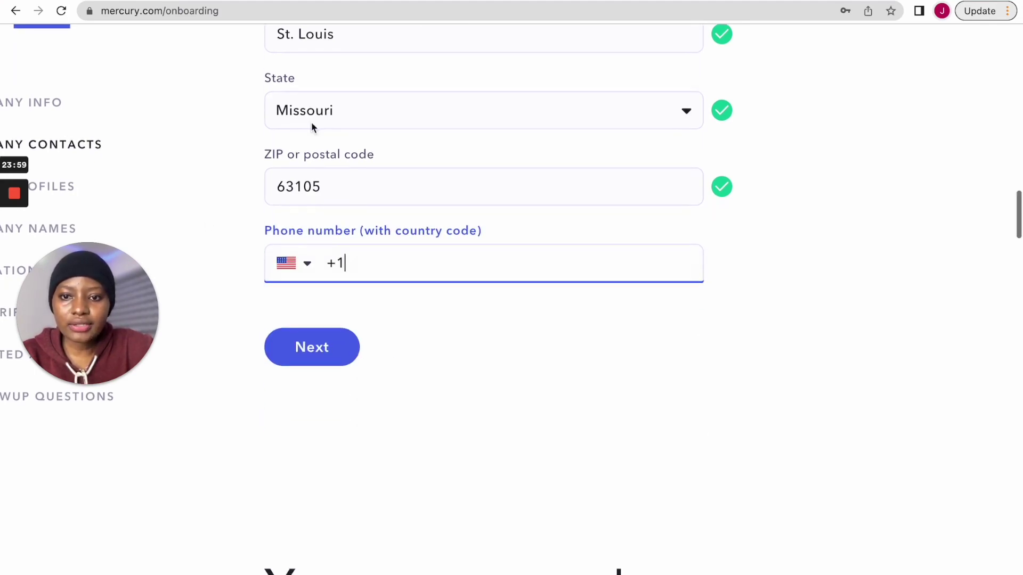
scroll(393, 245, up, 2)
click(289, 427)
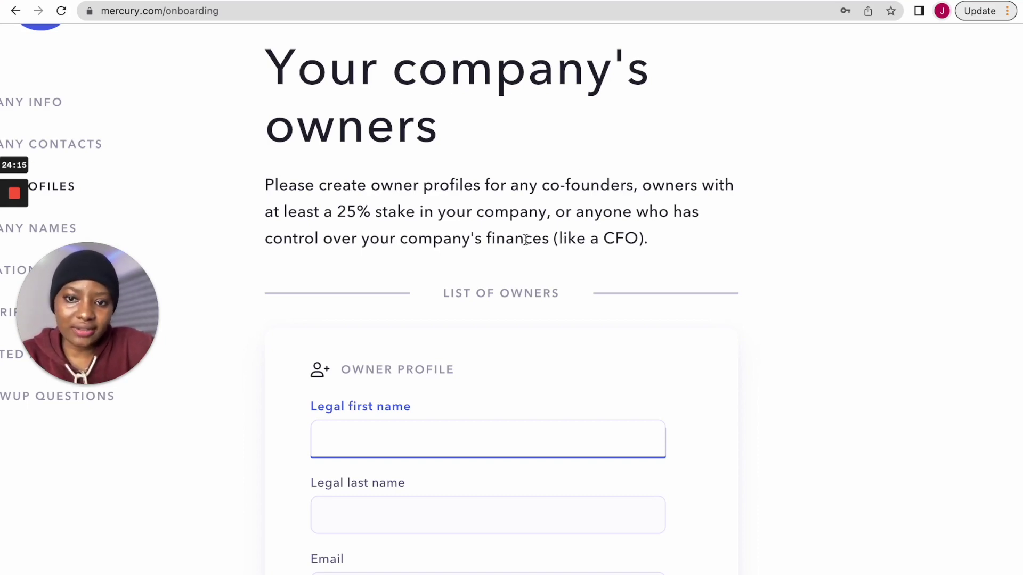
scroll(452, 330, down, 3)
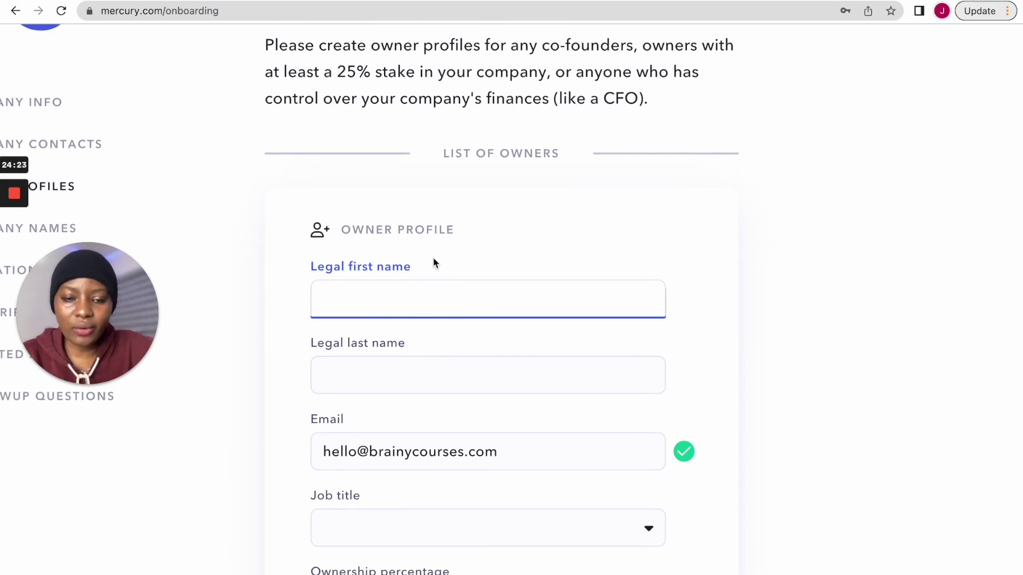
scroll(434, 263, down, 9)
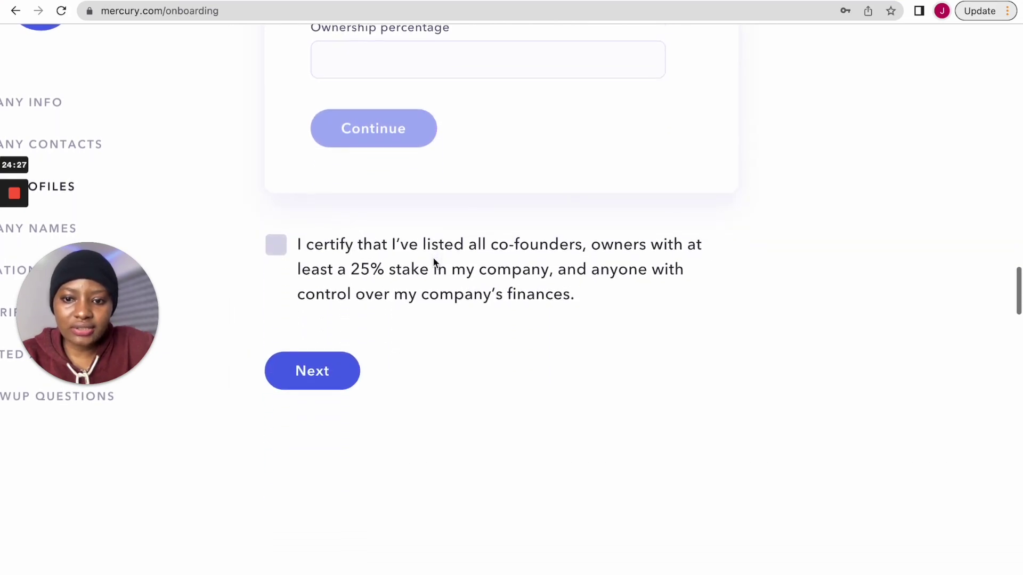
scroll(435, 261, up, 9)
scroll(435, 263, up, 1)
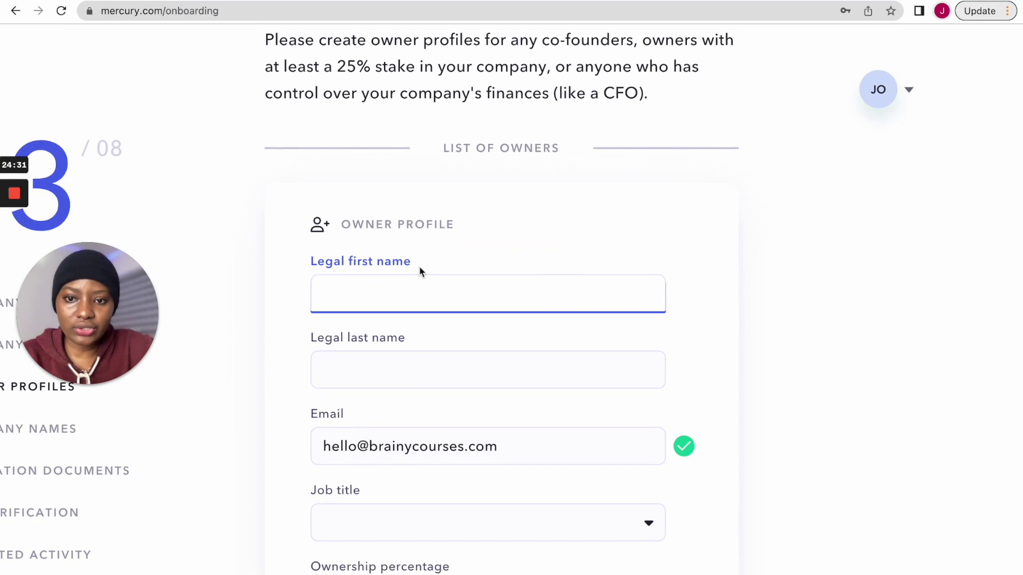
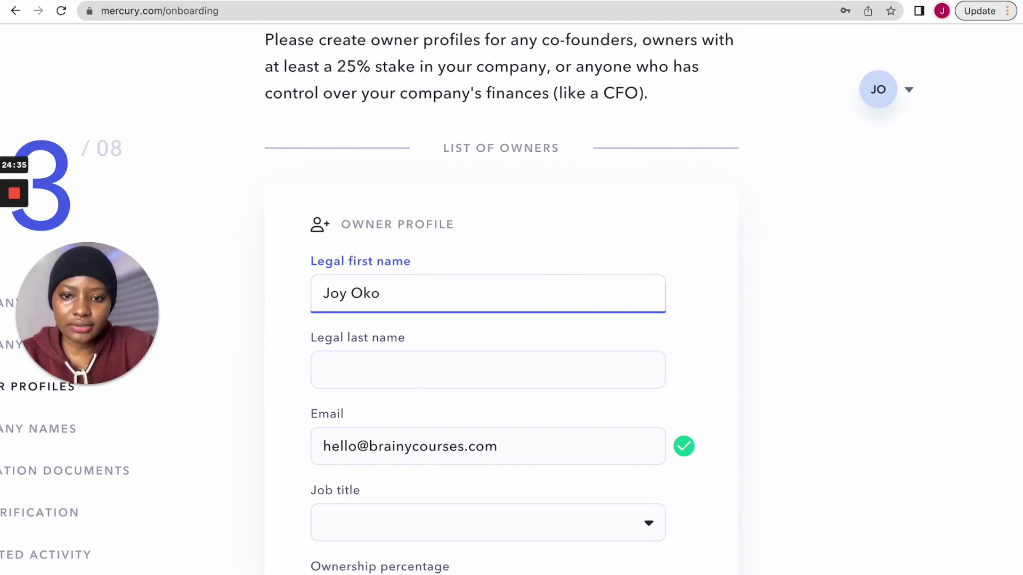
- Enter the owner's legal first and last names and choose CEO as the job title
click(410, 358)
text(Okoro)
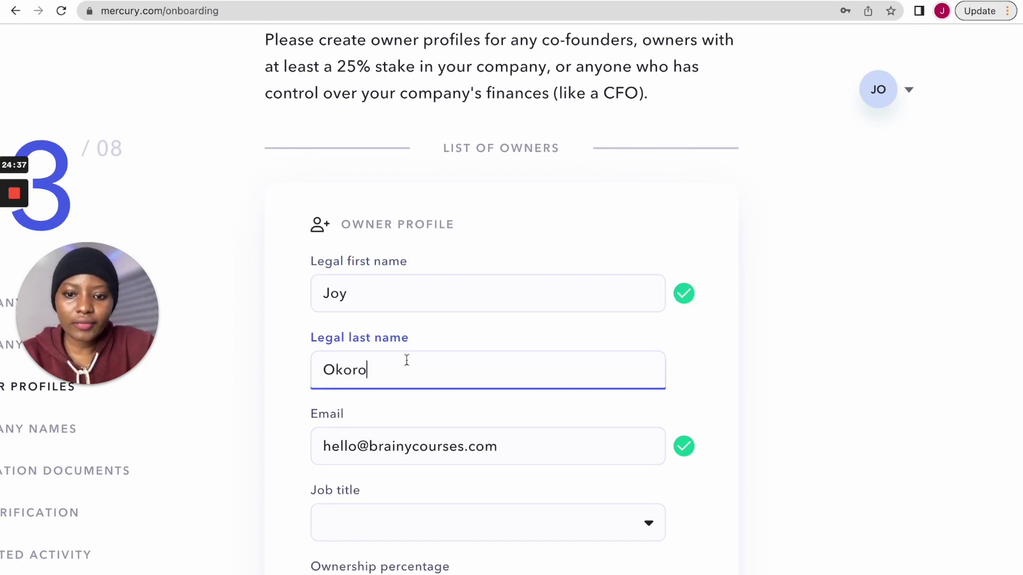
scroll(434, 481, down, 3)
click(430, 375)
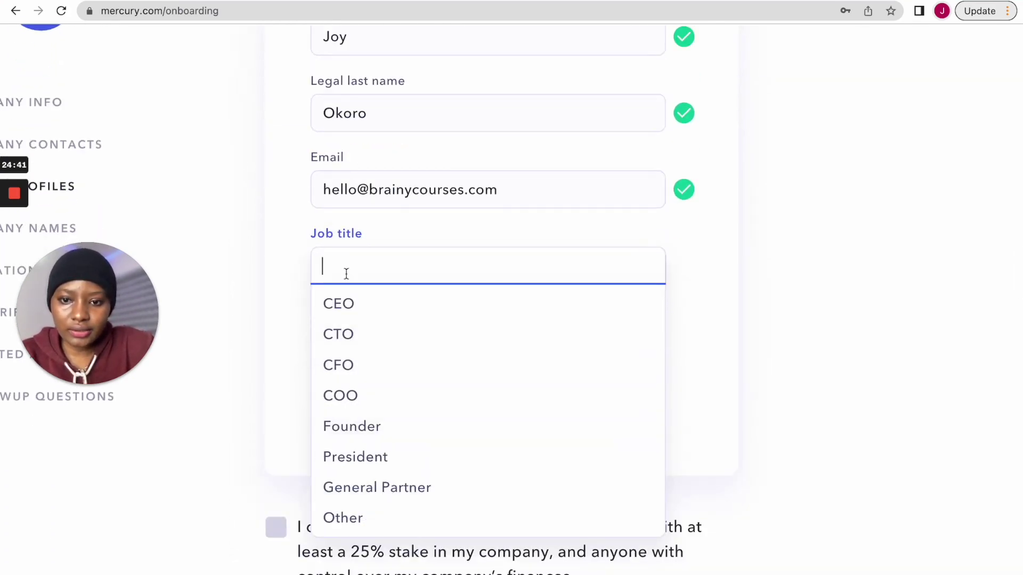
click(350, 305)
- Set the ownership percentage to 50 and save the owner profile
click(448, 349)
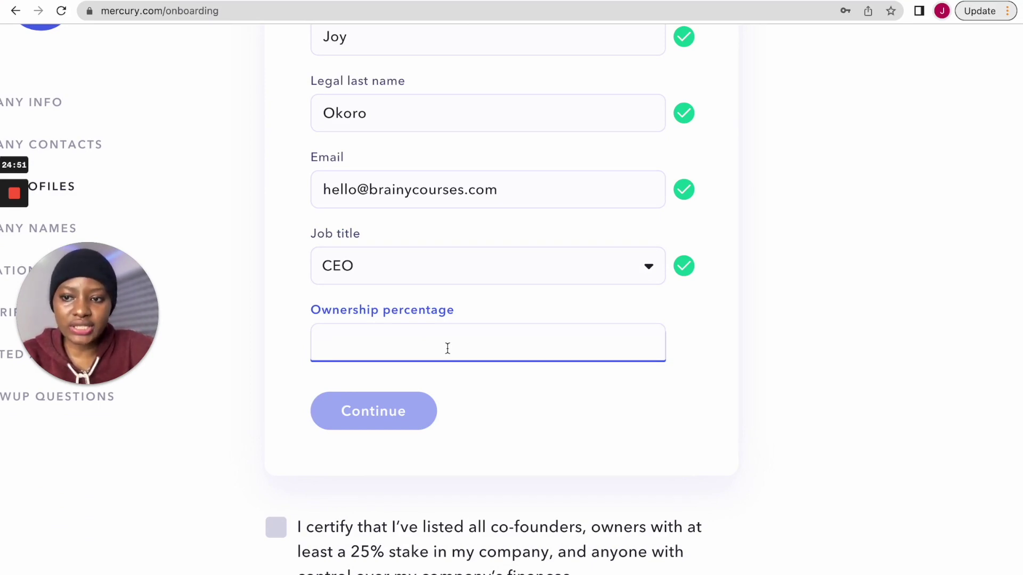
text(50)
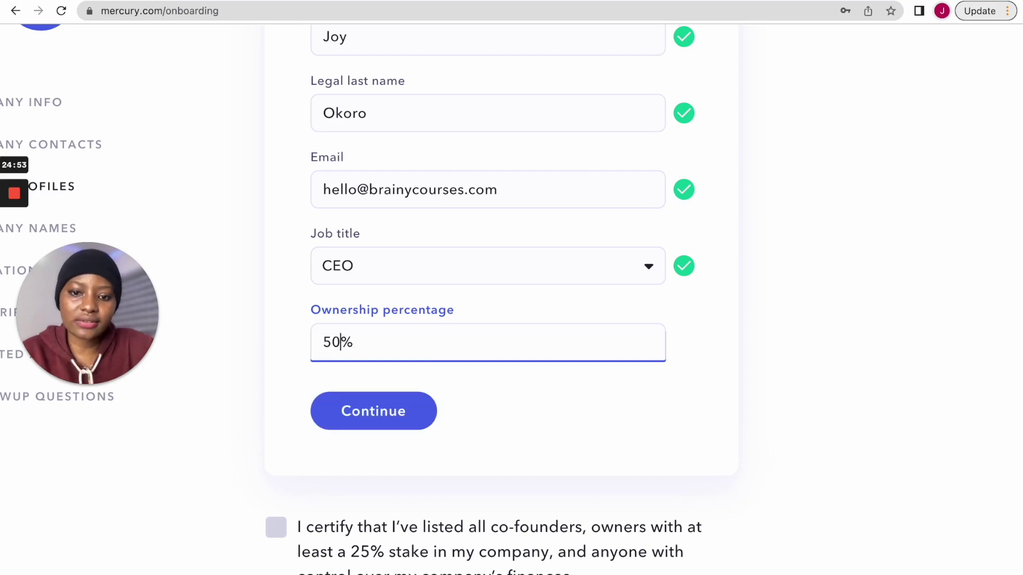
click(529, 385)
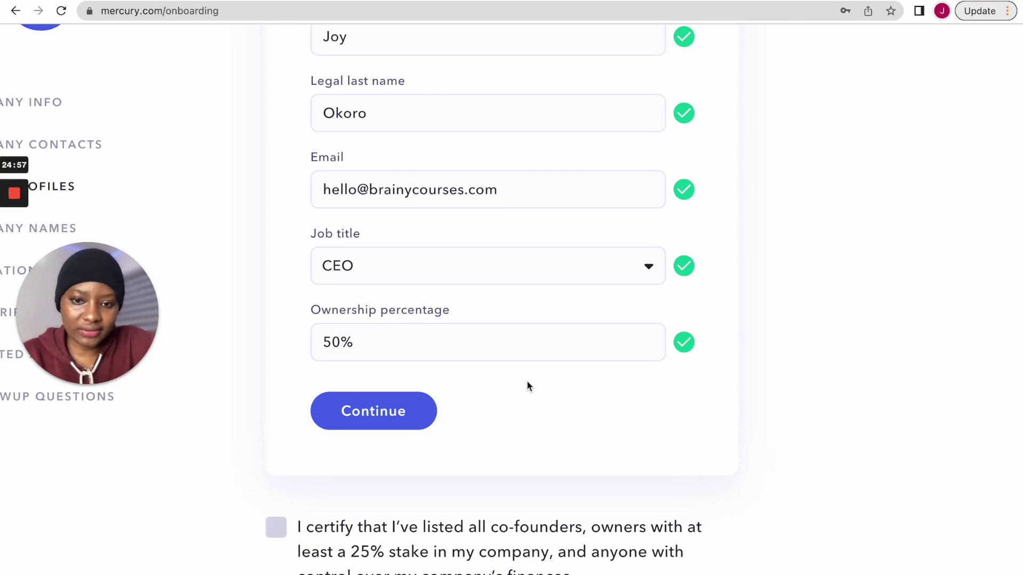
double_click(333, 344)
click(333, 344)
double_click(333, 343)
text(100)
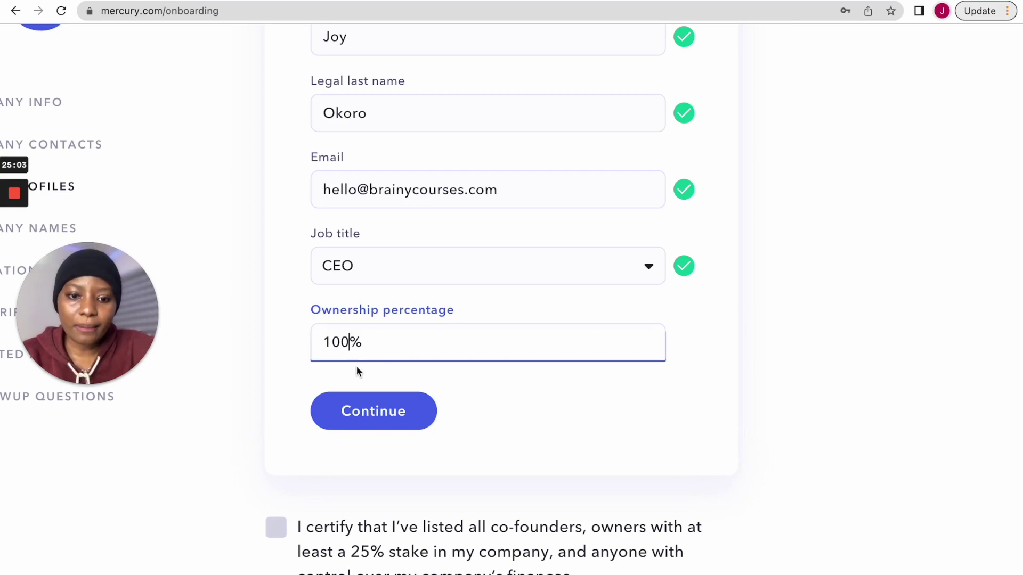
triple_click(359, 341)
text(50)
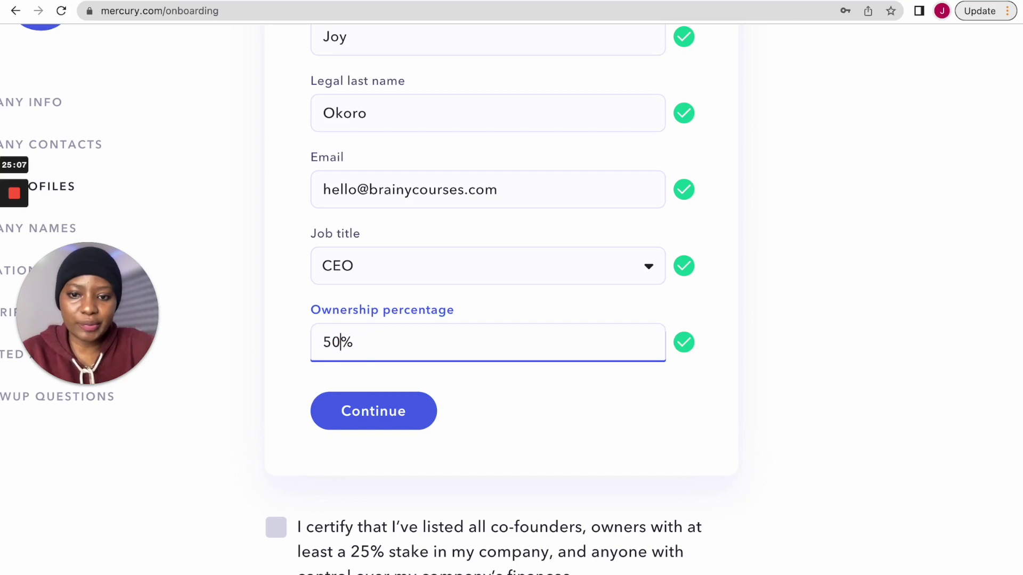
click(410, 418)
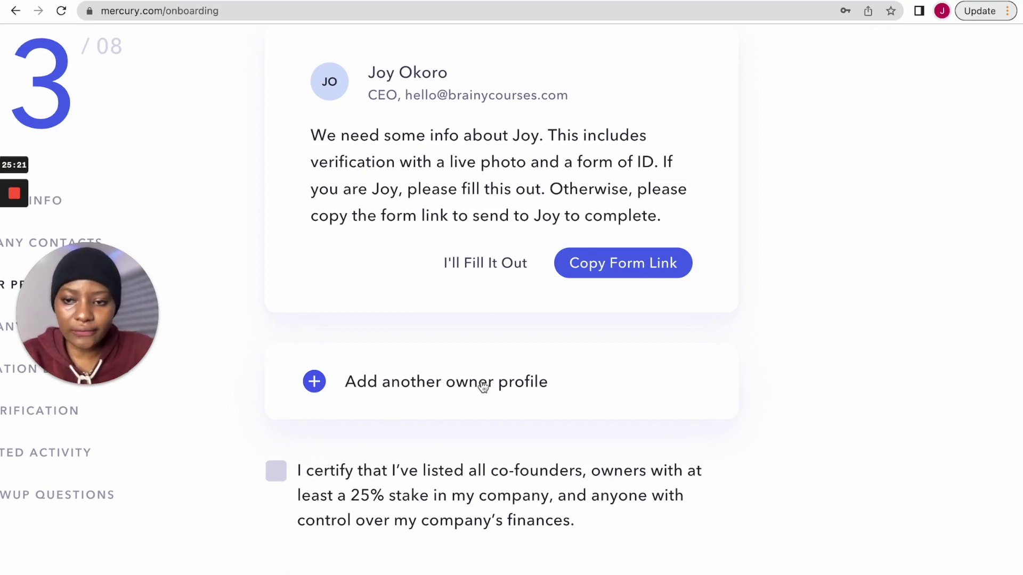
- Choose "I'll Fill It Out" on the owner's card to expand the personal details form
scroll(483, 387, up, 3)
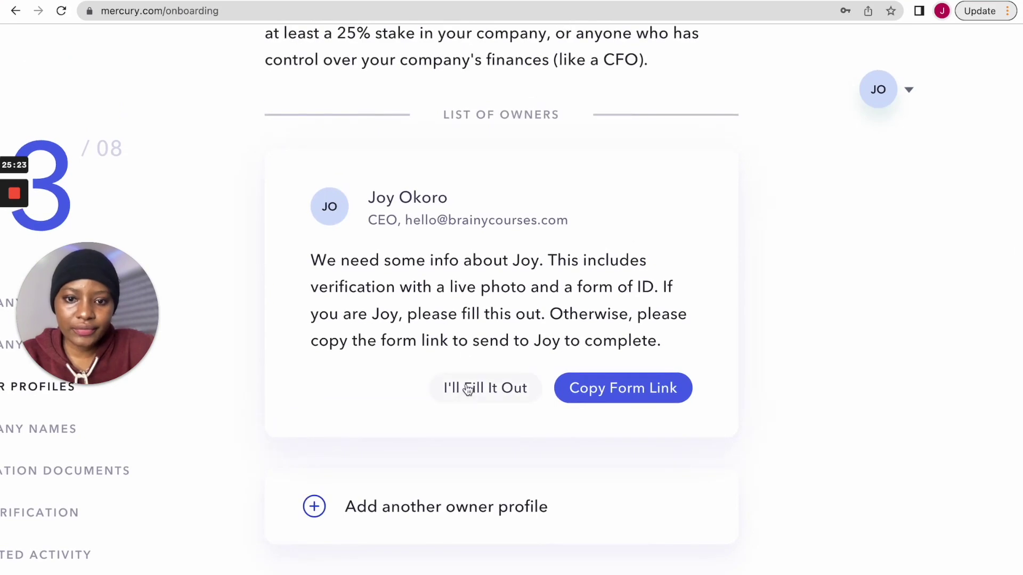
scroll(522, 368, down, 5)
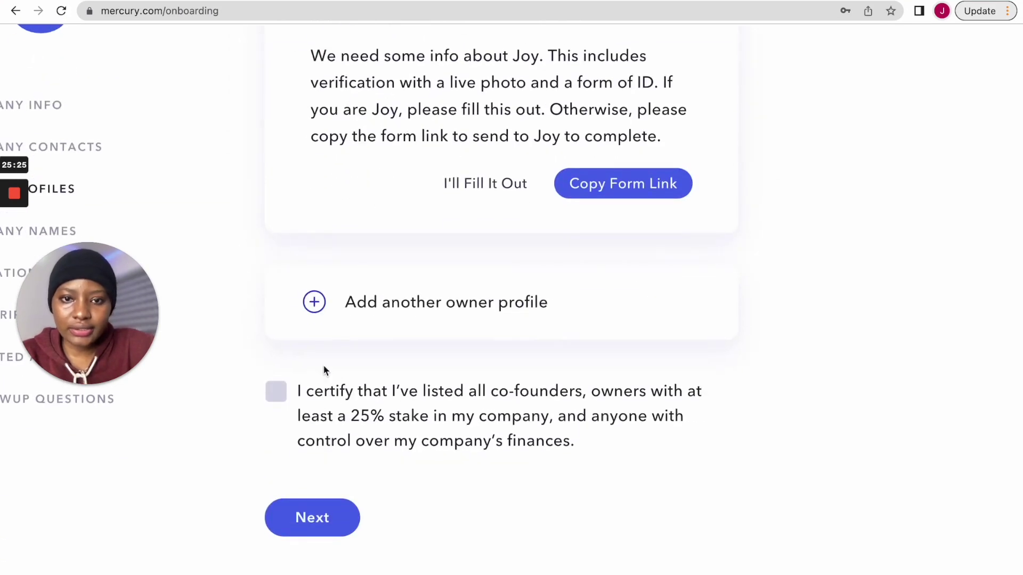
click(499, 184)
scroll(456, 247, up, 7)
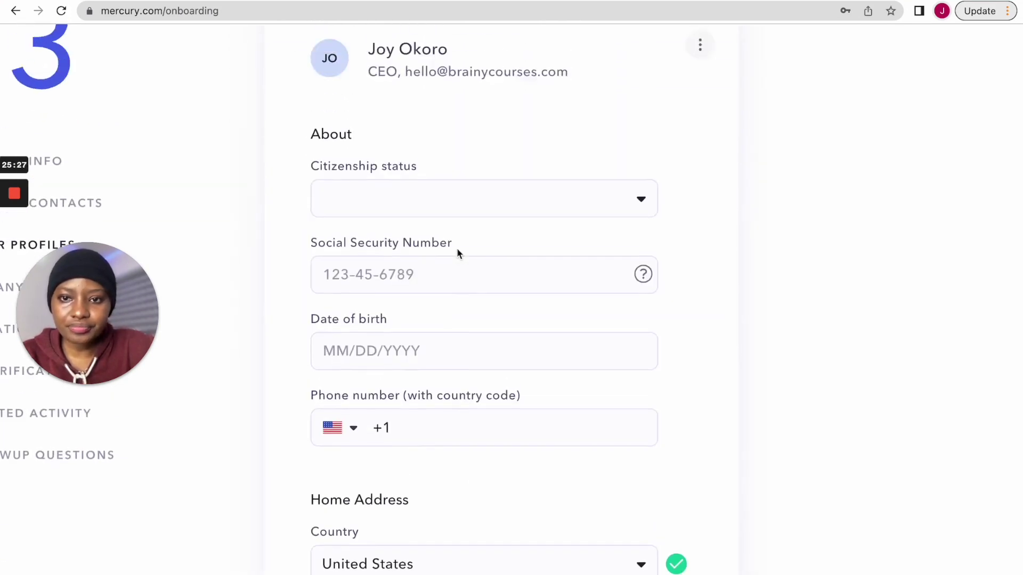
scroll(456, 248, up, 4)
scroll(458, 251, down, 5)
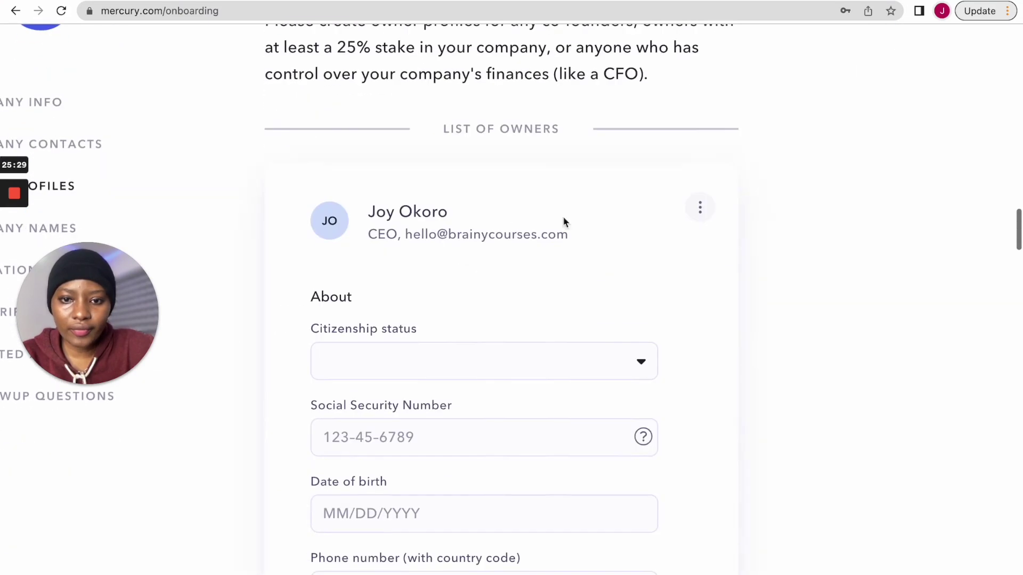
- Edit the owner's basic profile and change the ownership percentage to 100%
click(699, 209)
click(593, 262)
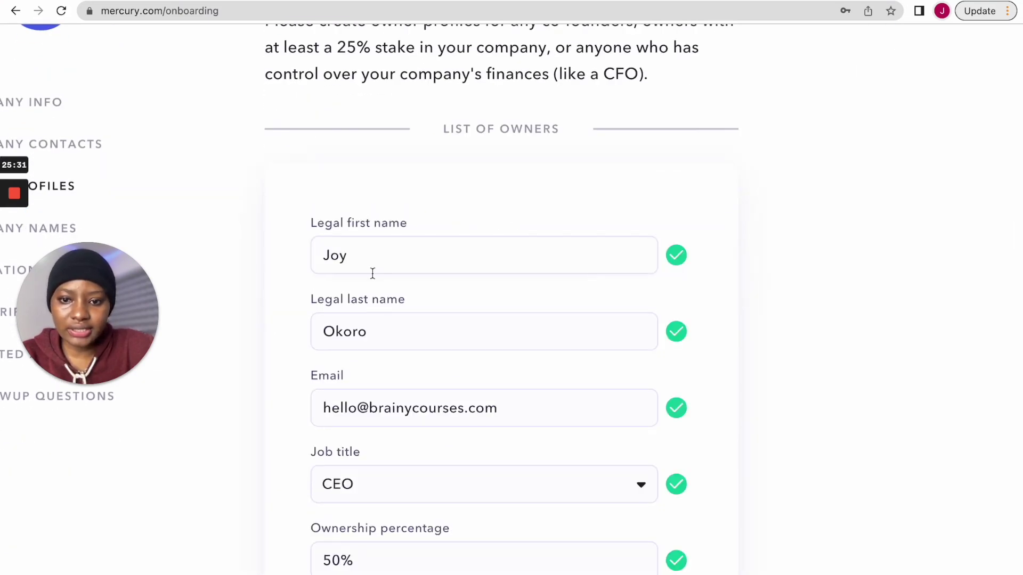
scroll(372, 273, down, 8)
click(344, 114)
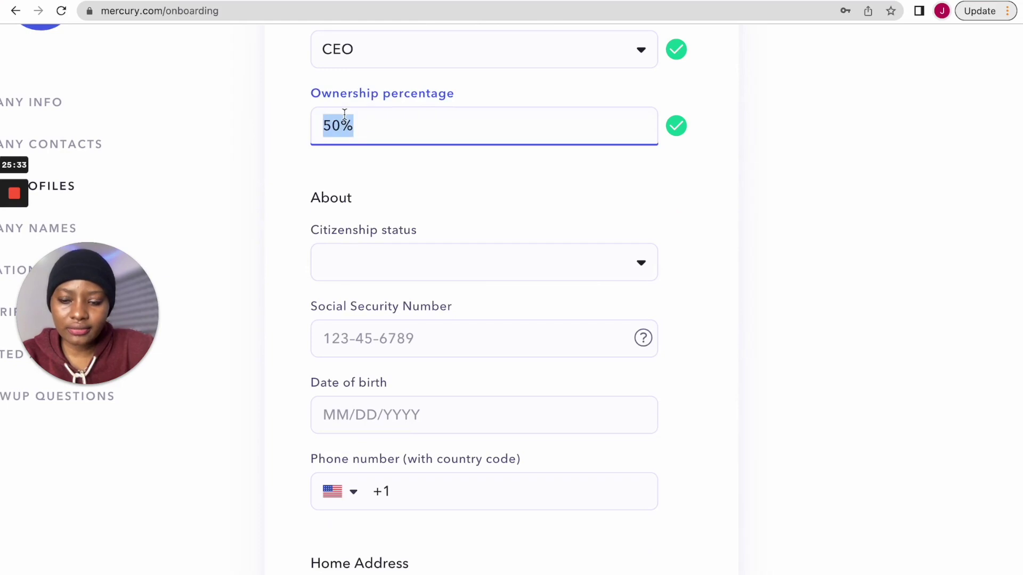
text(100)
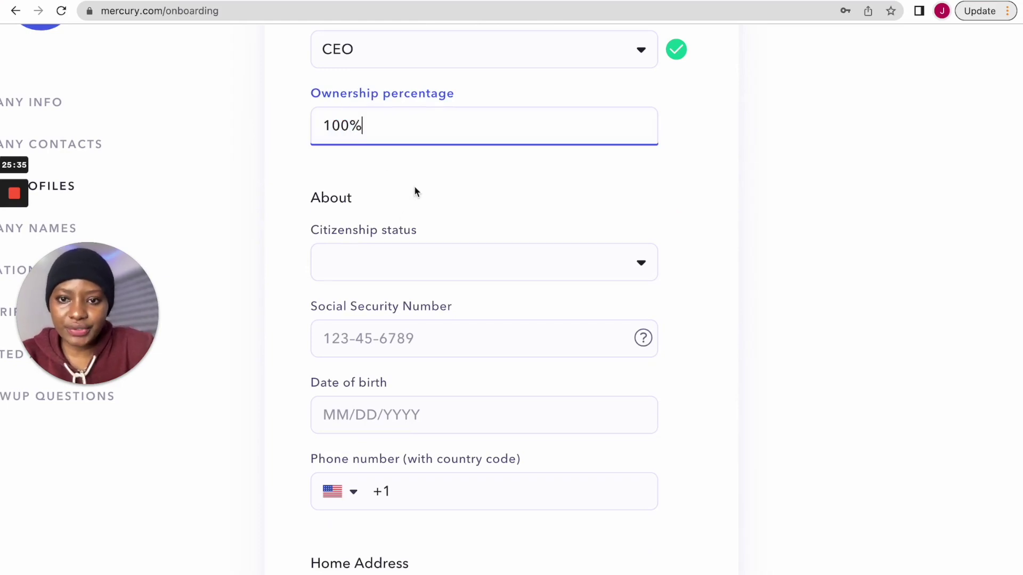
click(415, 187)
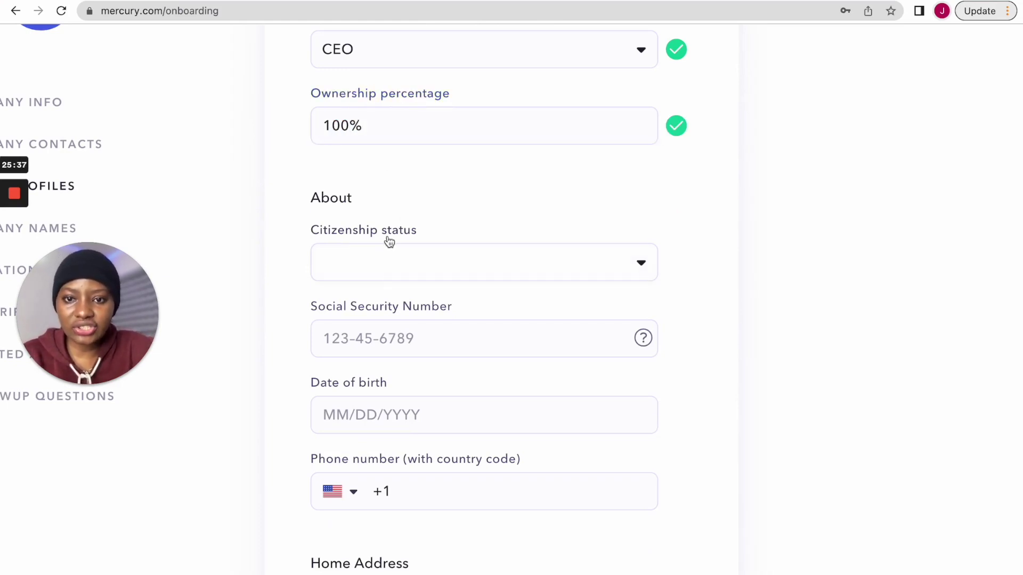
- Set the owner's citizenship status to Non-Resident
scroll(429, 267, up, 8)
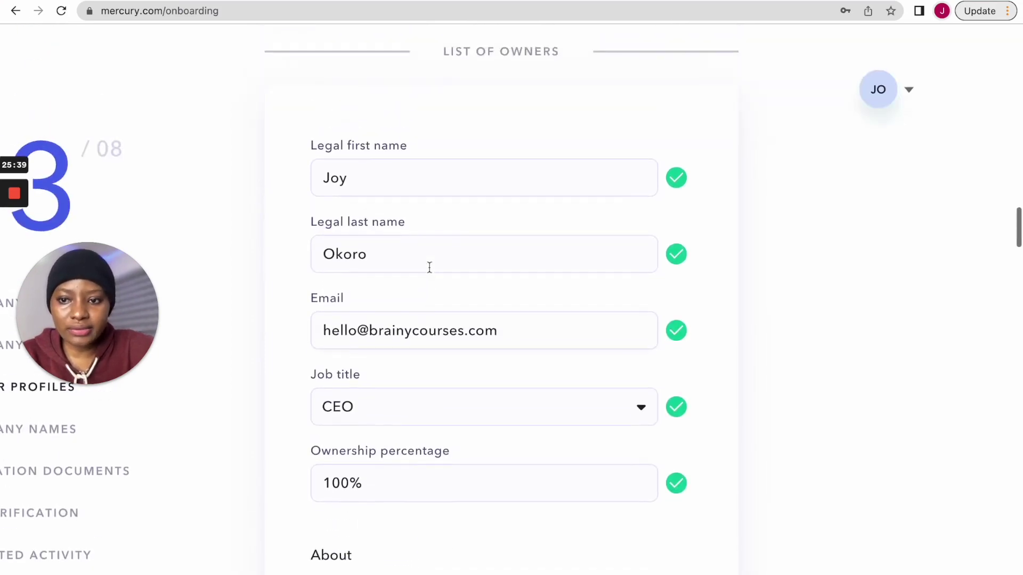
scroll(429, 266, down, 8)
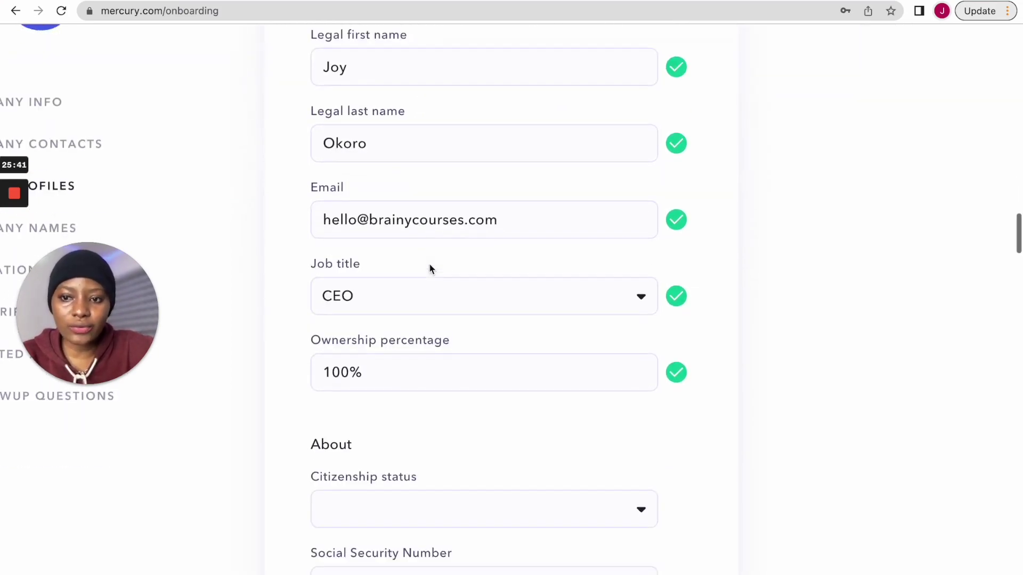
scroll(429, 264, up, 5)
scroll(429, 265, up, 2)
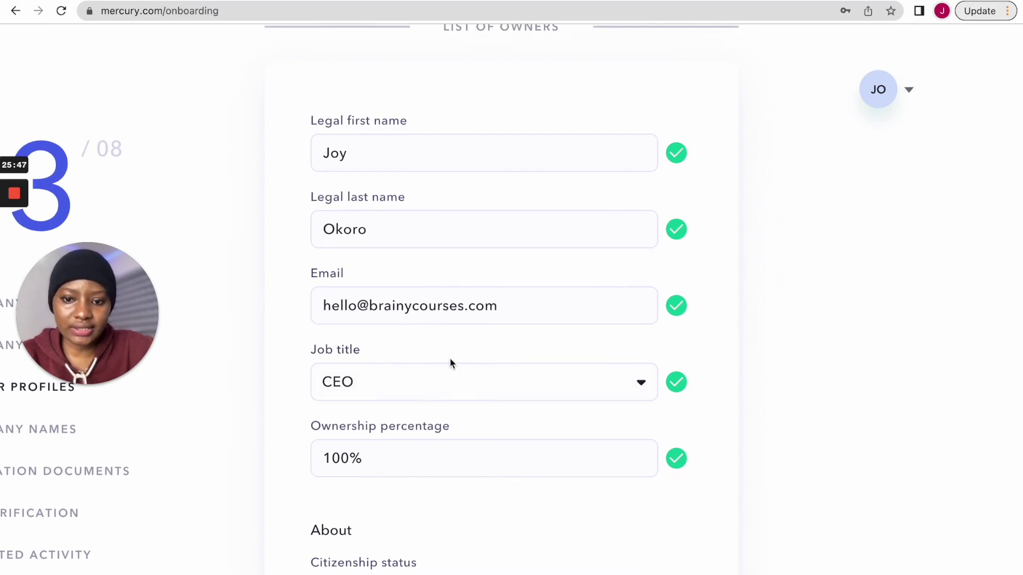
scroll(450, 363, down, 7)
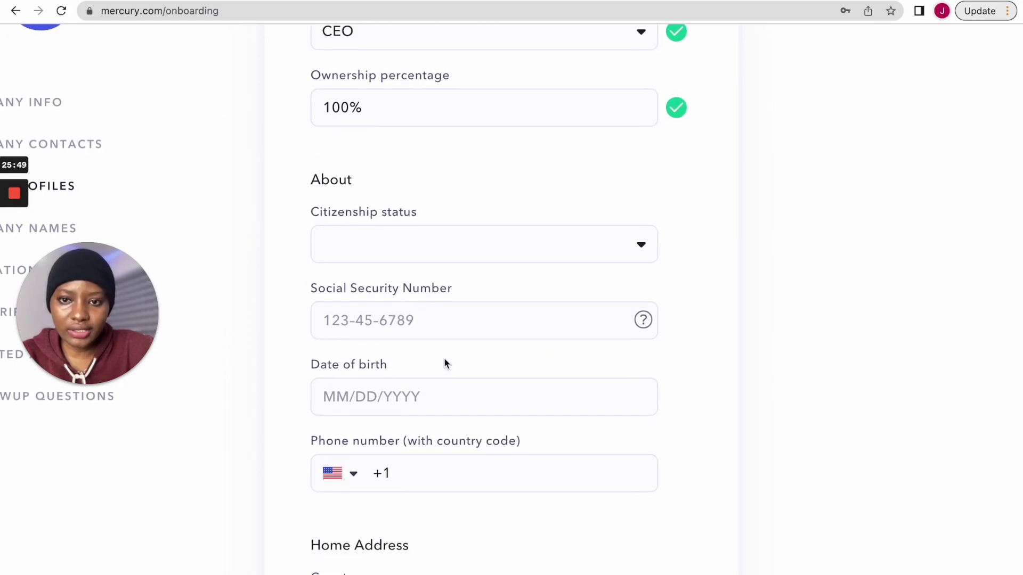
scroll(444, 358, up, 3)
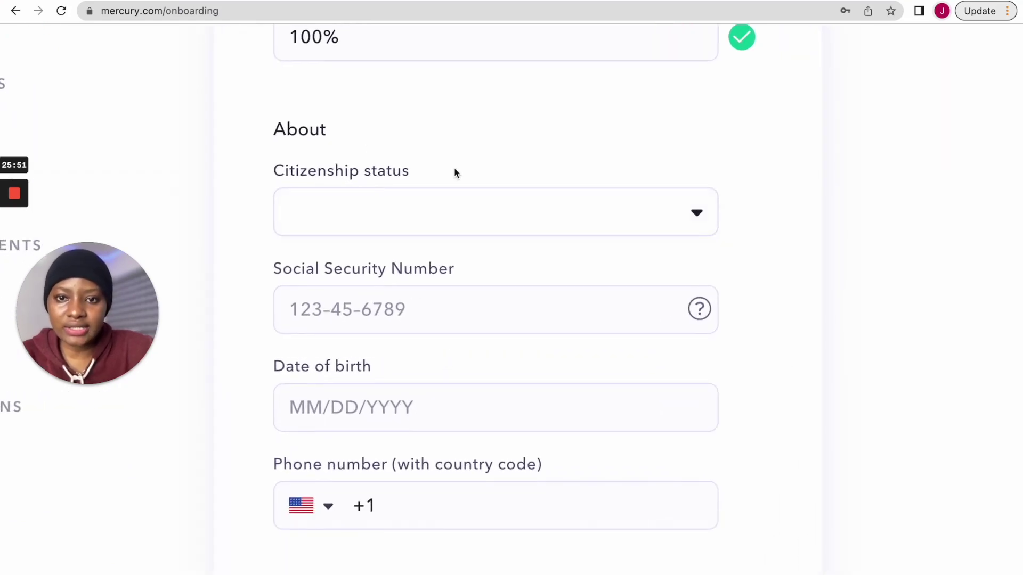
click(395, 209)
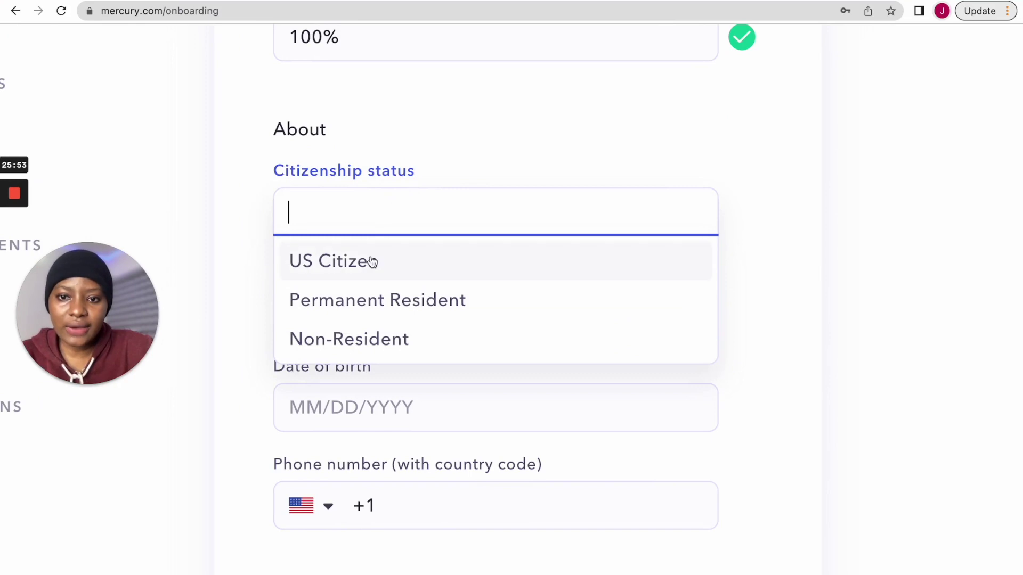
click(381, 341)
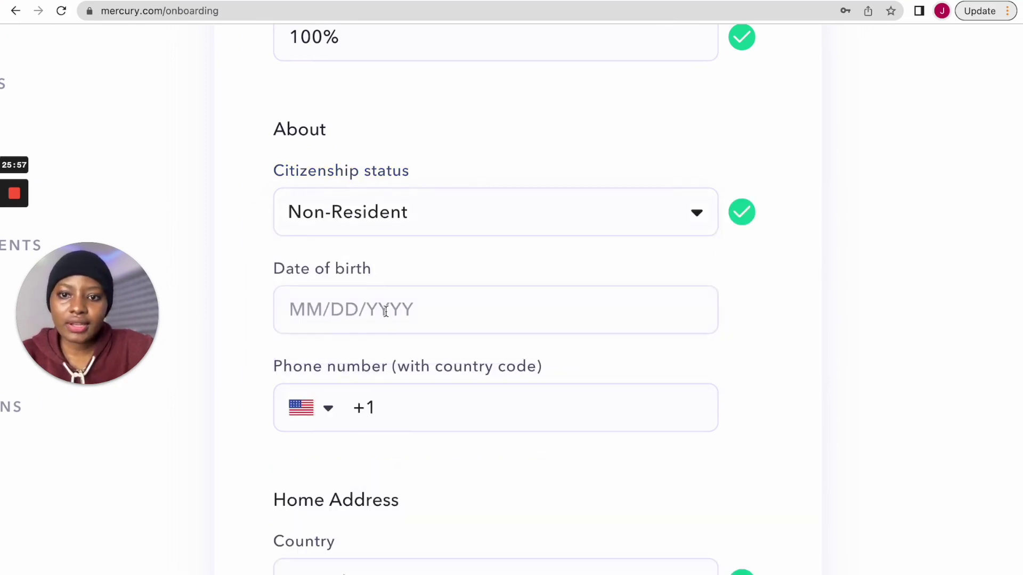
- Set the owner's phone country code to Nigeria (+234) by searching 'niger'
scroll(357, 320, down, 1)
click(317, 277)
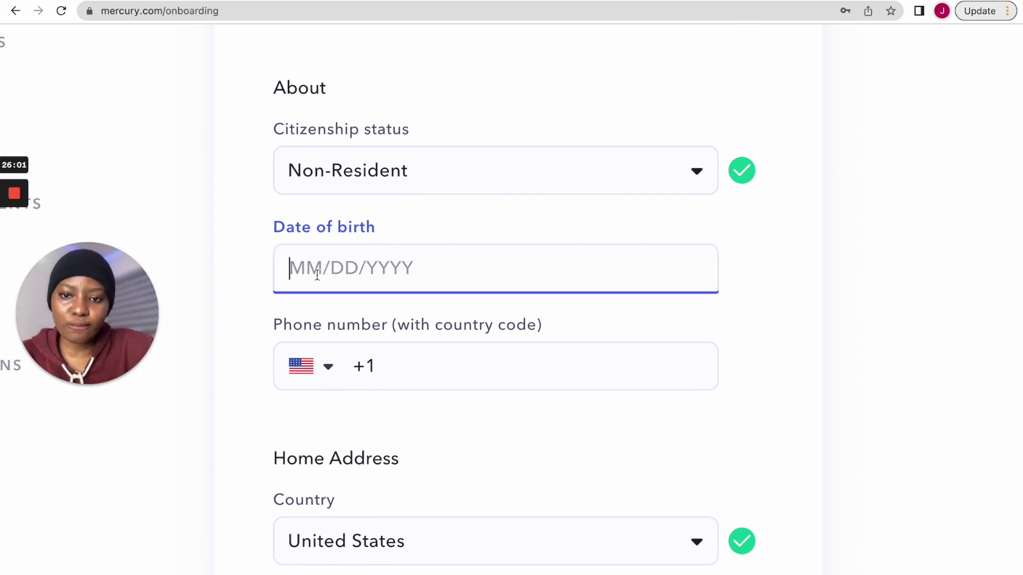
scroll(406, 275, up, 1)
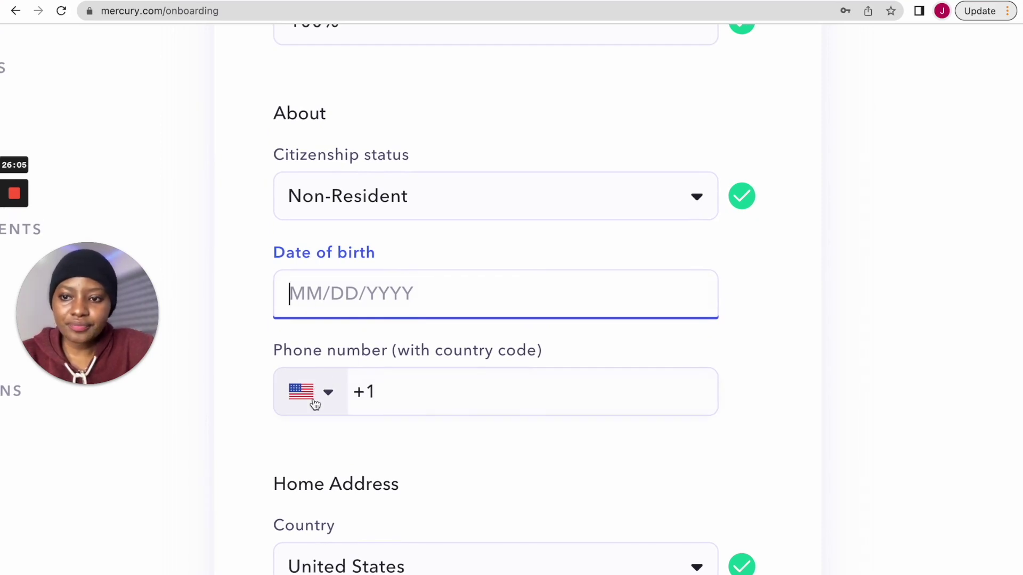
scroll(423, 178, up, 5)
scroll(423, 181, down, 6)
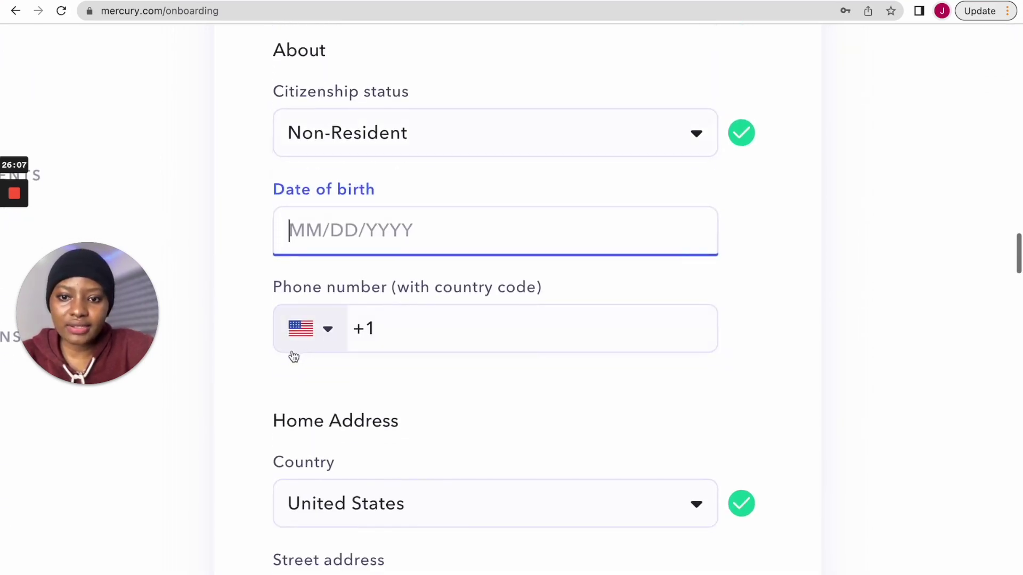
click(302, 335)
text(niger)
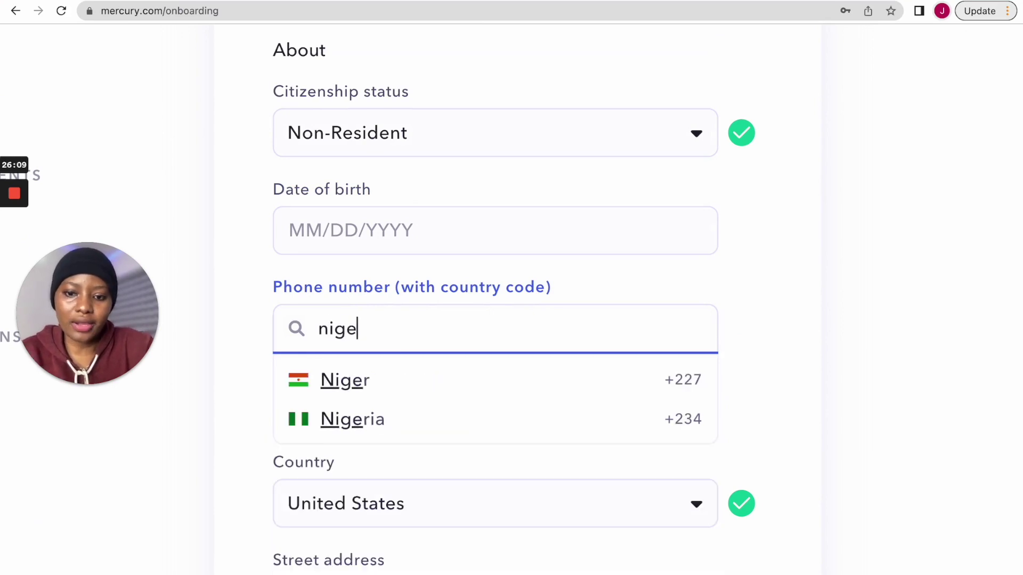
click(356, 419)
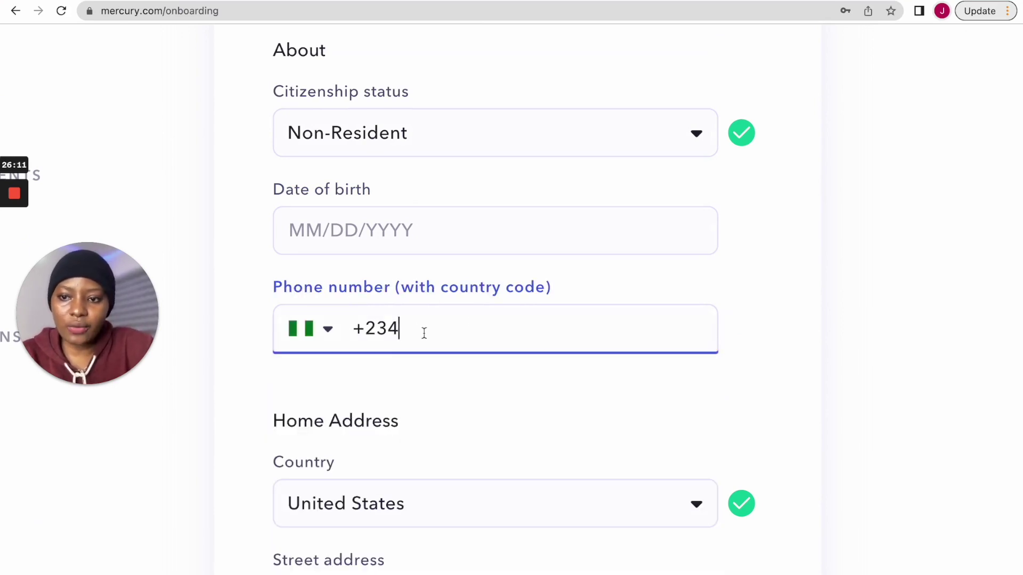
- Change the home address country to Nigeria by searching 'nig', then scroll to Identification
scroll(392, 331, down, 1)
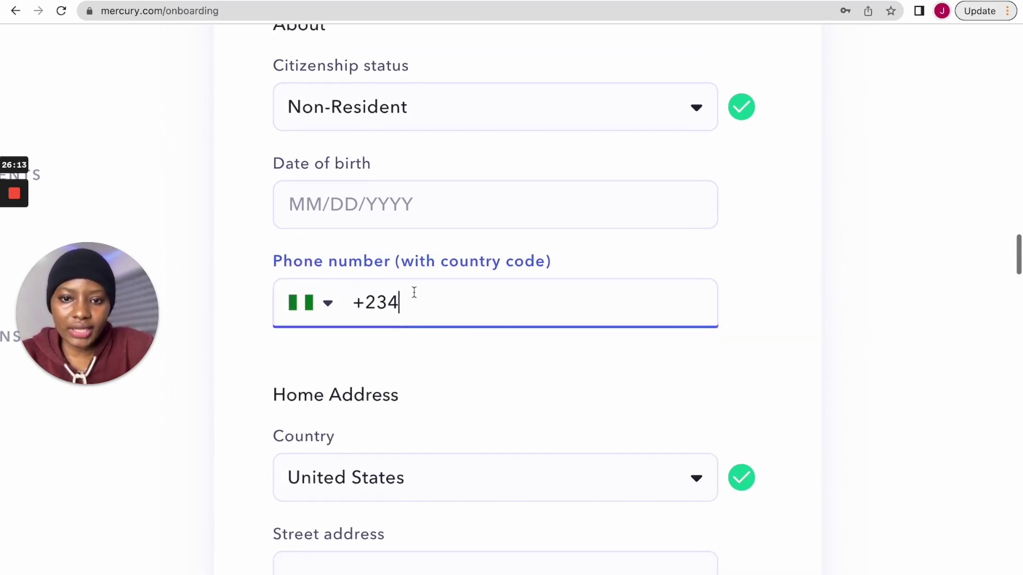
scroll(487, 294, down, 3)
scroll(384, 276, down, 1)
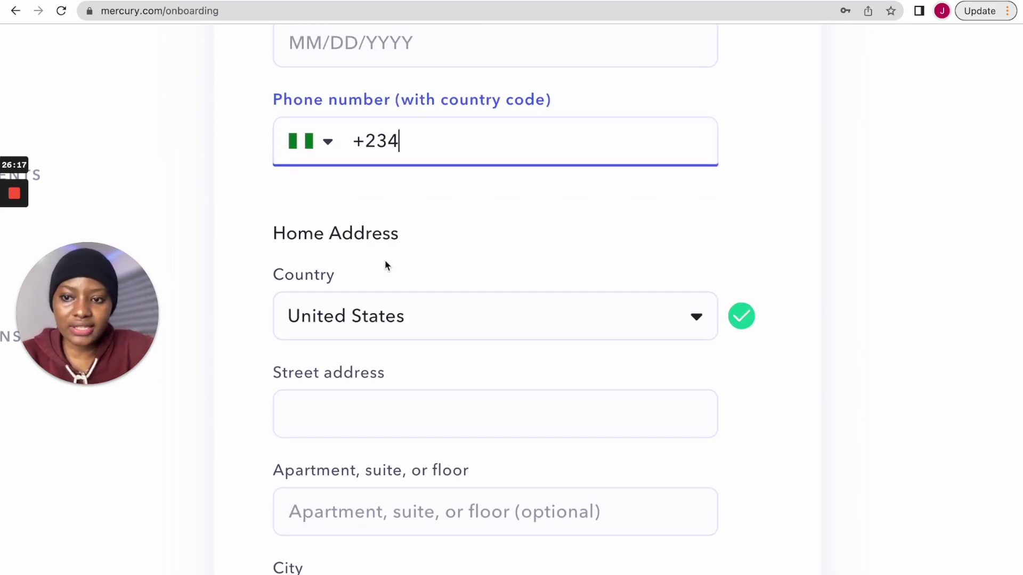
click(406, 315)
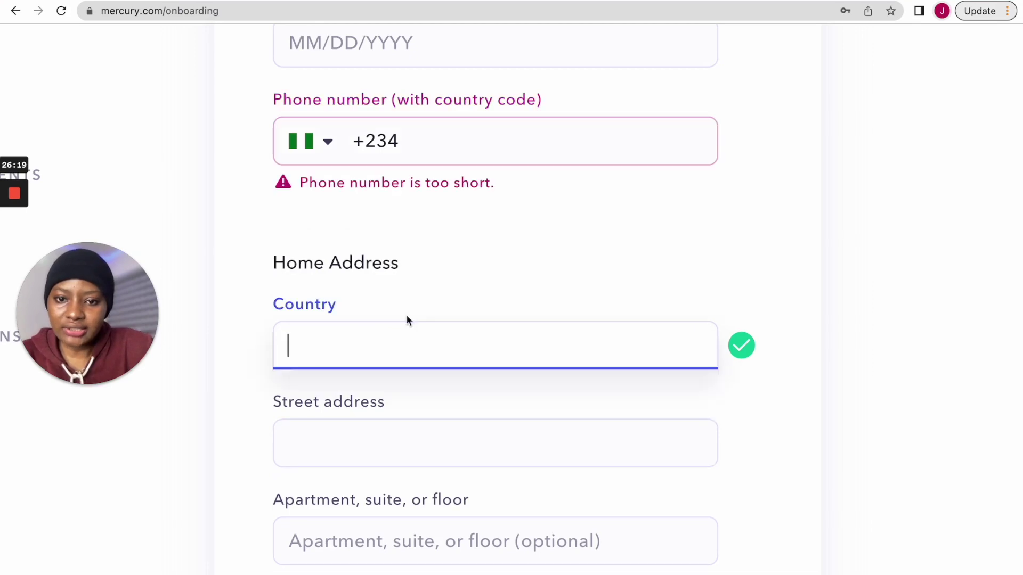
scroll(418, 264, down, 1)
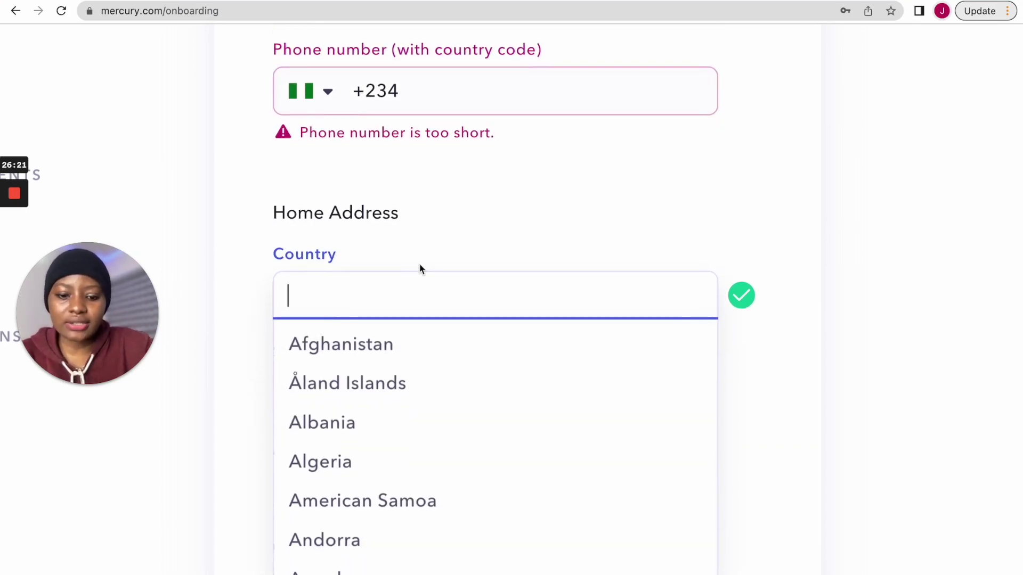
text(nig)
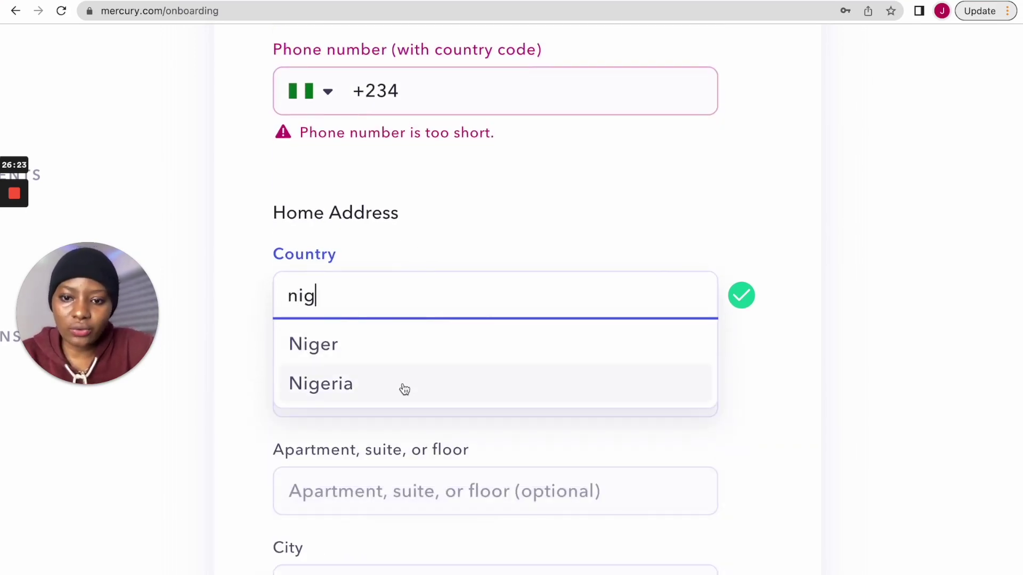
click(404, 389)
scroll(421, 340, down, 2)
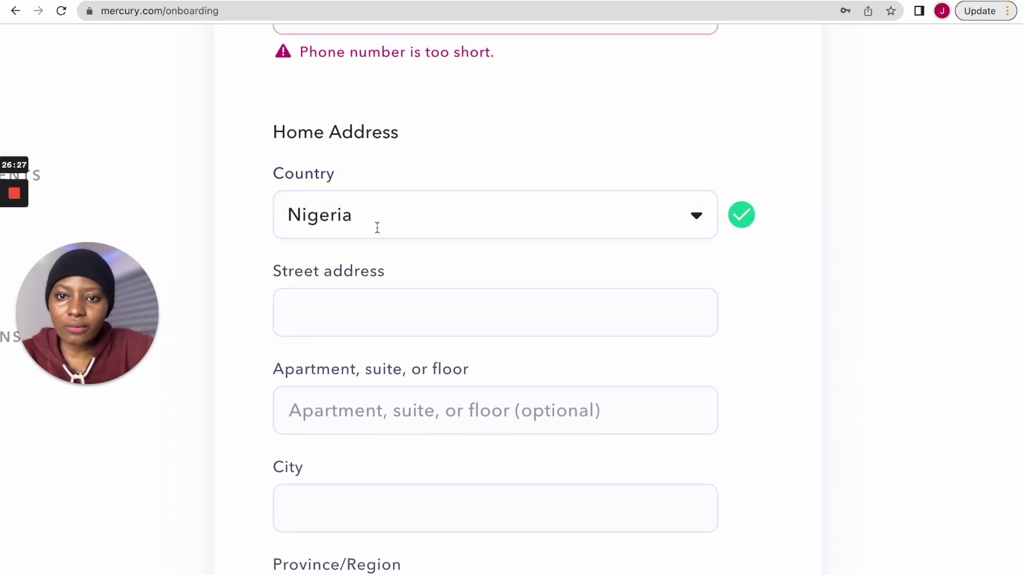
scroll(414, 249, down, 1)
click(402, 278)
scroll(373, 384, down, 2)
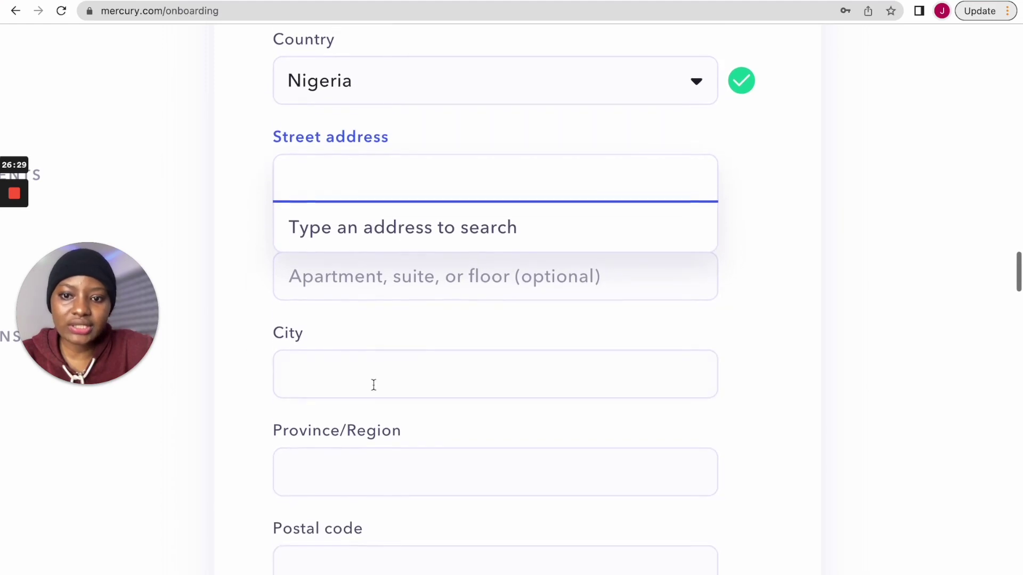
click(398, 313)
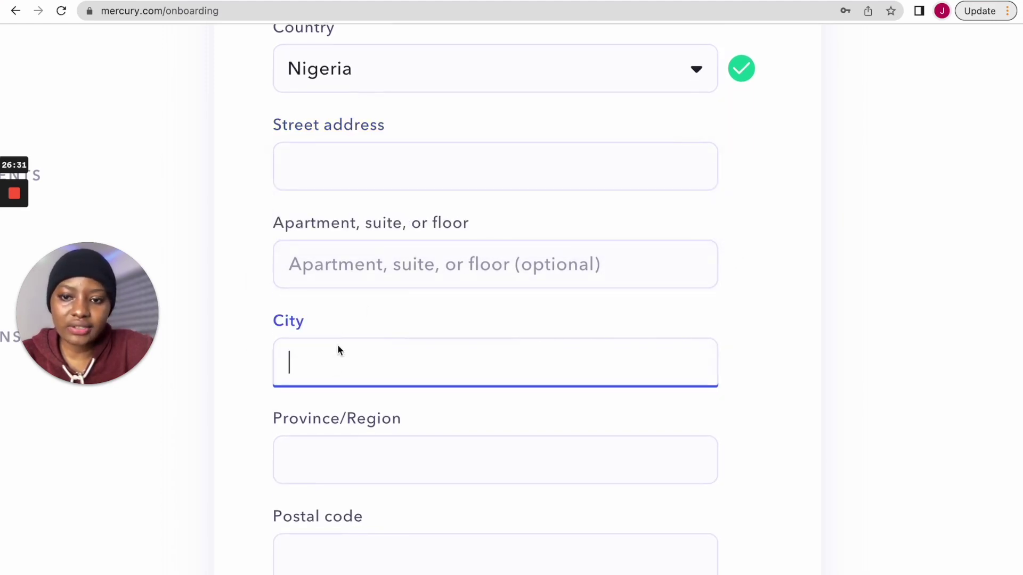
scroll(338, 362, down, 2)
scroll(347, 373, down, 1)
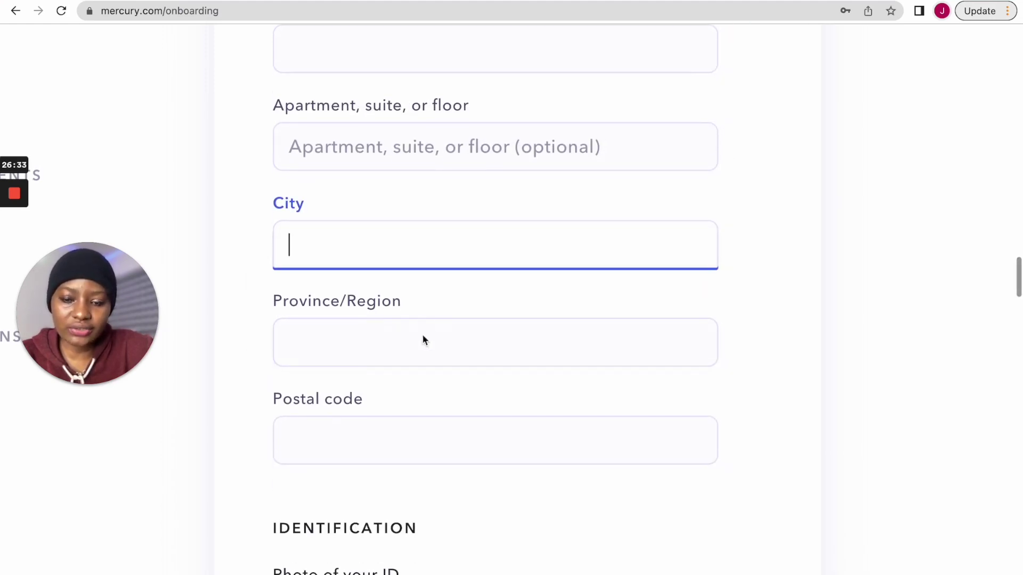
scroll(365, 453, down, 6)
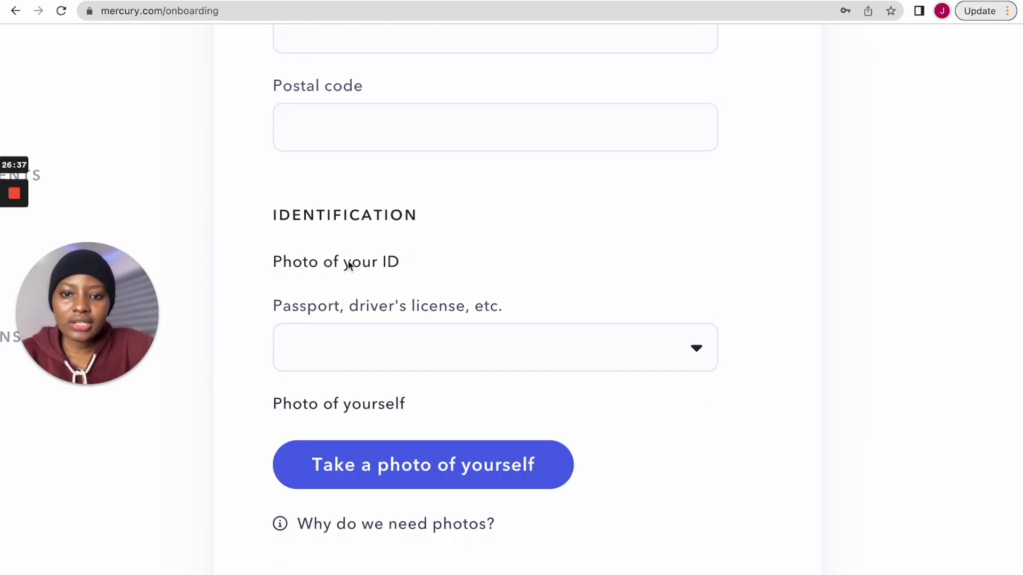
- Choose Passport as the owner's ID document type
click(541, 333)
scroll(539, 336, down, 2)
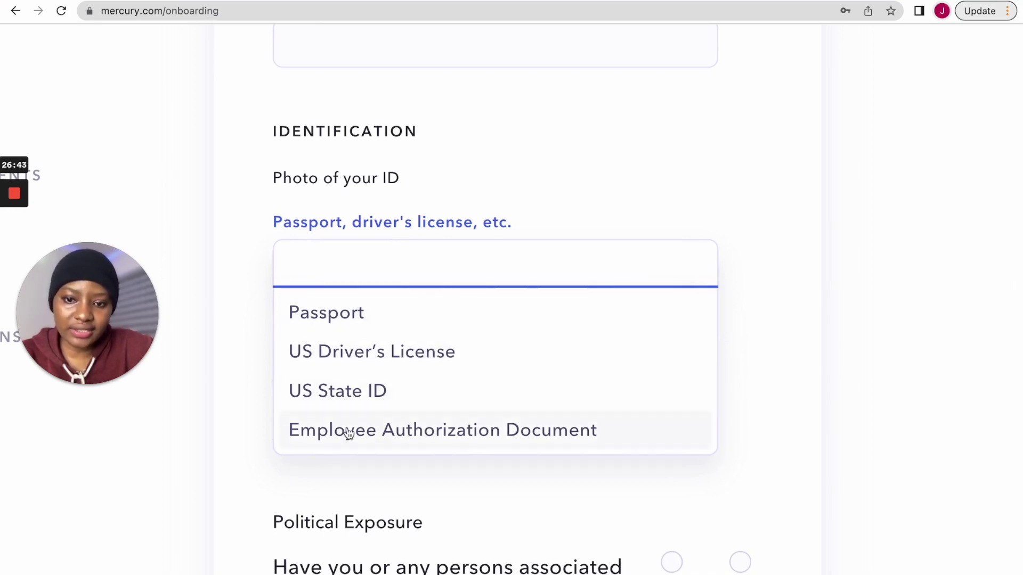
click(492, 187)
click(372, 264)
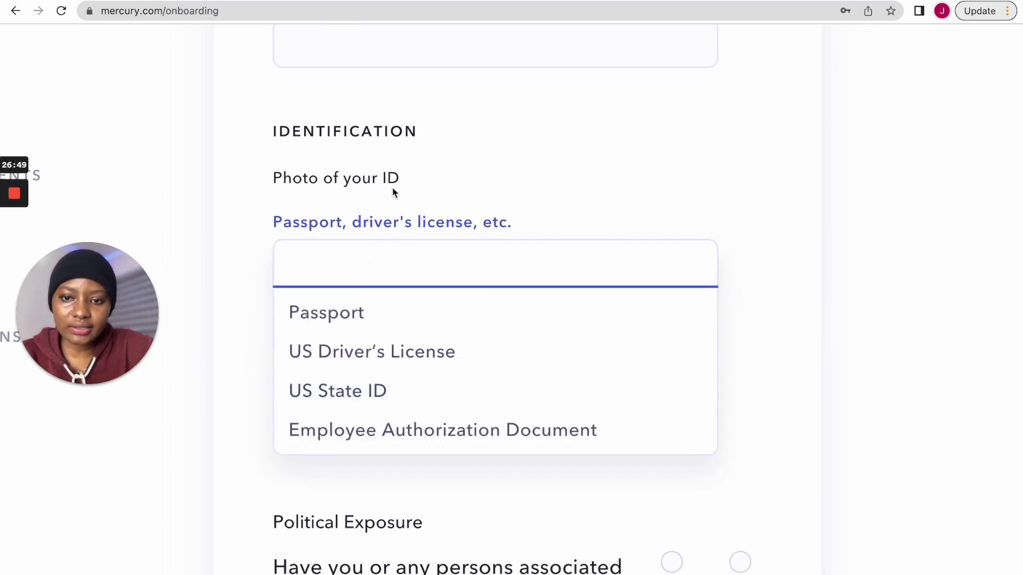
click(333, 318)
scroll(471, 301, up, 2)
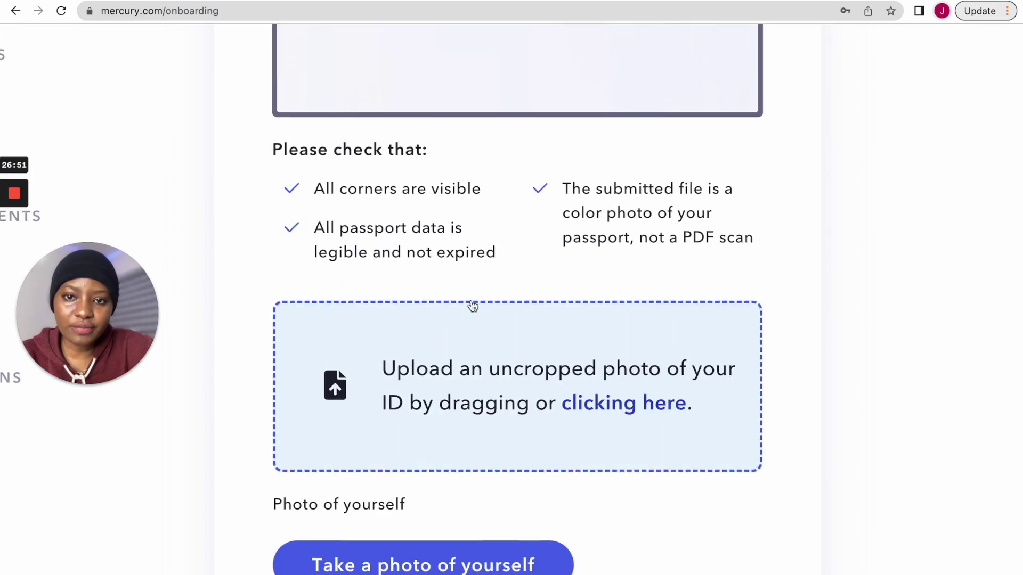
scroll(472, 302, down, 3)
scroll(471, 302, up, 2)
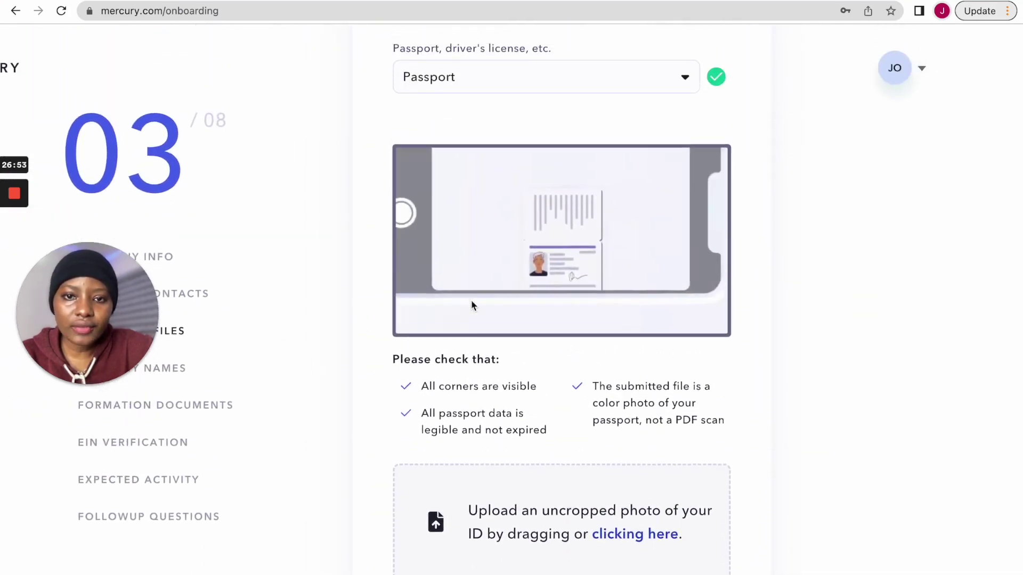
- Try US Driver's License, then reselect Passport and review the requested ID and owner photos
click(450, 100)
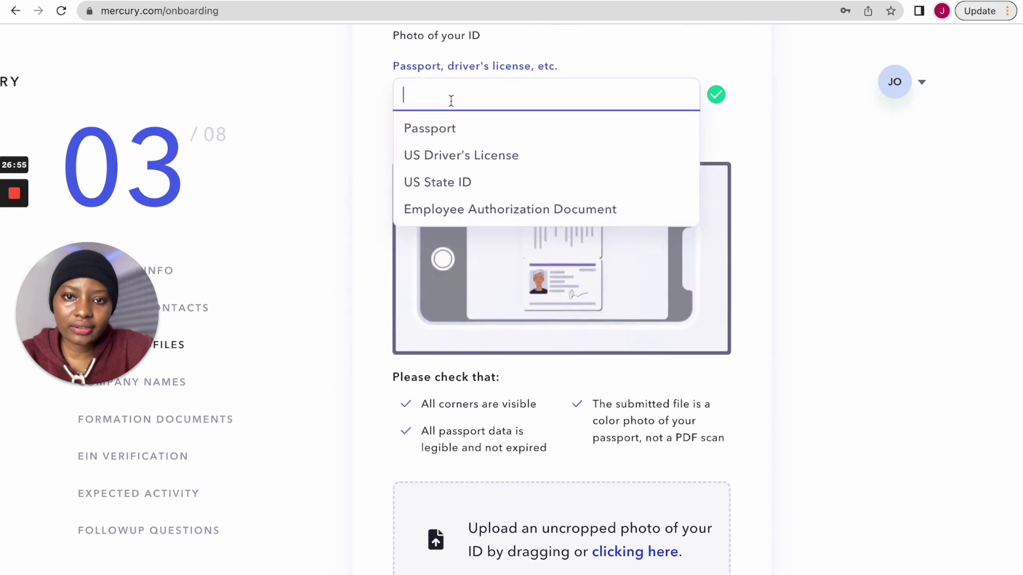
click(461, 158)
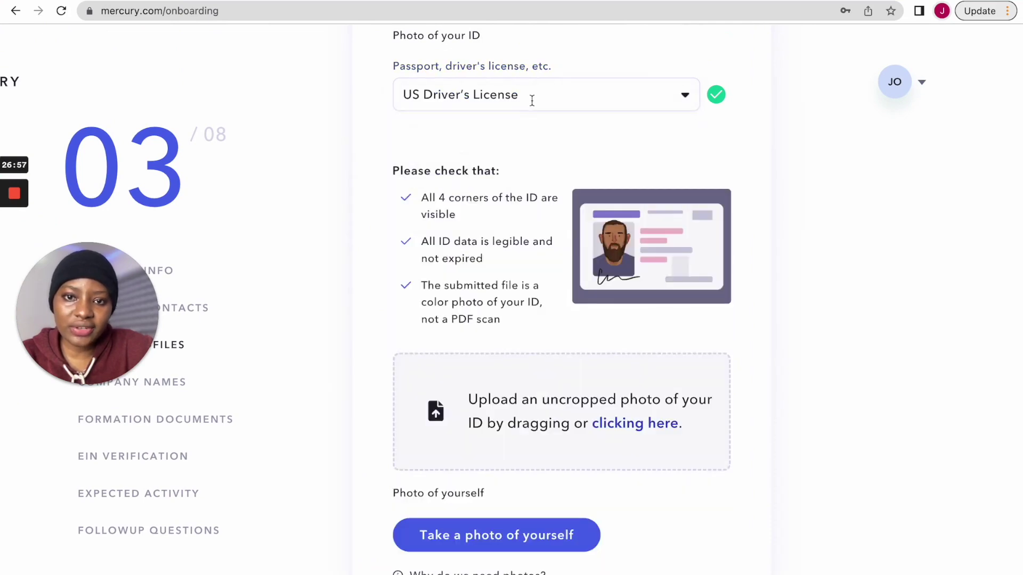
scroll(458, 170, up, 1)
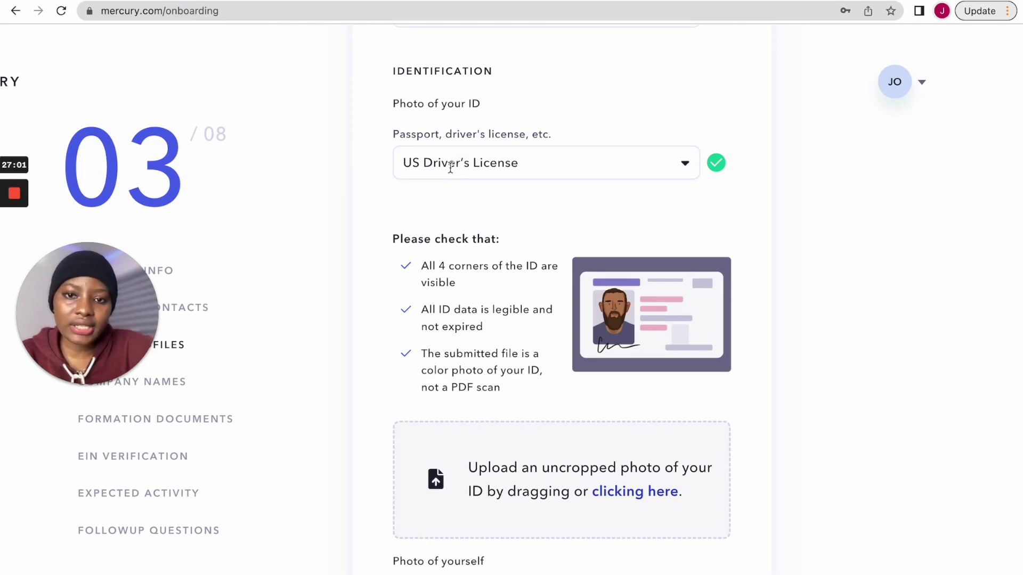
click(451, 167)
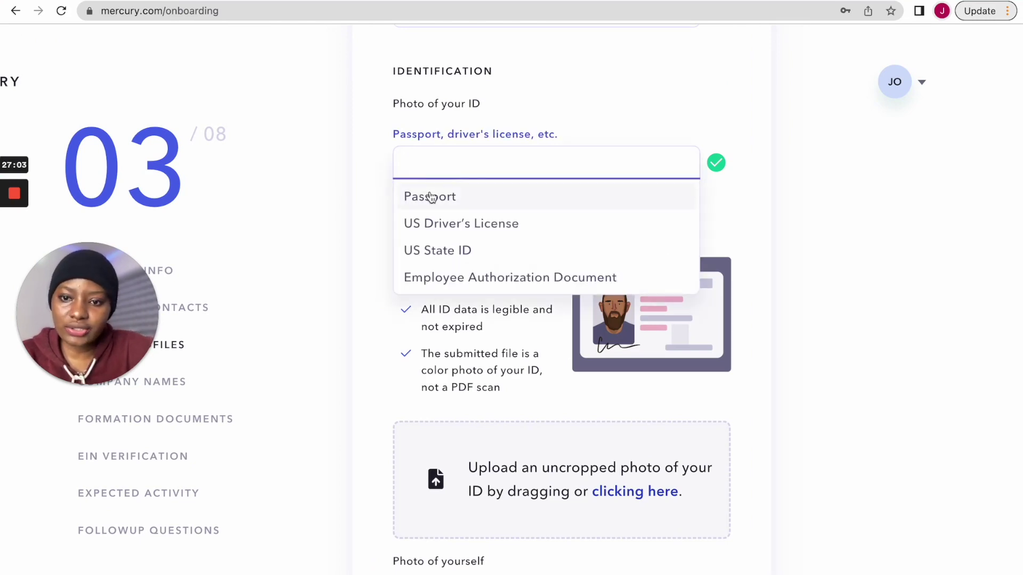
click(432, 197)
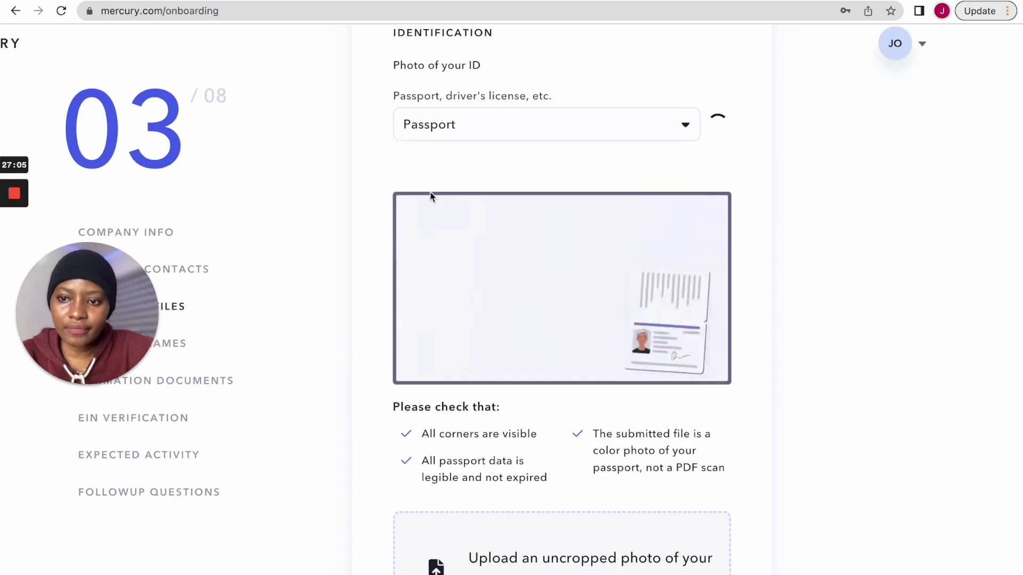
scroll(597, 163, down, 1)
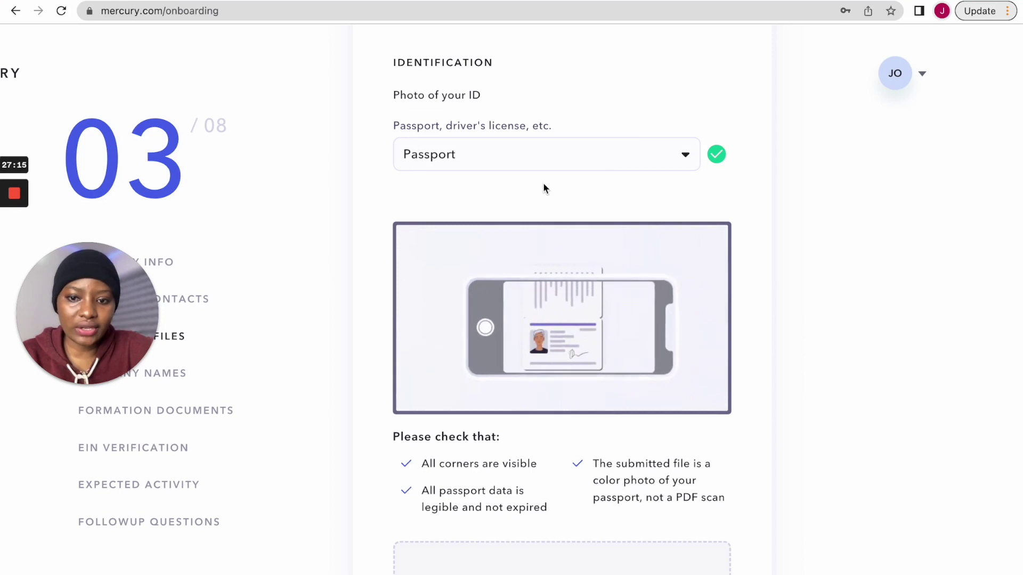
scroll(544, 184, down, 2)
scroll(543, 187, up, 2)
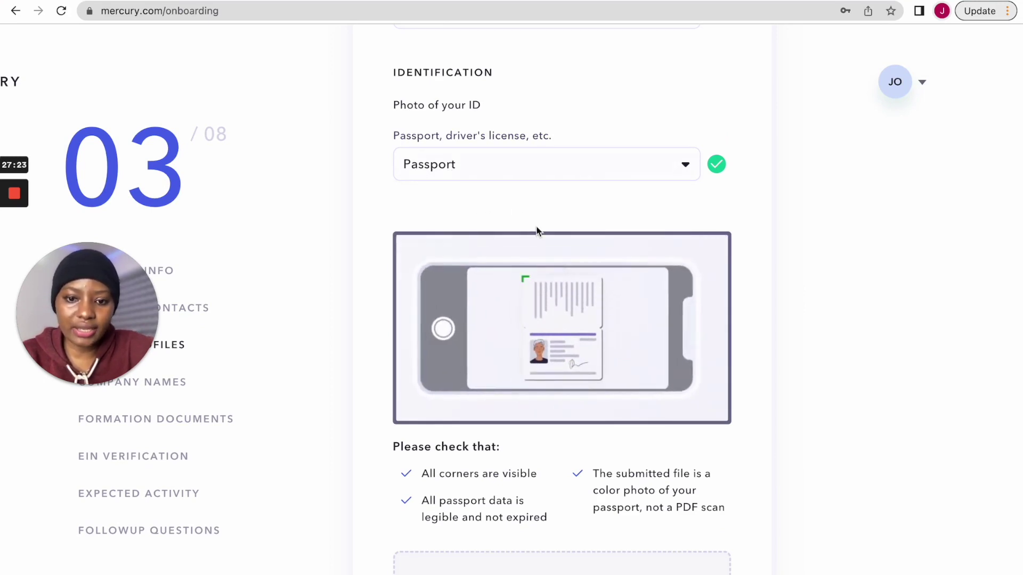
scroll(536, 229, down, 5)
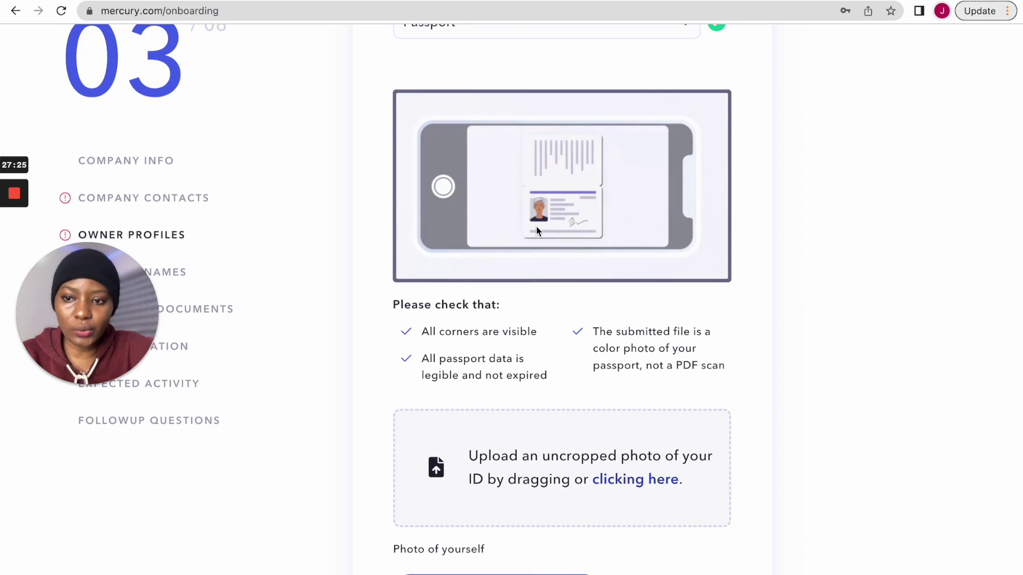
scroll(537, 230, up, 5)
scroll(535, 226, up, 3)
scroll(537, 226, down, 4)
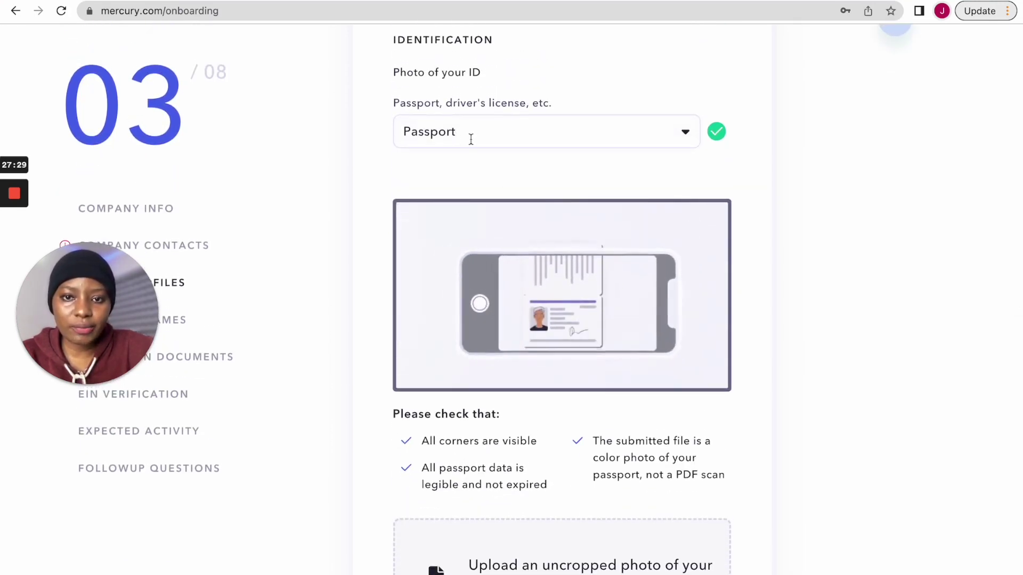
scroll(472, 138, up, 3)
scroll(472, 139, down, 10)
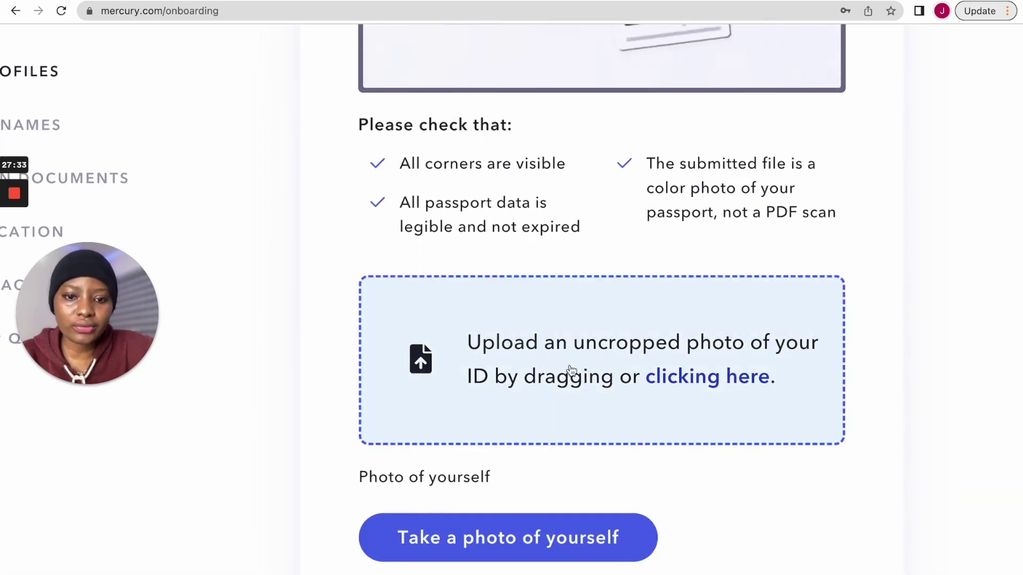
scroll(588, 374, down, 2)
scroll(591, 378, down, 2)
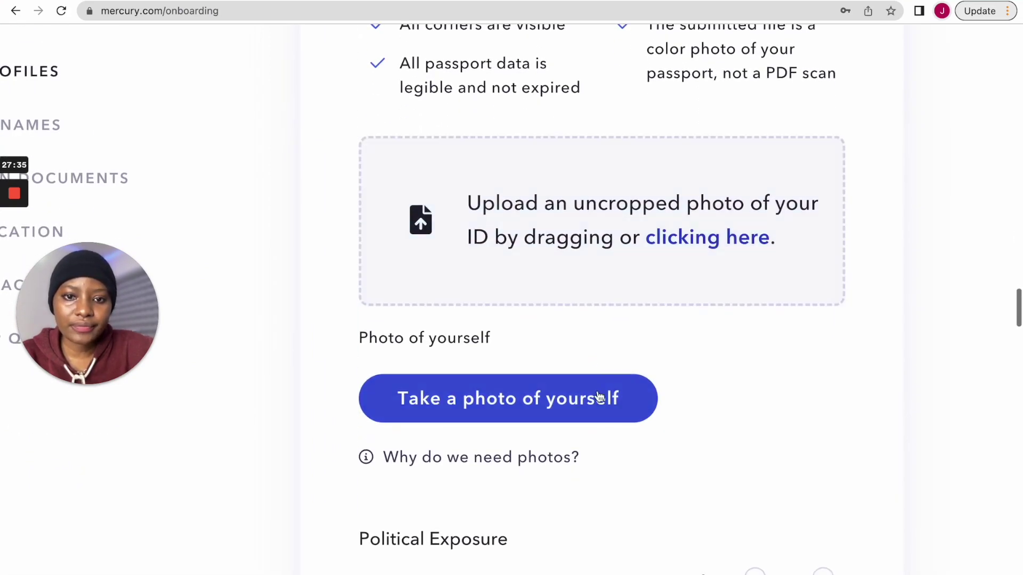
scroll(548, 458, down, 2)
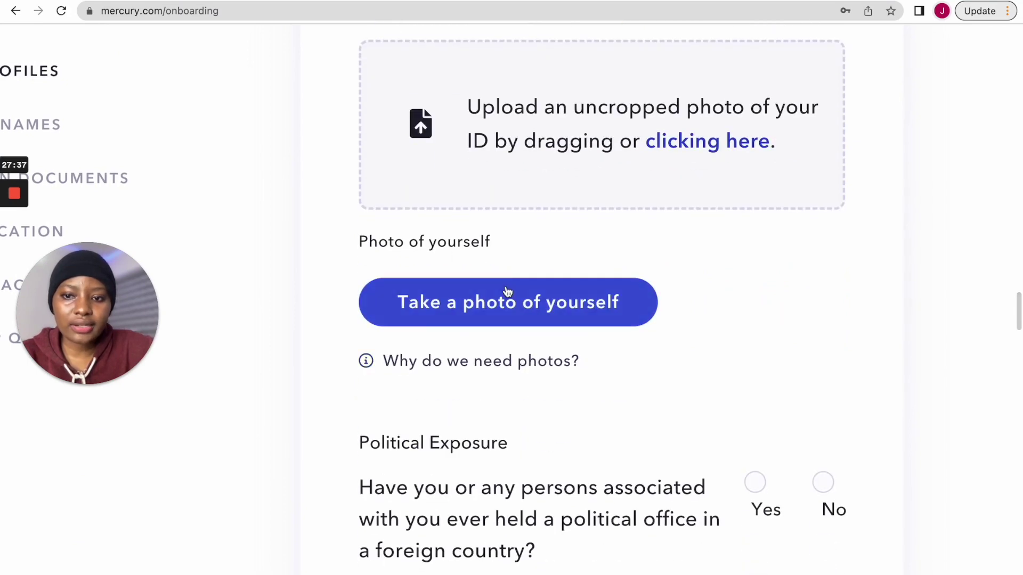
scroll(507, 291, up, 1)
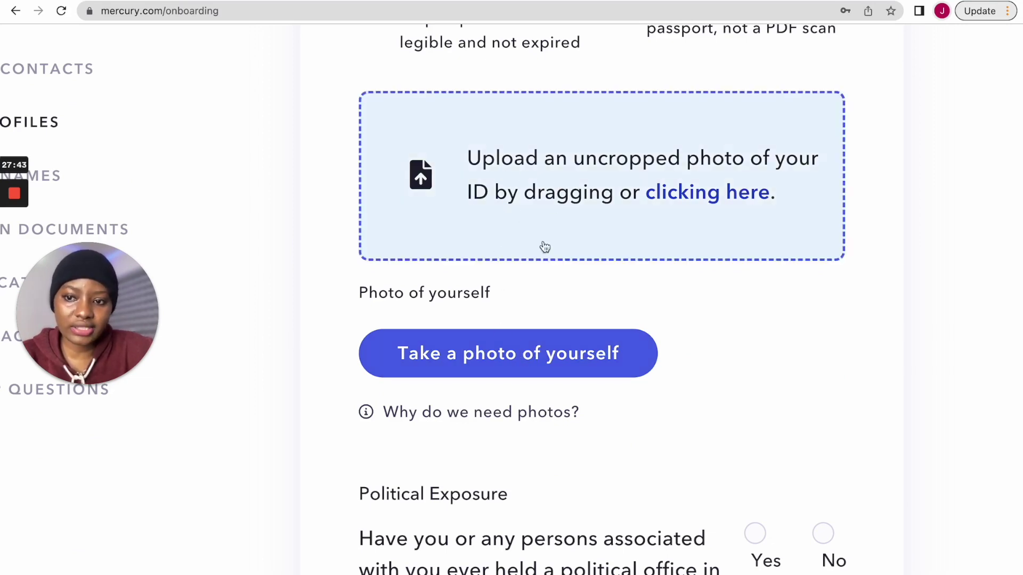
- Read why photos are needed, then allow the camera and use a webcam selfie as the owner photo
scroll(489, 373, down, 1)
click(367, 358)
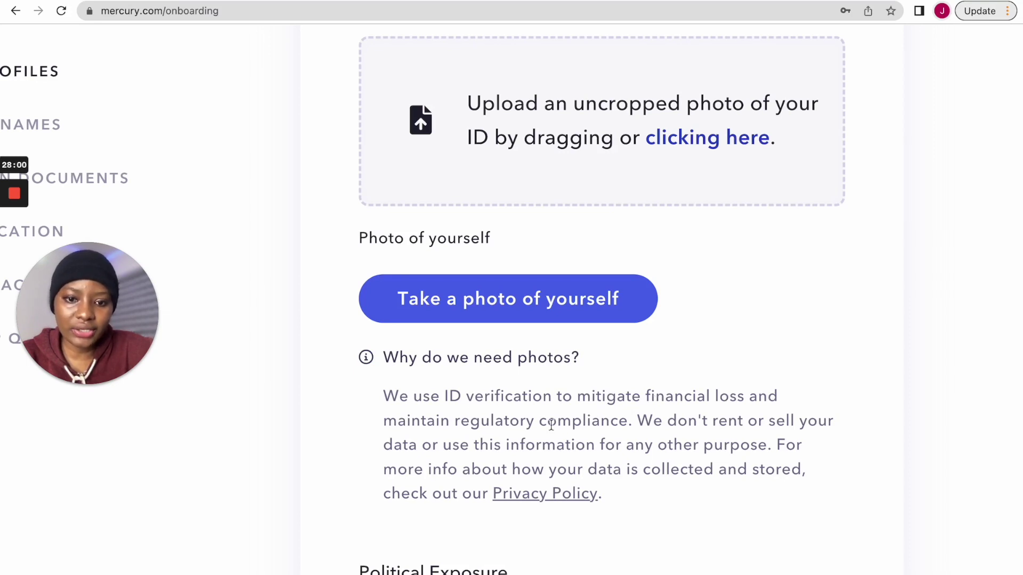
click(456, 302)
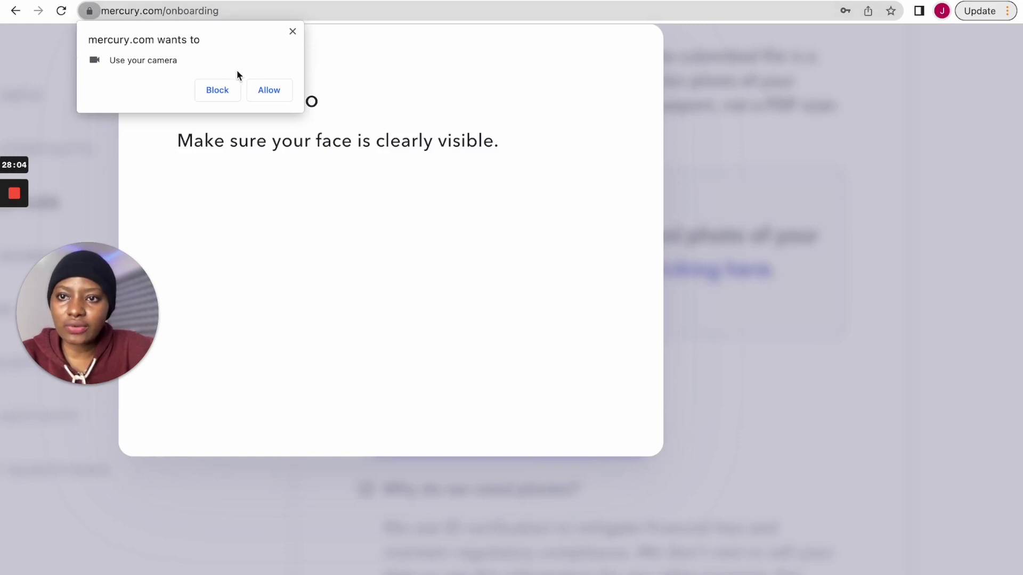
click(261, 93)
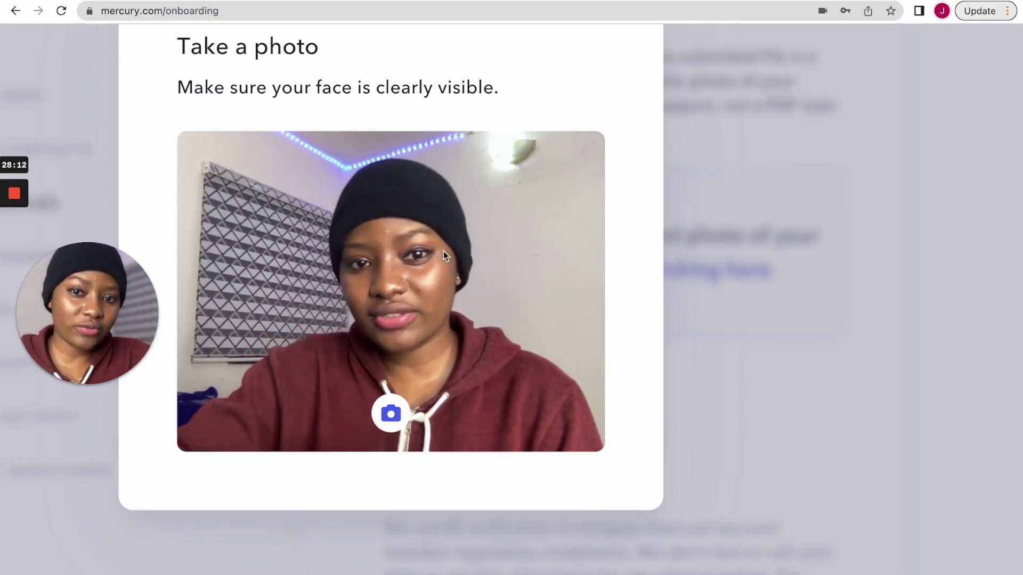
click(392, 417)
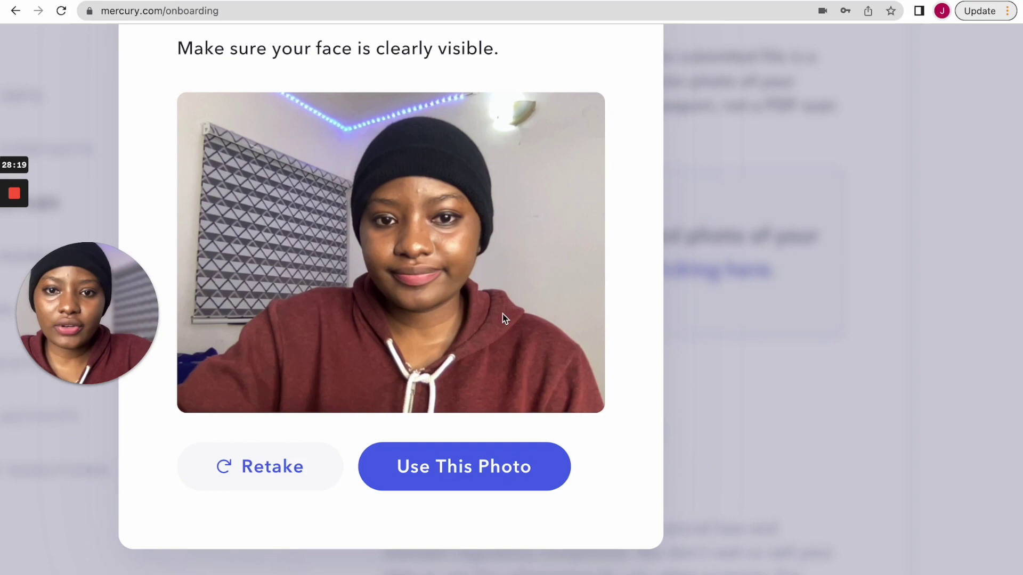
click(435, 469)
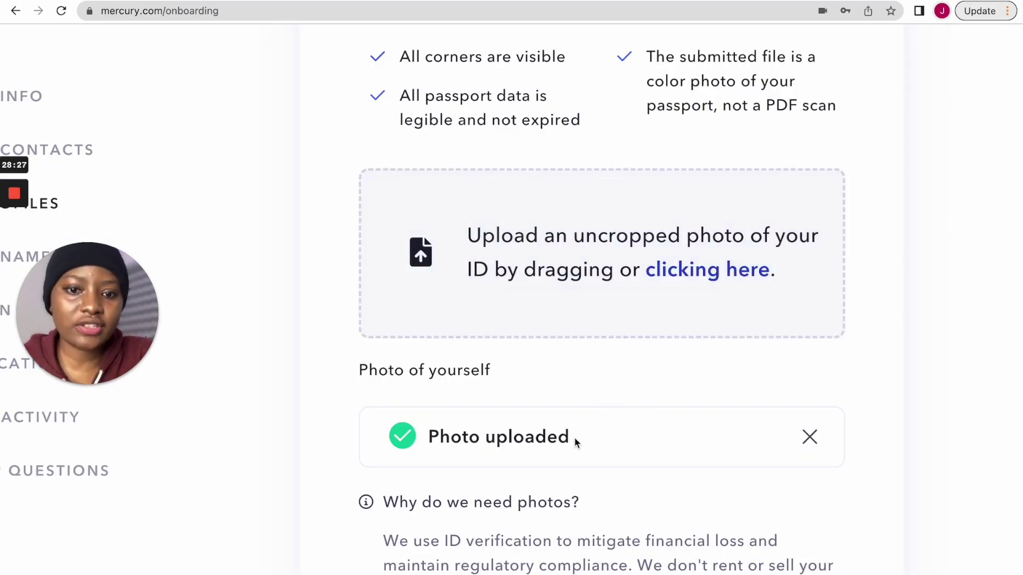
- Answer No to the Political Exposure question about holding foreign political office
scroll(577, 442, down, 3)
scroll(576, 442, down, 3)
scroll(575, 442, down, 3)
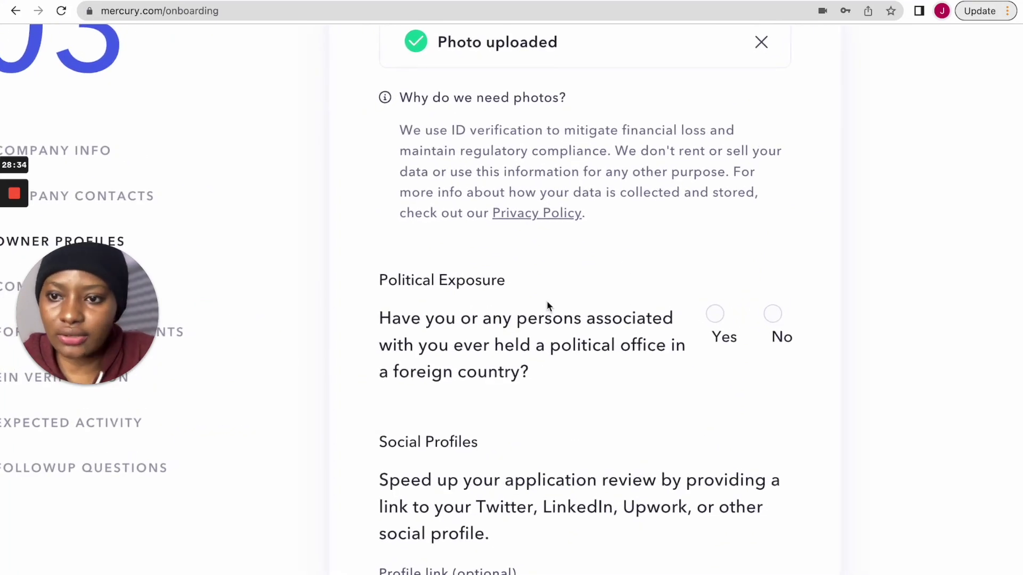
scroll(547, 300, down, 1)
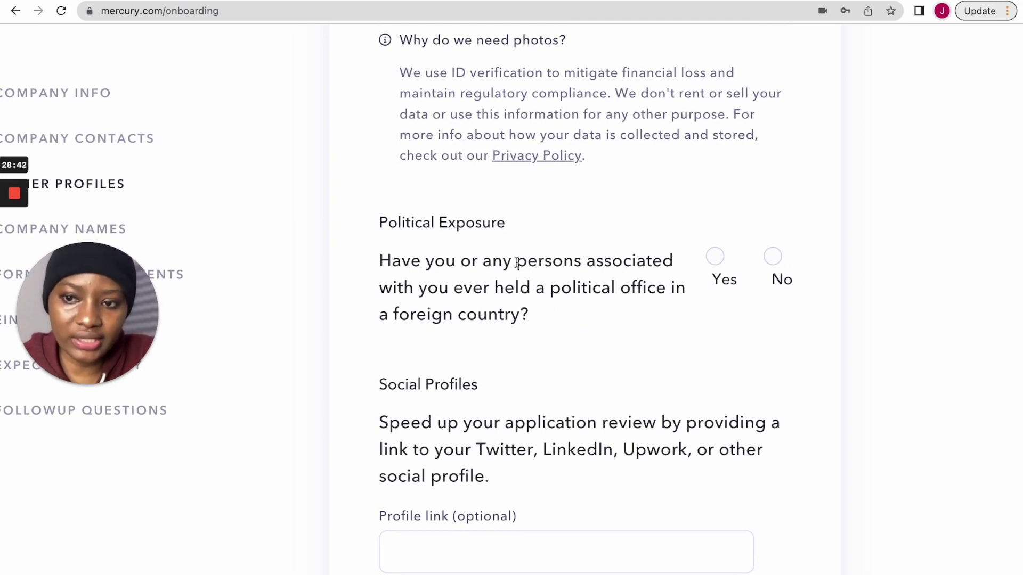
click(772, 256)
- Leave the optional social Profile link field empty
scroll(548, 343, down, 2)
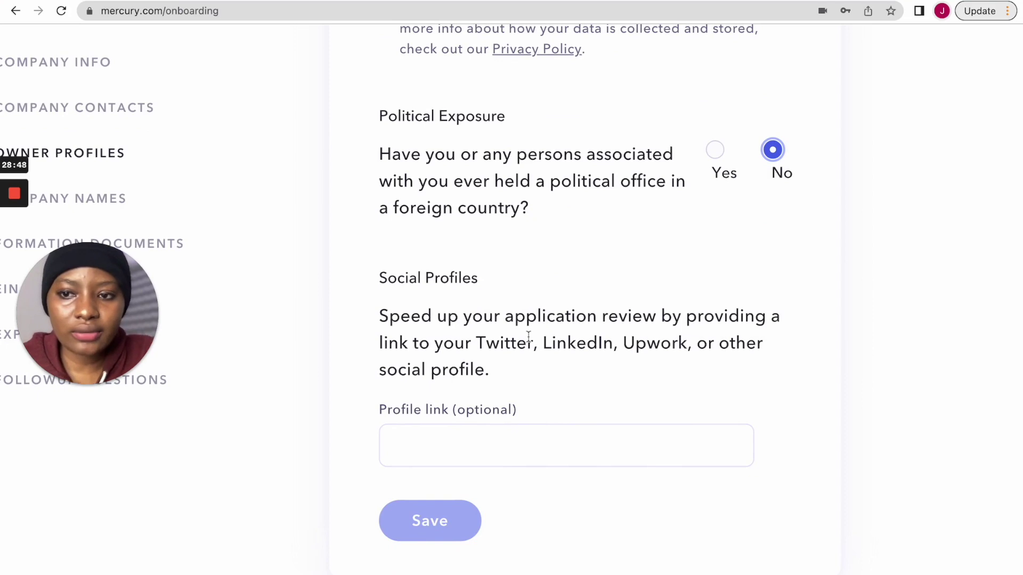
click(515, 447)
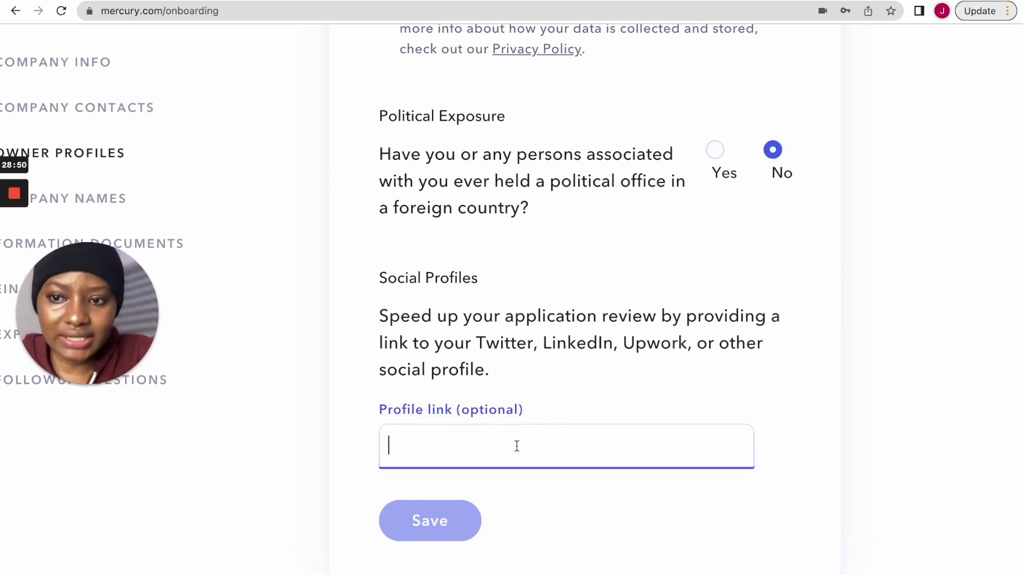
click(548, 391)
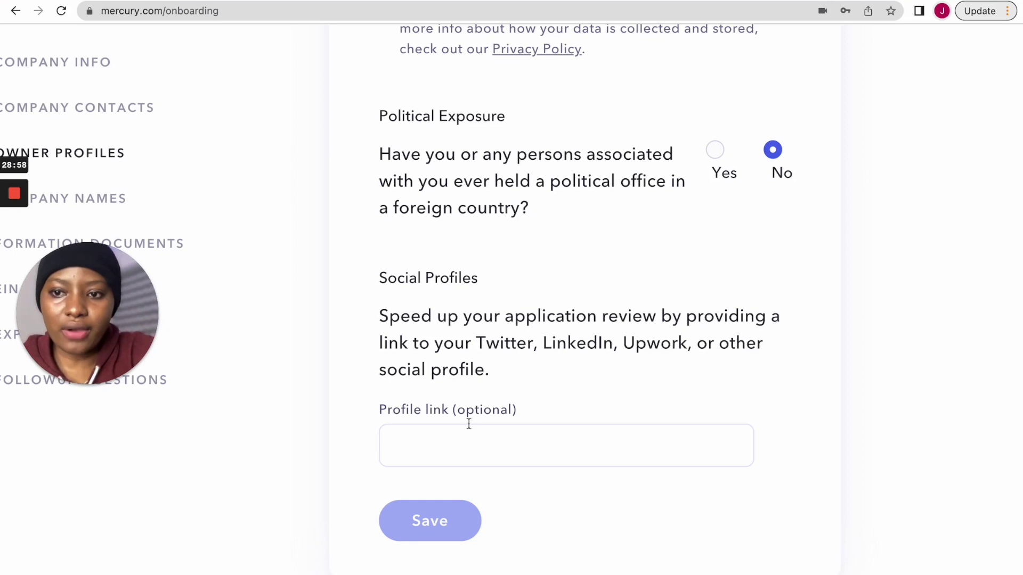
mouse_move(57, 385)
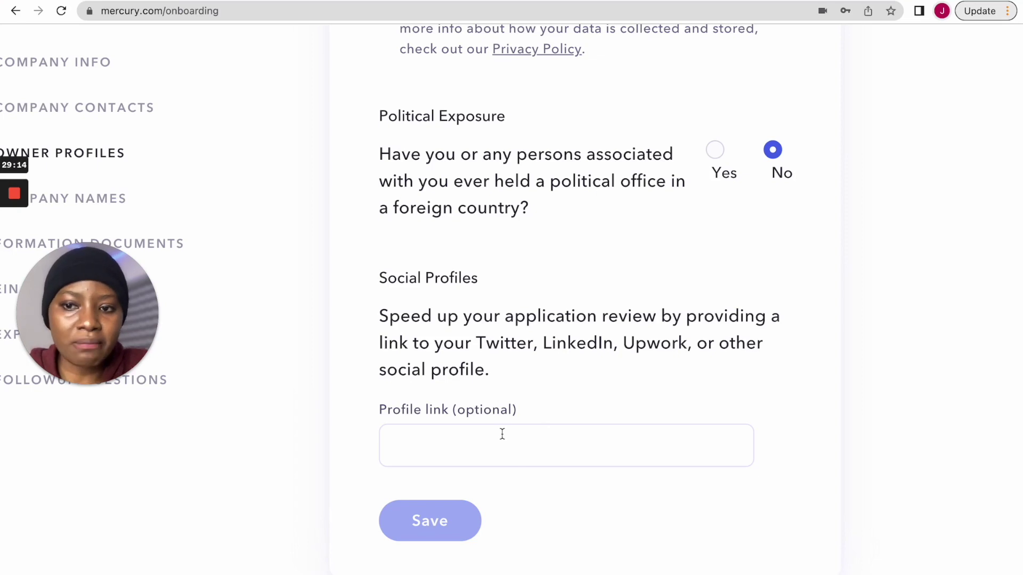
scroll(468, 305, up, 20)
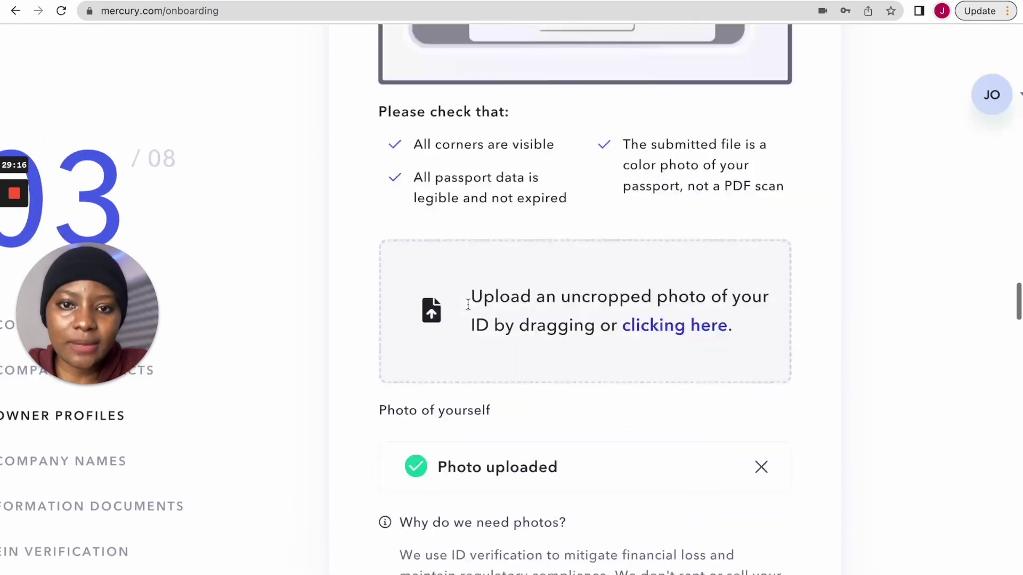
scroll(468, 304, up, 15)
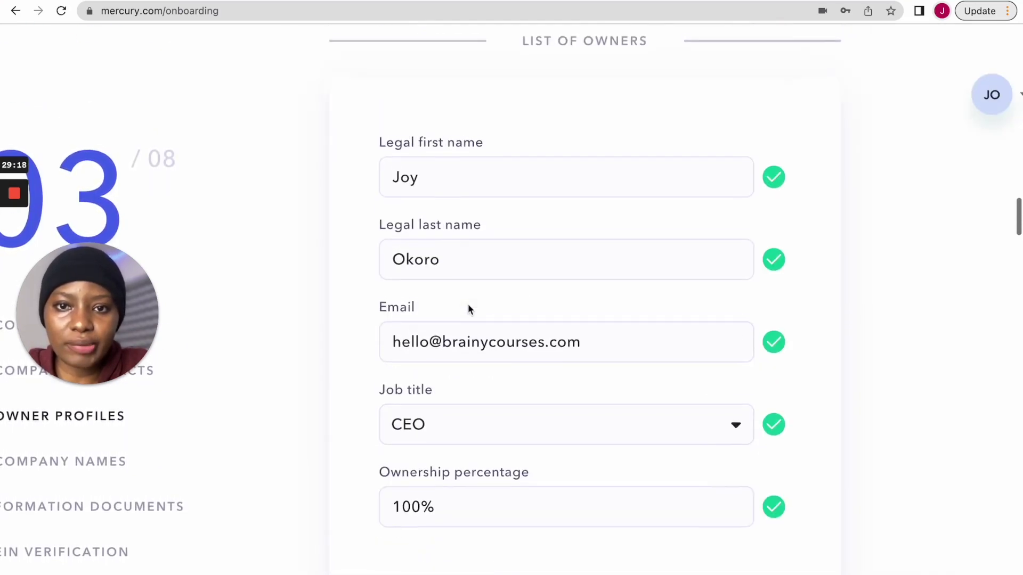
scroll(447, 118, up, 1)
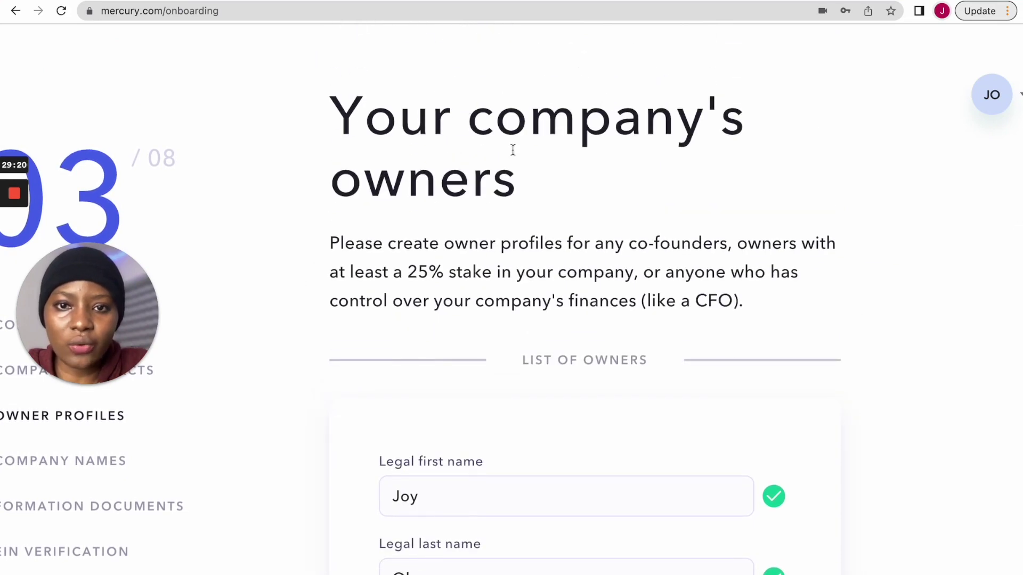
scroll(524, 232, down, 3)
scroll(525, 232, up, 3)
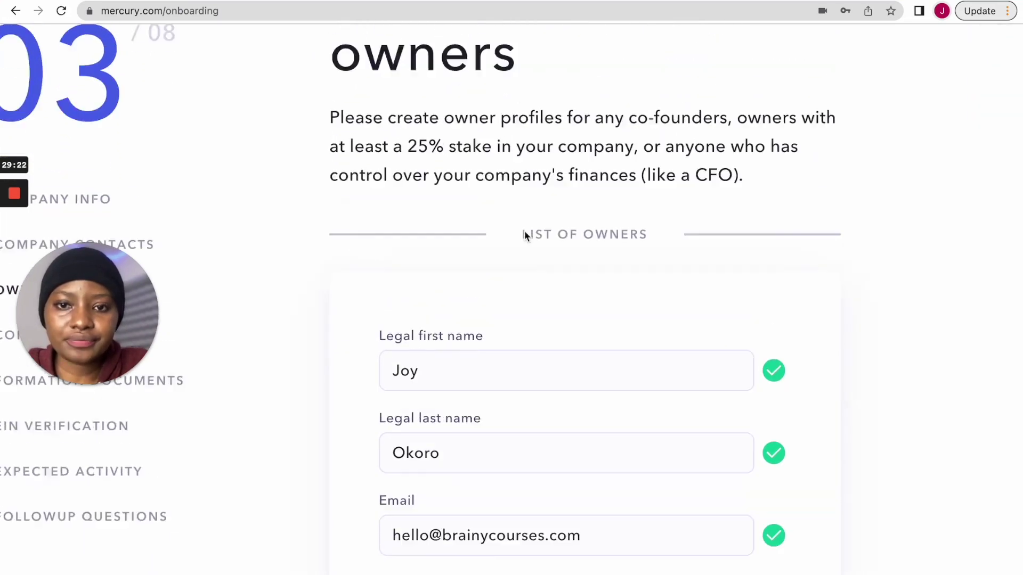
scroll(372, 286, down, 8)
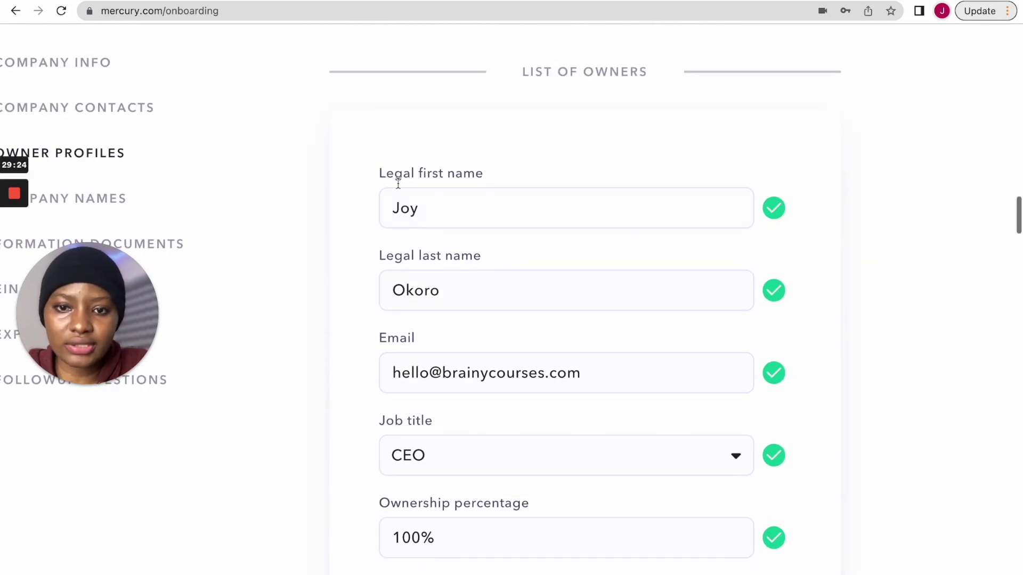
scroll(435, 297, down, 20)
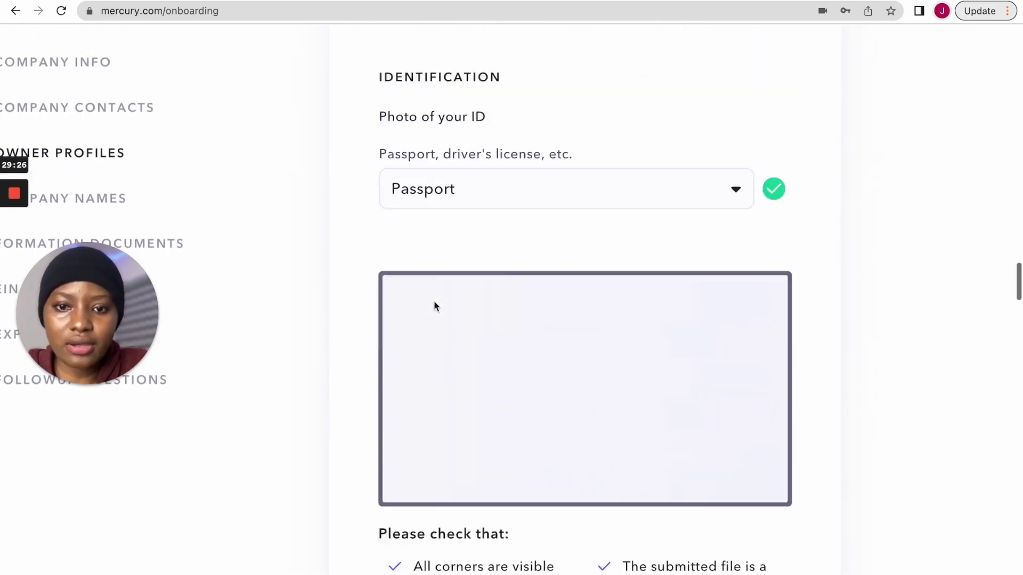
scroll(434, 301, down, 3)
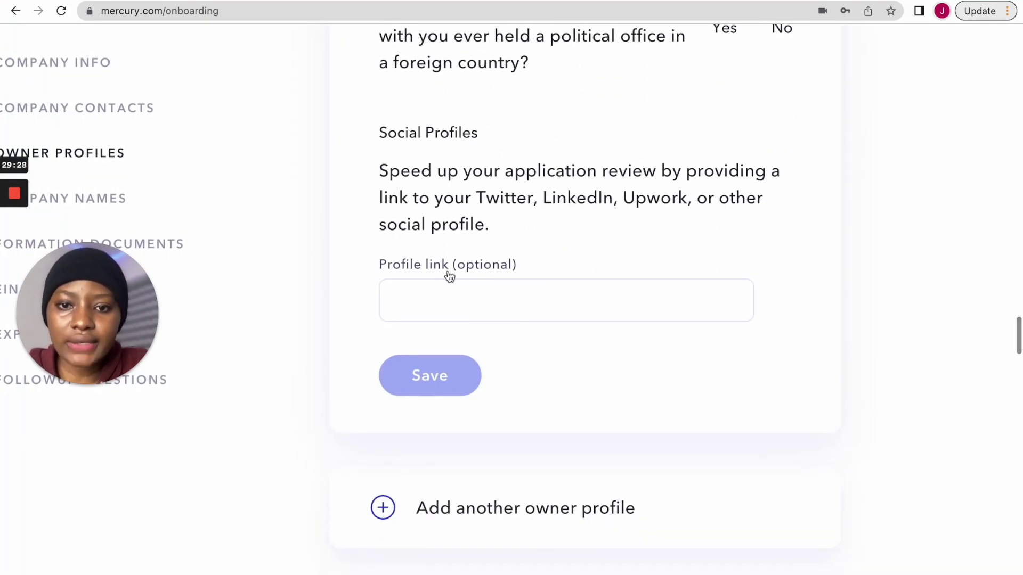
scroll(535, 382, down, 7)
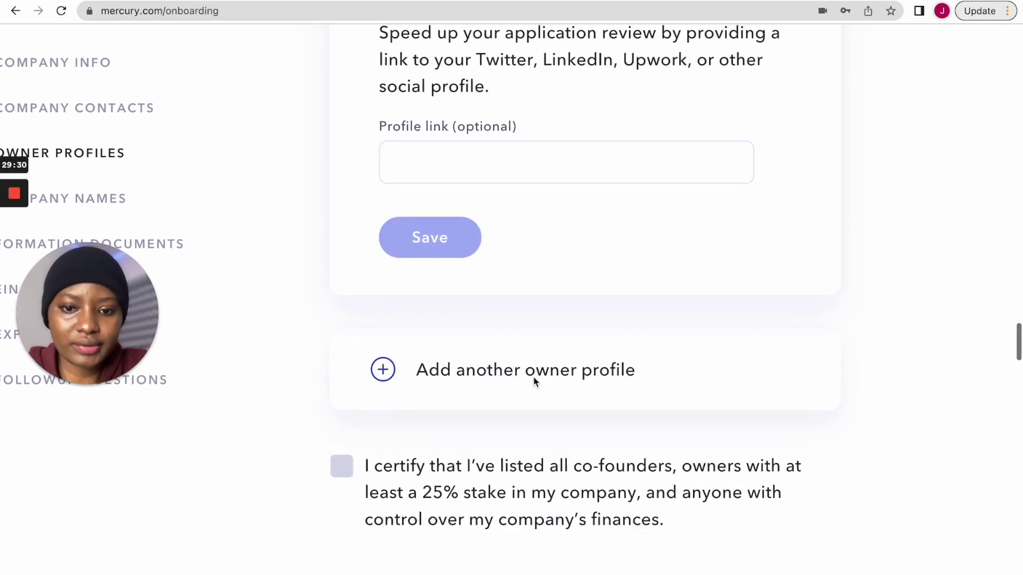
scroll(495, 250, up, 18)
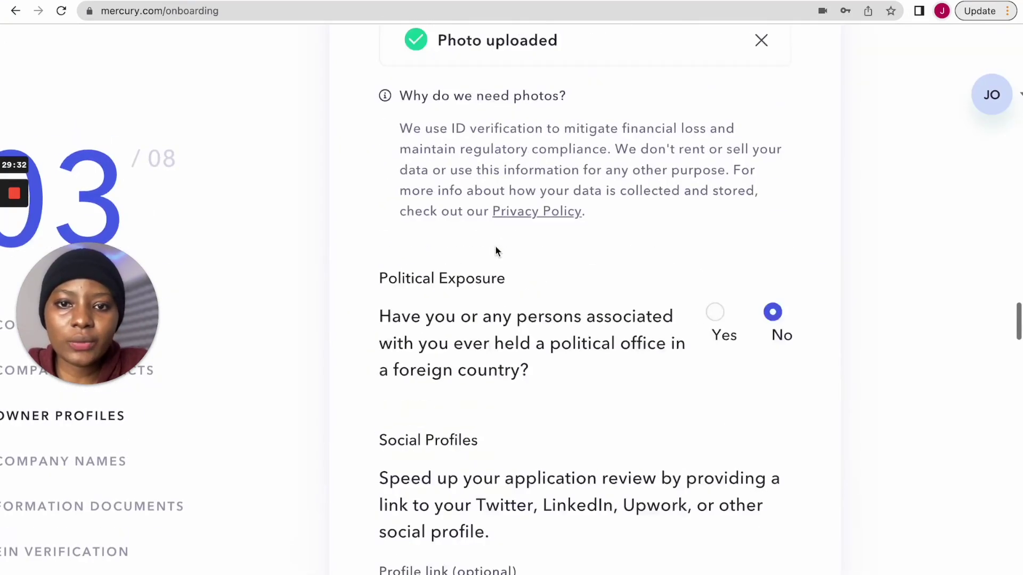
scroll(495, 250, down, 10)
scroll(480, 393, down, 3)
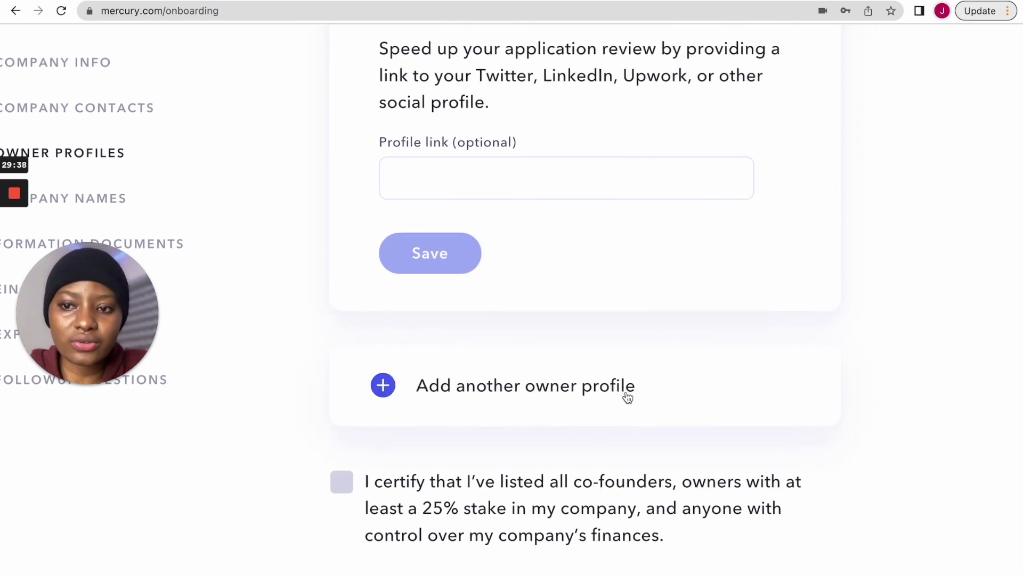
scroll(611, 222, up, 15)
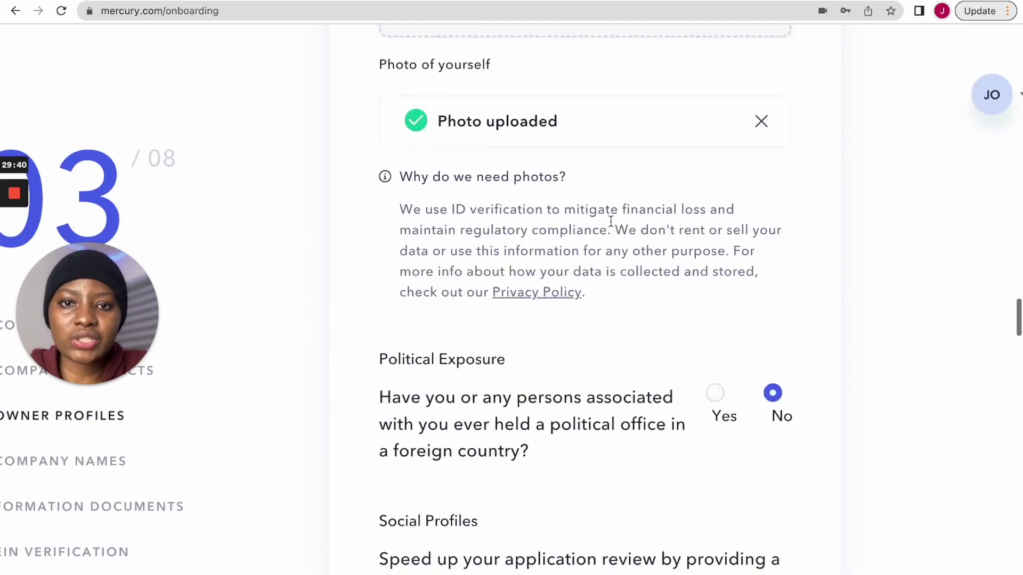
scroll(611, 221, up, 2)
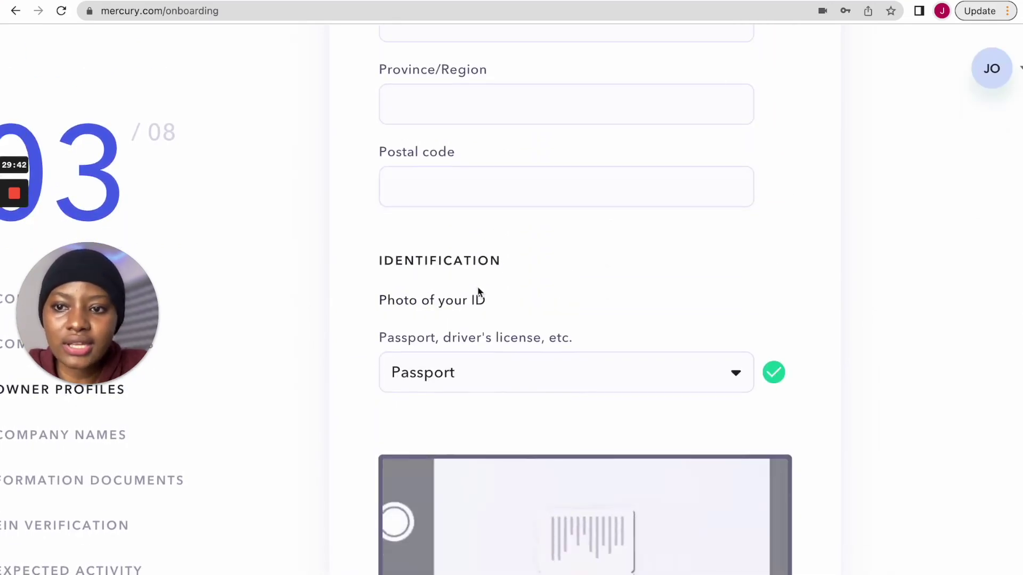
scroll(485, 322, down, 6)
scroll(492, 332, down, 15)
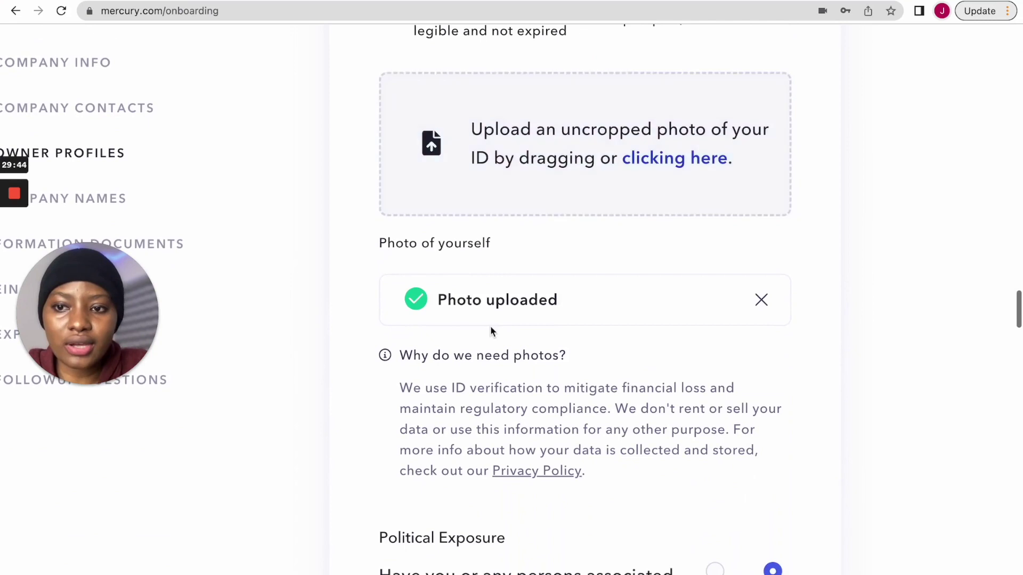
scroll(483, 364, down, 2)
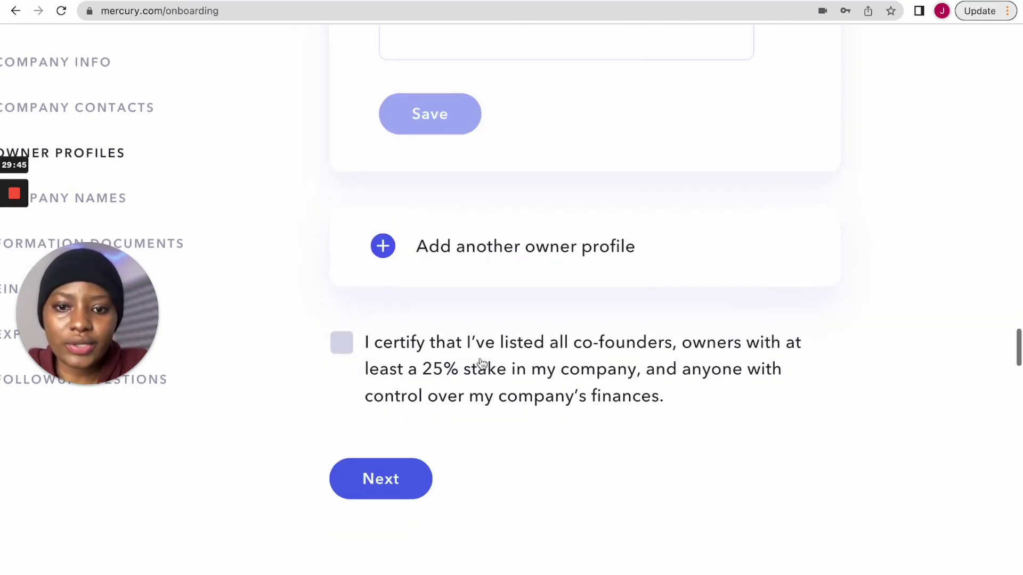
- Tick the certification that all co-founders and 25%+ owners are listed, then go to the next step
click(342, 344)
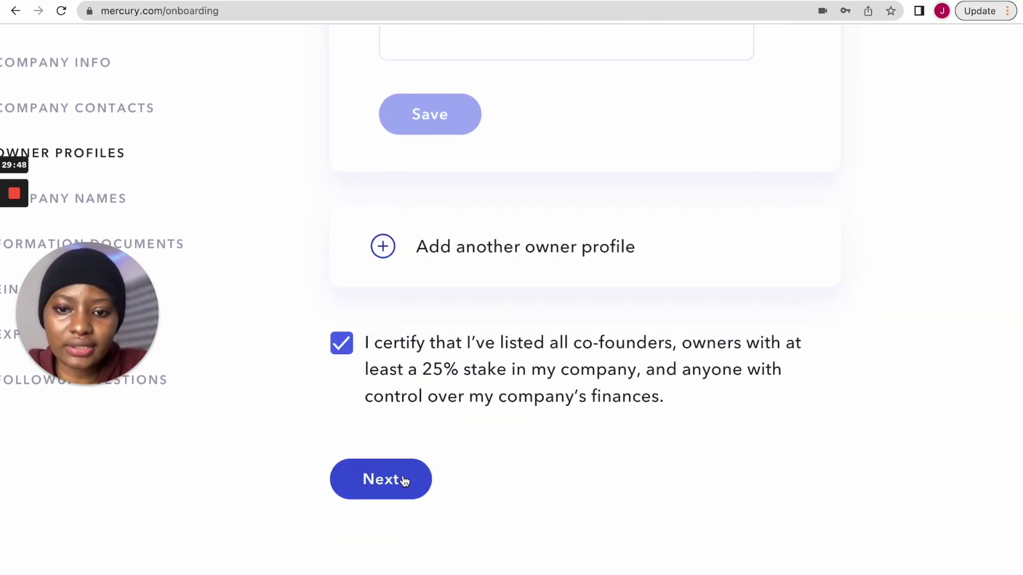
click(403, 480)
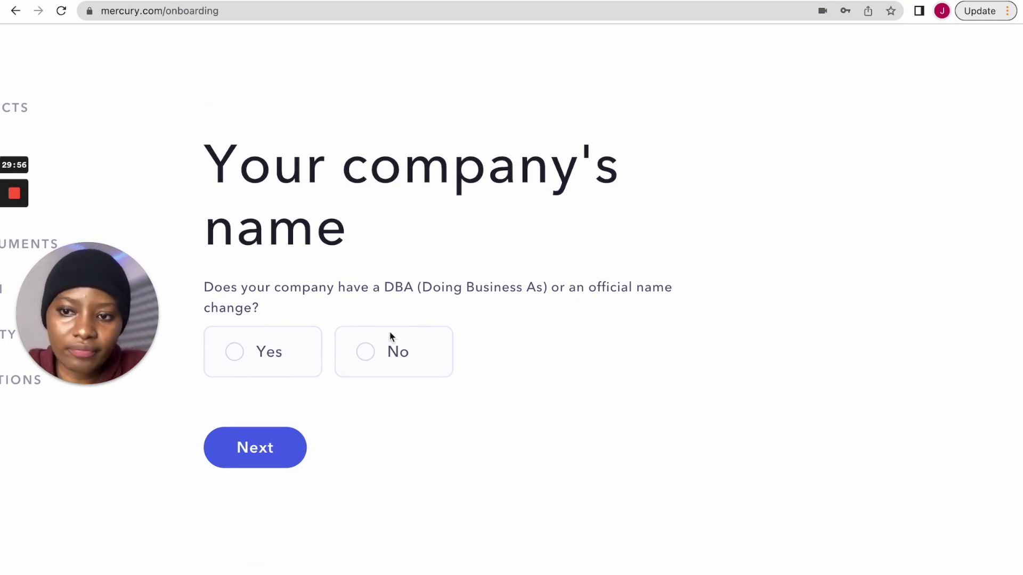
- Answer No to having a DBA or official name change and continue to formation docs
click(365, 352)
click(257, 461)
scroll(374, 374, down, 3)
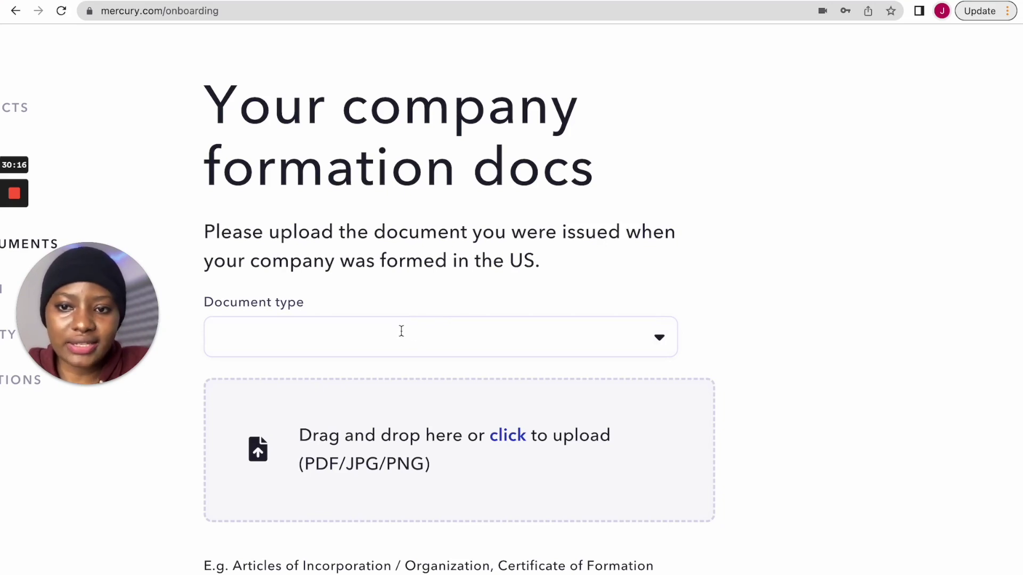
- Choose Articles of Organization in the Document type dropdown for the formation documents
click(651, 343)
scroll(634, 336, down, 3)
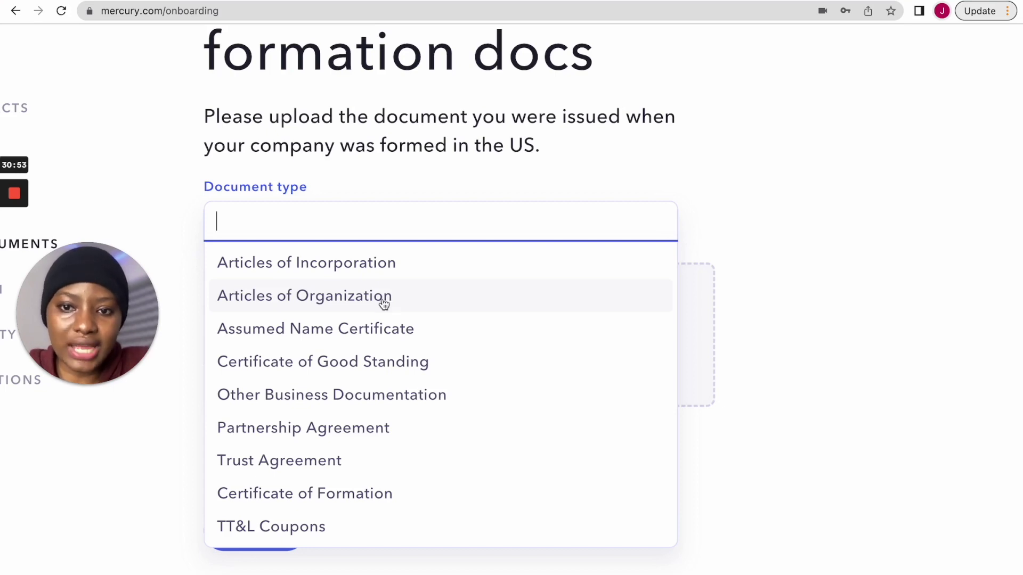
click(384, 302)
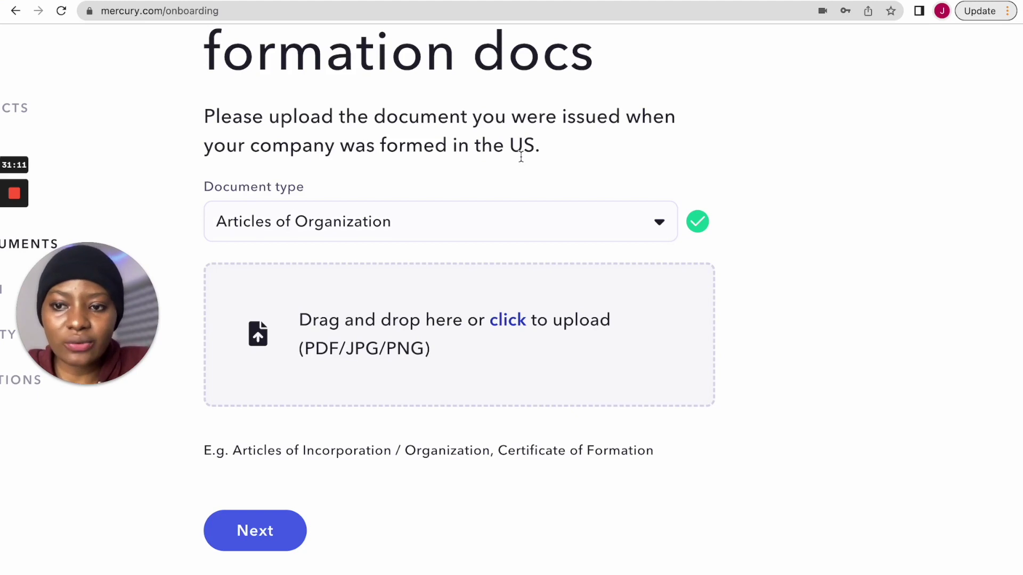
click(422, 208)
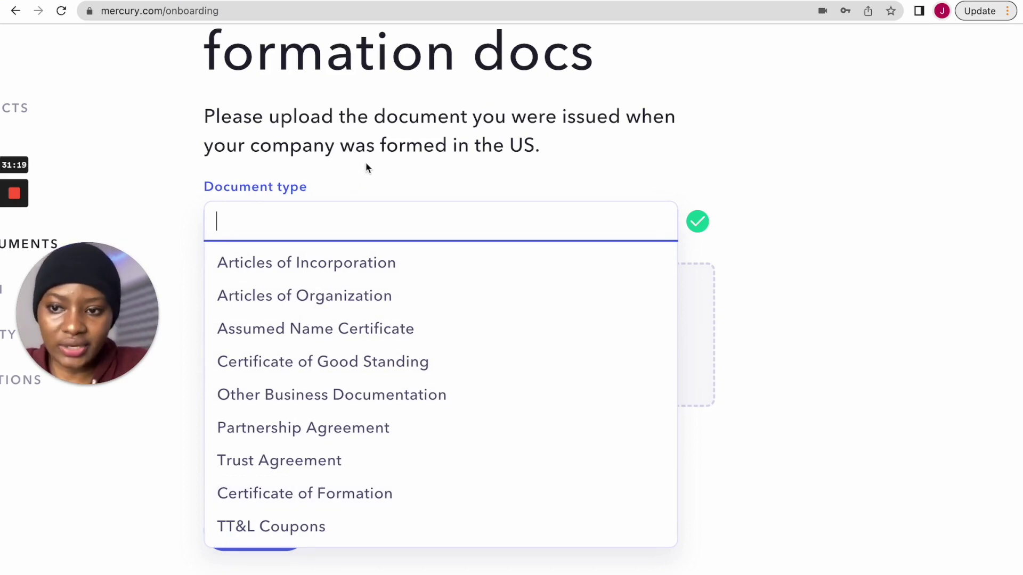
click(311, 299)
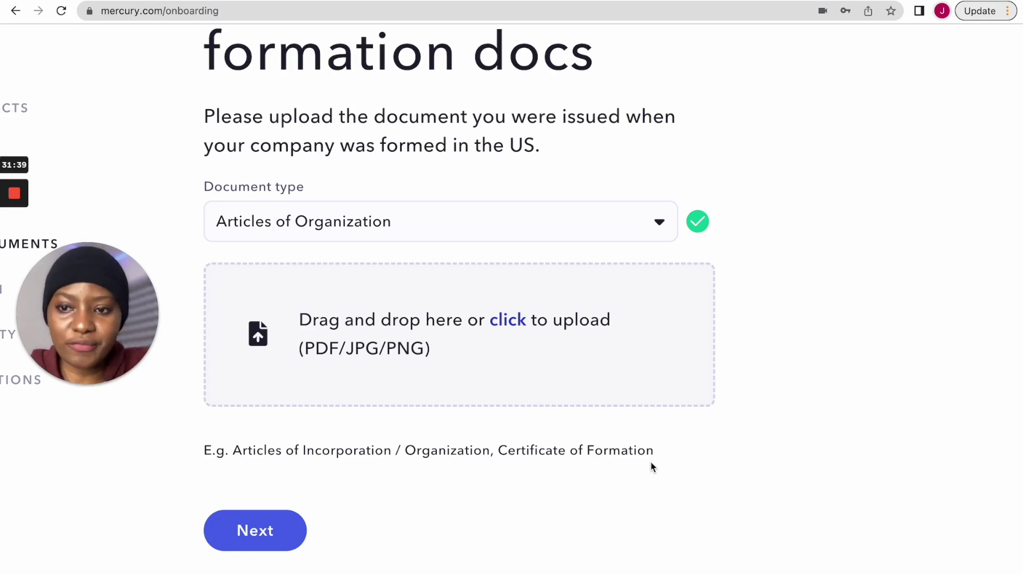
drag(651, 454, 235, 452)
click(418, 429)
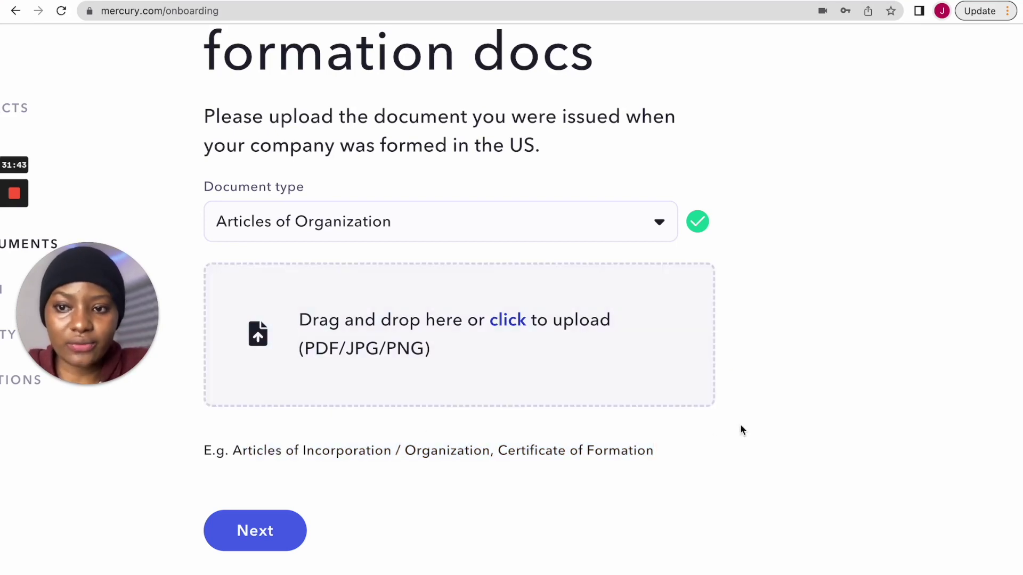
scroll(739, 430, down, 1)
- Go to the Your EIN step and review the accepted proofs, such as a returned SS-4
click(256, 502)
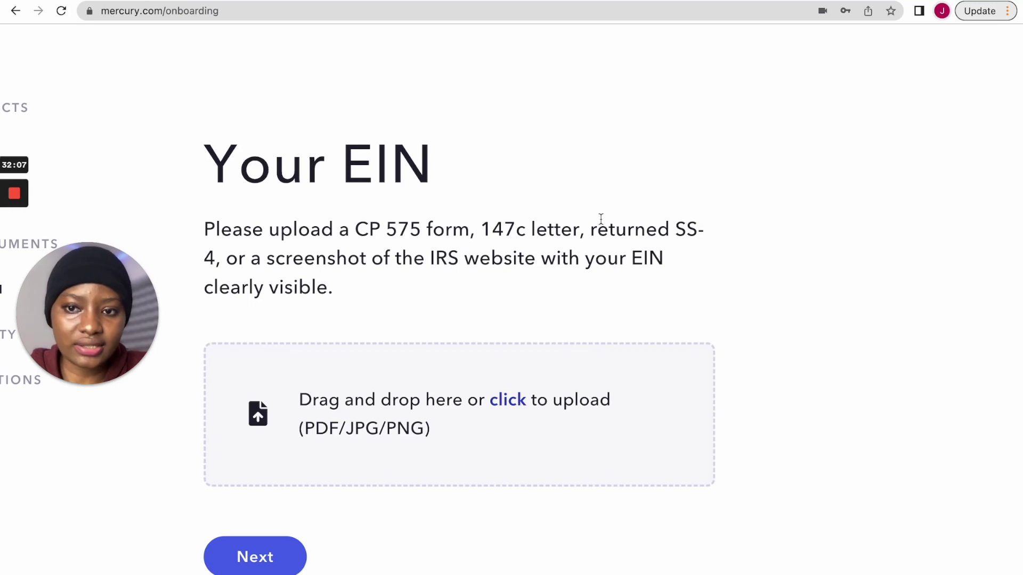
drag(676, 228, 212, 260)
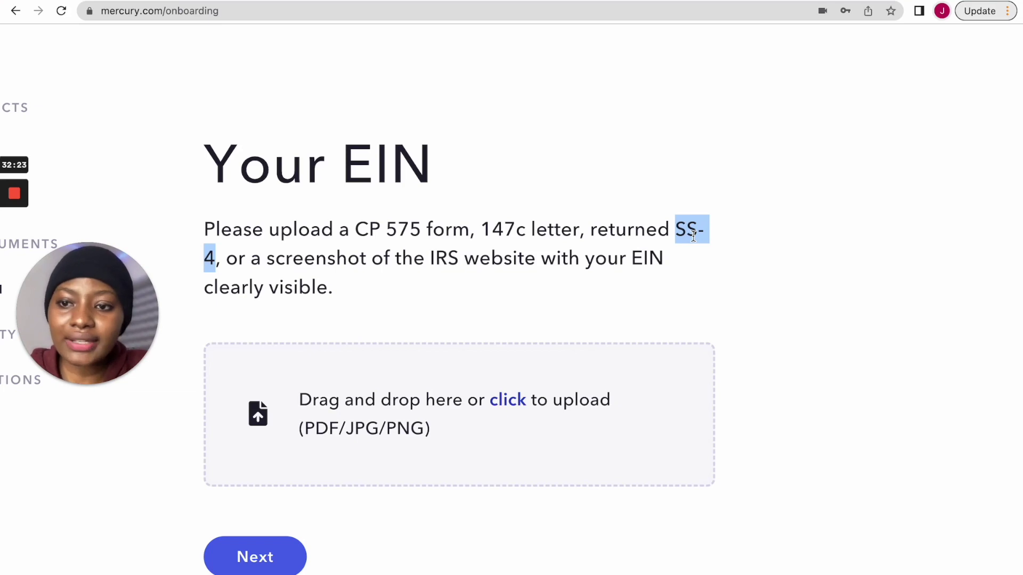
click(591, 233)
drag(591, 234, 705, 231)
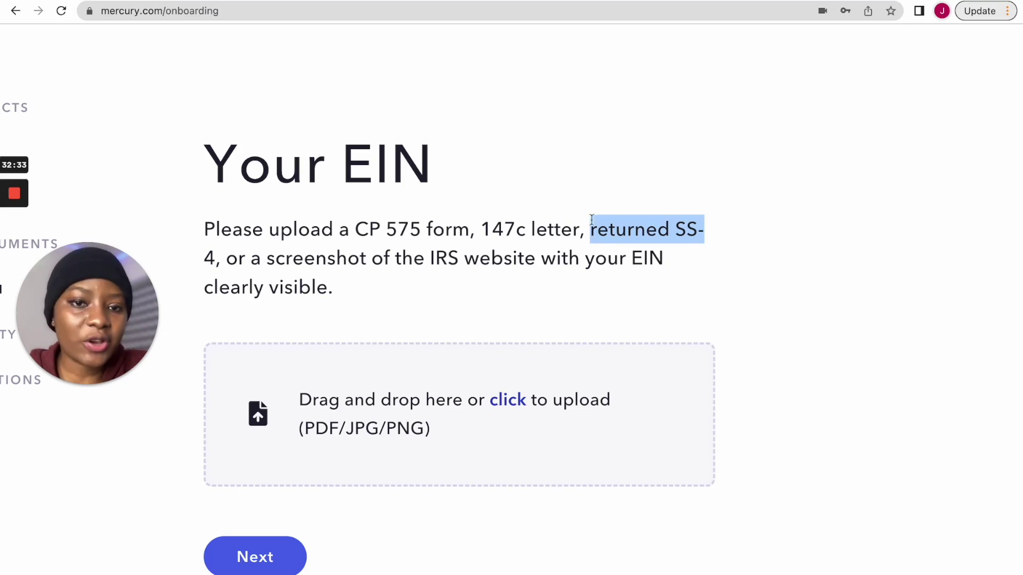
click(503, 294)
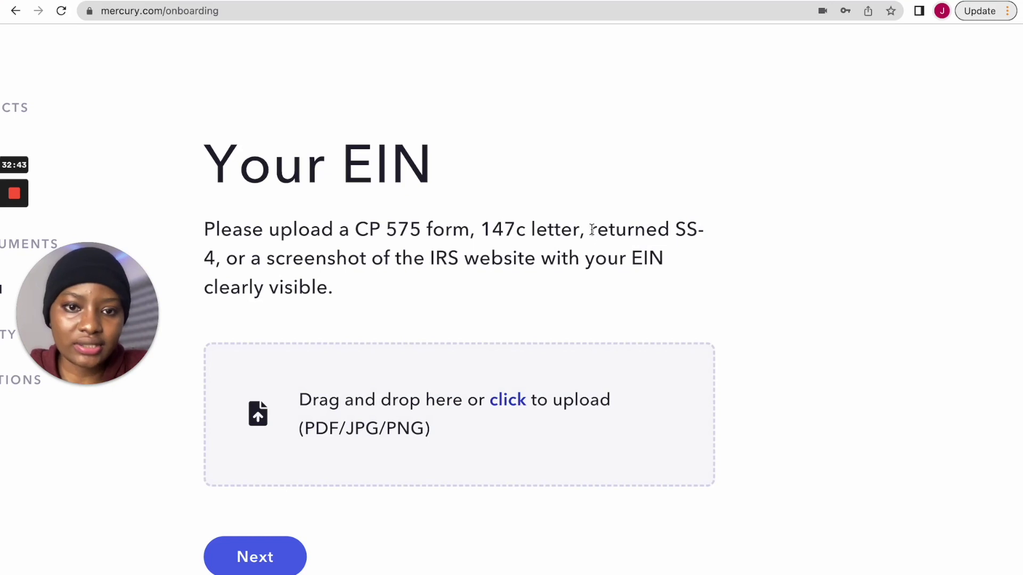
drag(592, 230, 276, 260)
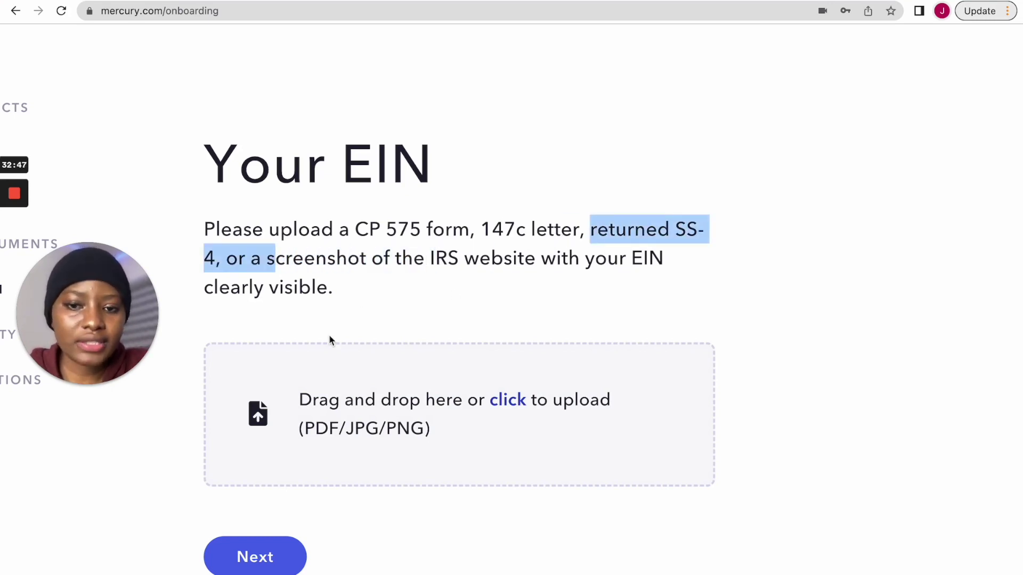
scroll(430, 401, down, 2)
click(368, 482)
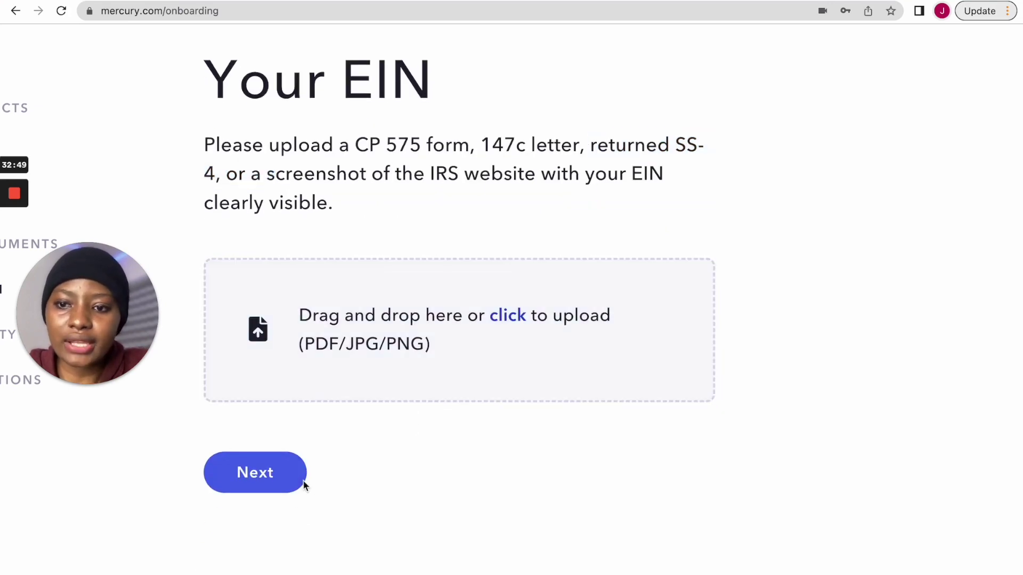
- On the enlarged Expected Activity page, answer Yes to having US operations
click(286, 481)
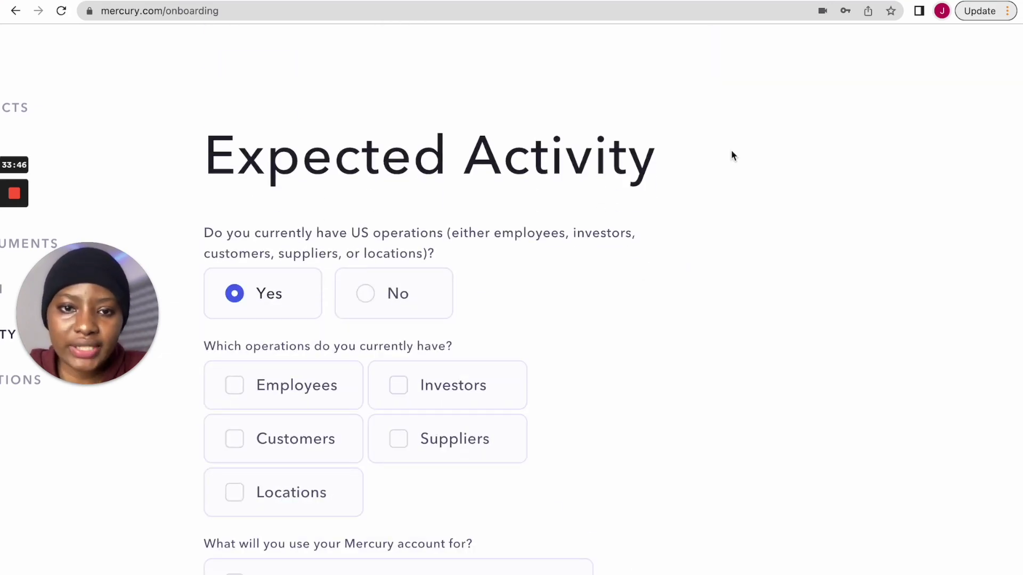
key(super+equal)
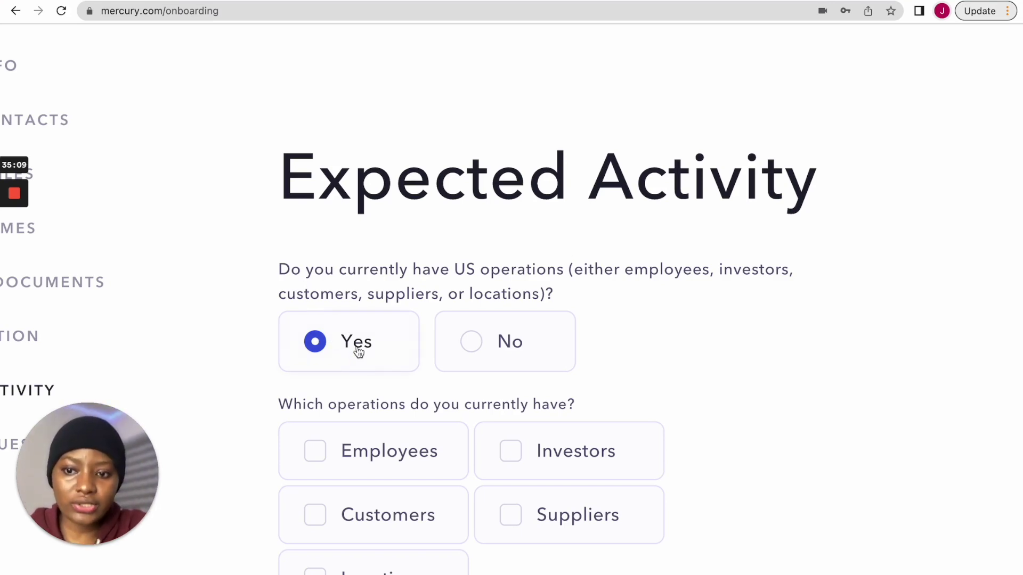
click(520, 345)
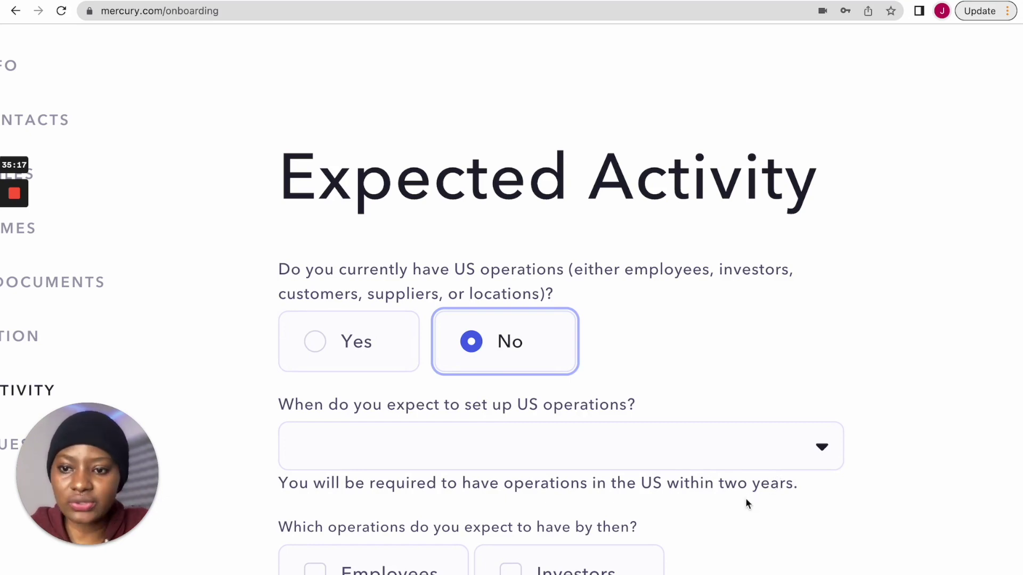
click(344, 352)
scroll(395, 392, down, 2)
- Leave Customers as the only ticked current US operation, with Suppliers and Locations unticked
click(395, 390)
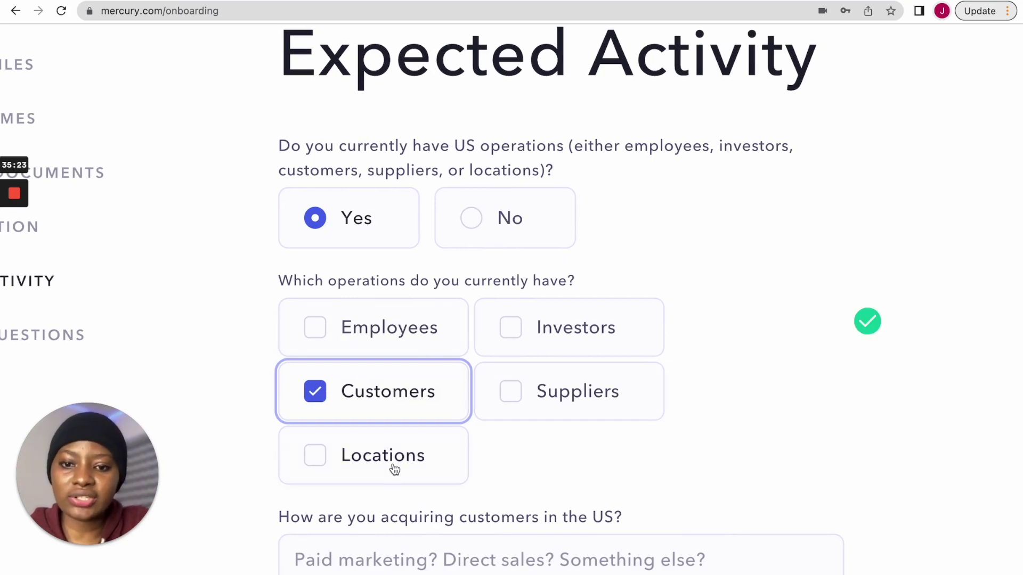
click(319, 466)
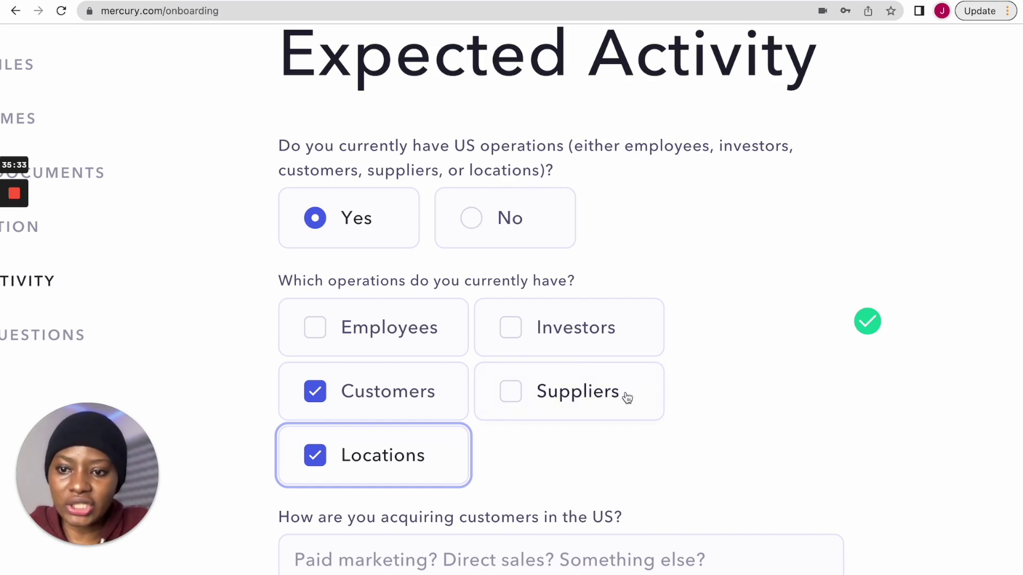
click(510, 391)
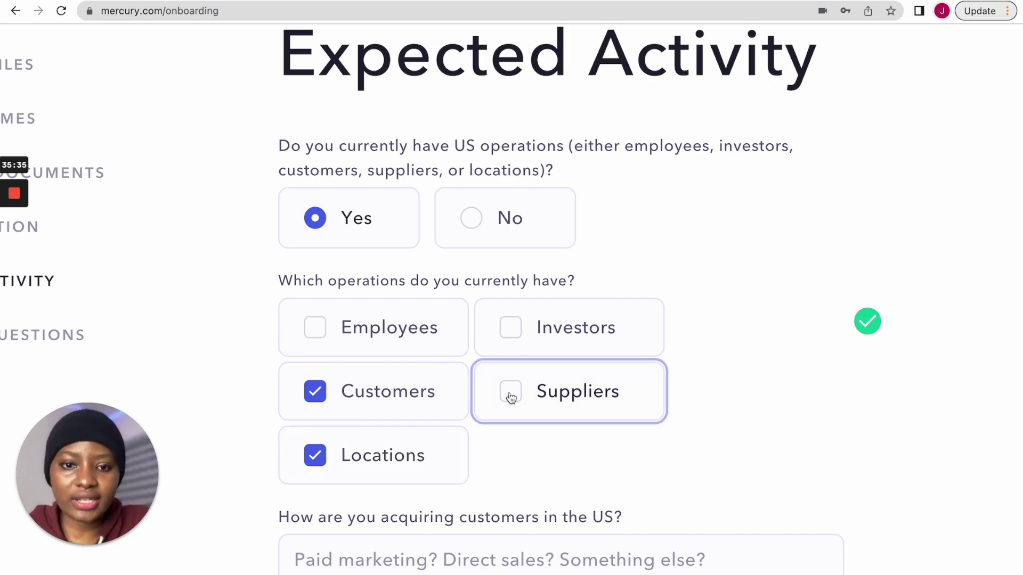
click(534, 402)
click(330, 461)
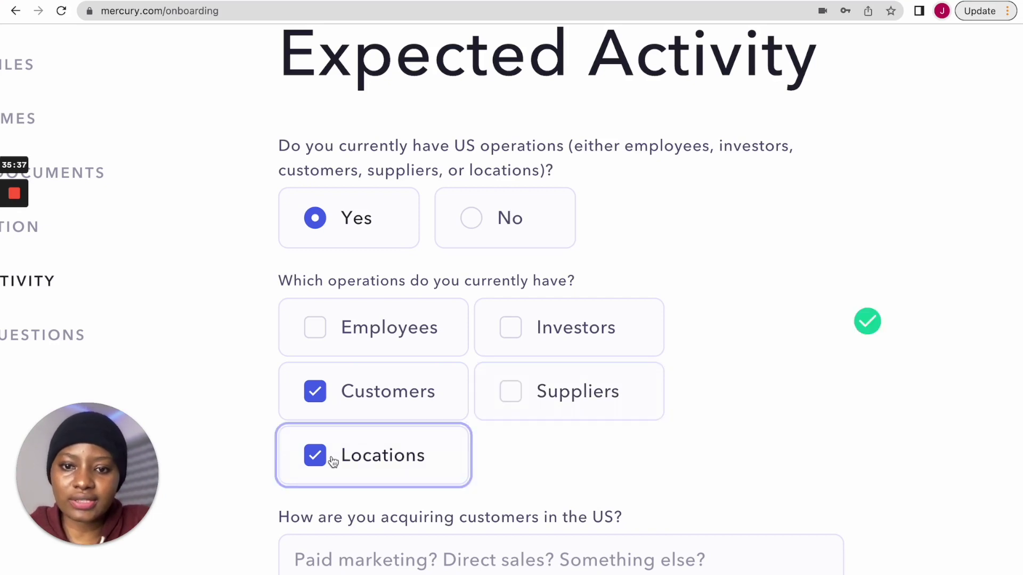
scroll(599, 406, down, 3)
scroll(600, 407, down, 1)
click(576, 342)
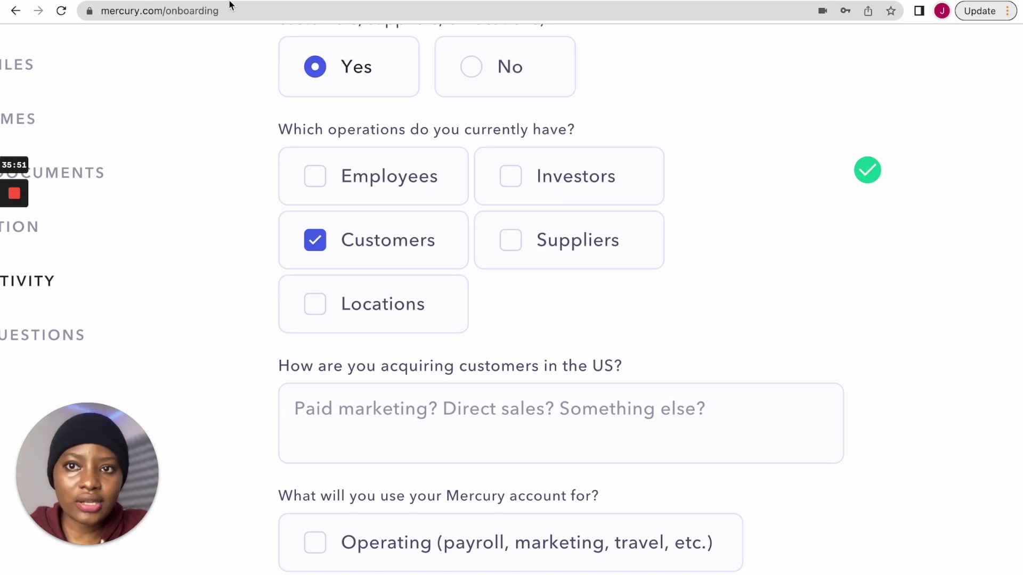
- Ask ChatGPT to phrase briefly that customers come from paid marketing, direct sales etc
click(602, 1)
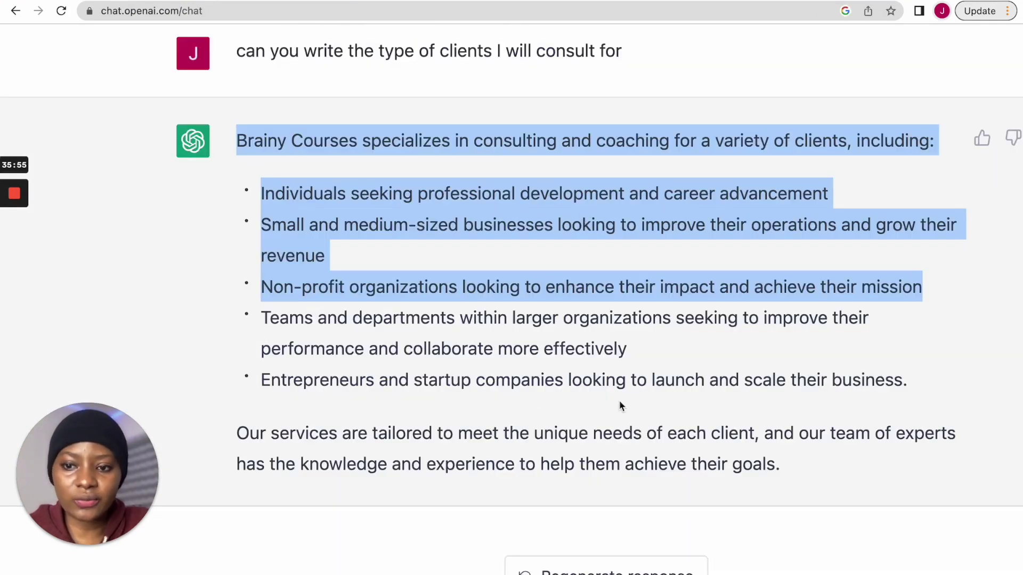
key(super+minus)
key(super+minus)
key(super+minus)
click(452, 545)
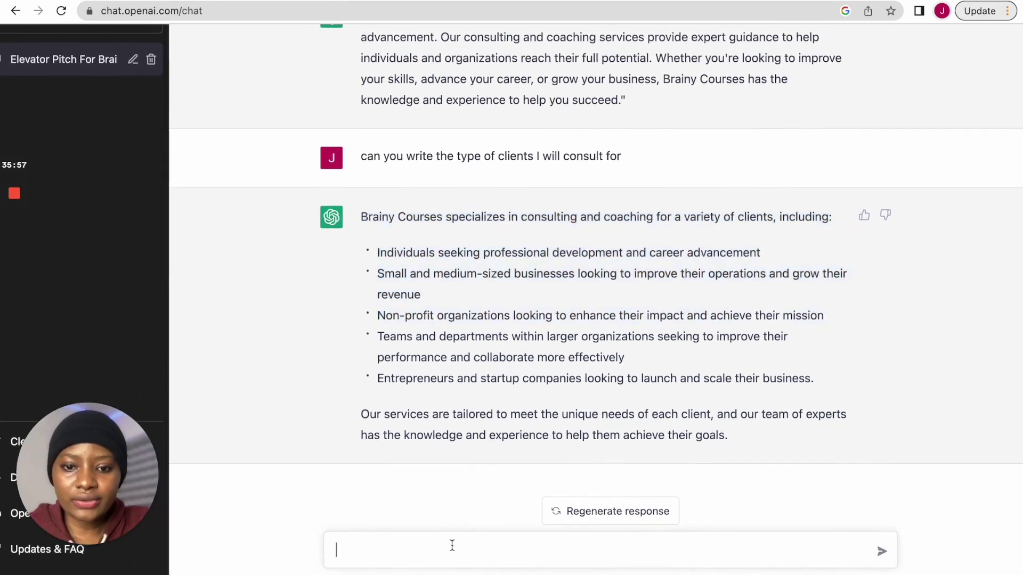
text(can you write in)
text( few words that I get my customers from paid marketing,)
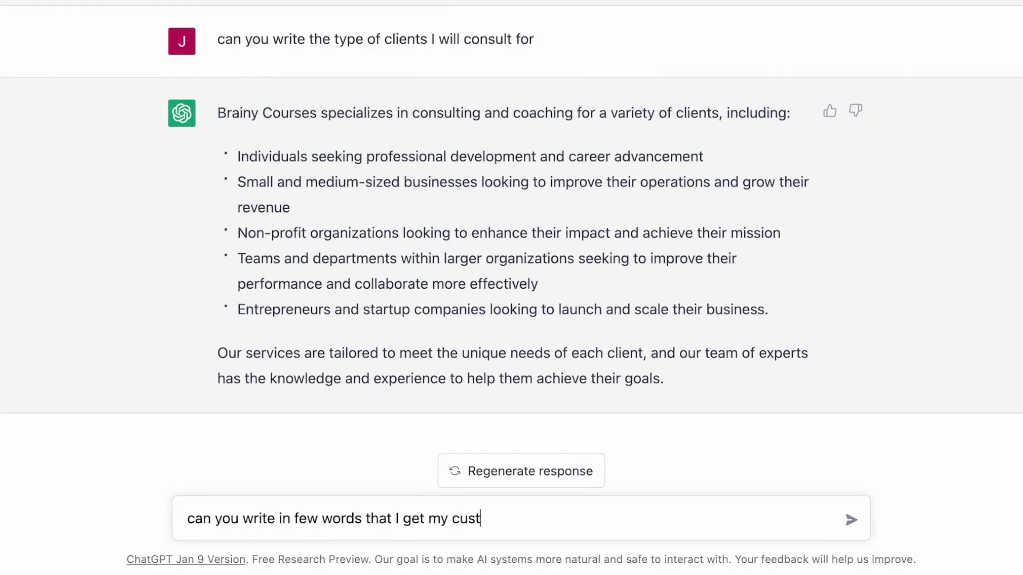
text(direct sales et)
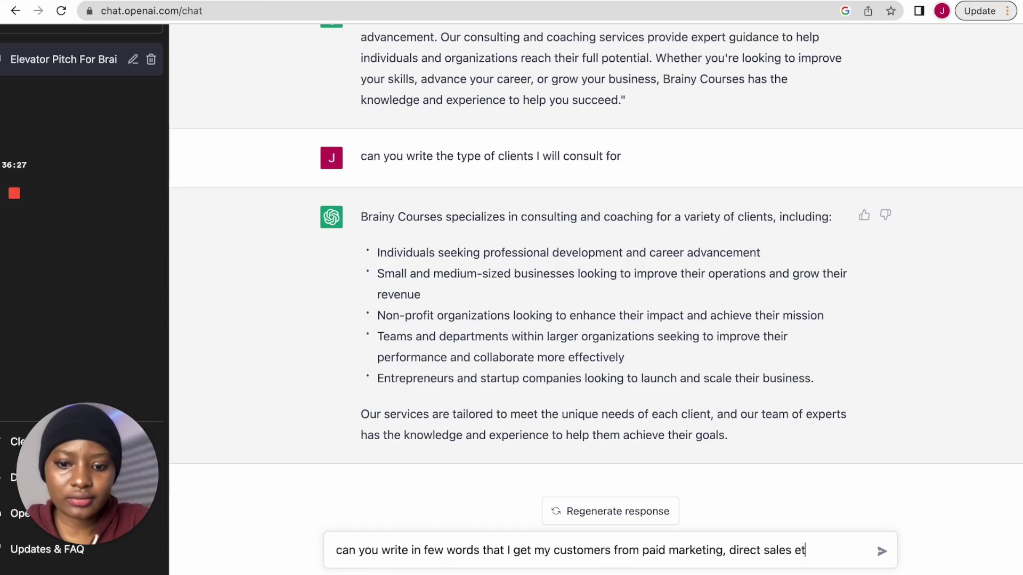
text(c)
key(Return)
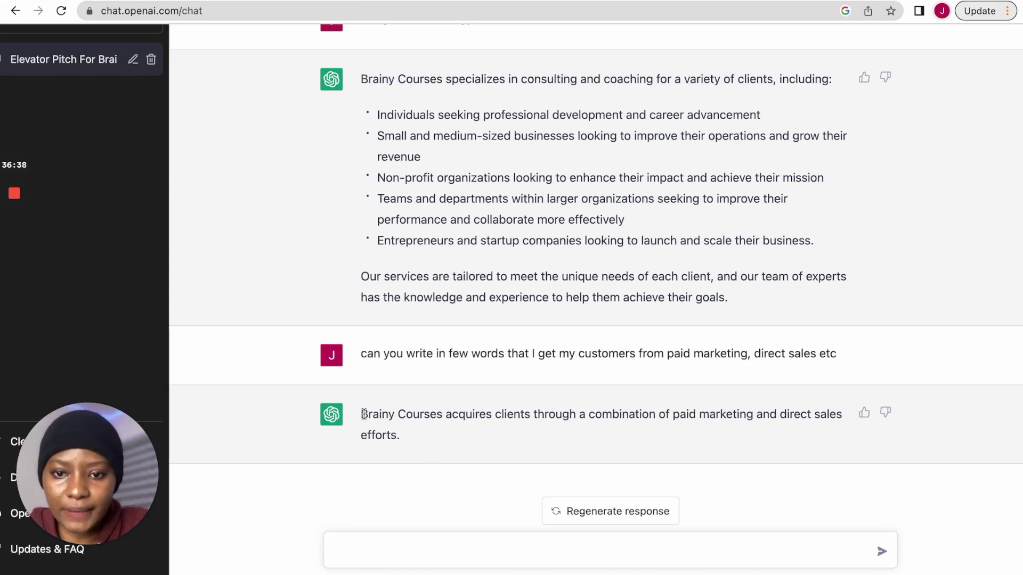
- Copy ChatGPT's short reply and return to Mercury's customer-acquisition question
drag(360, 413, 406, 437)
right_click(382, 422)
click(399, 453)
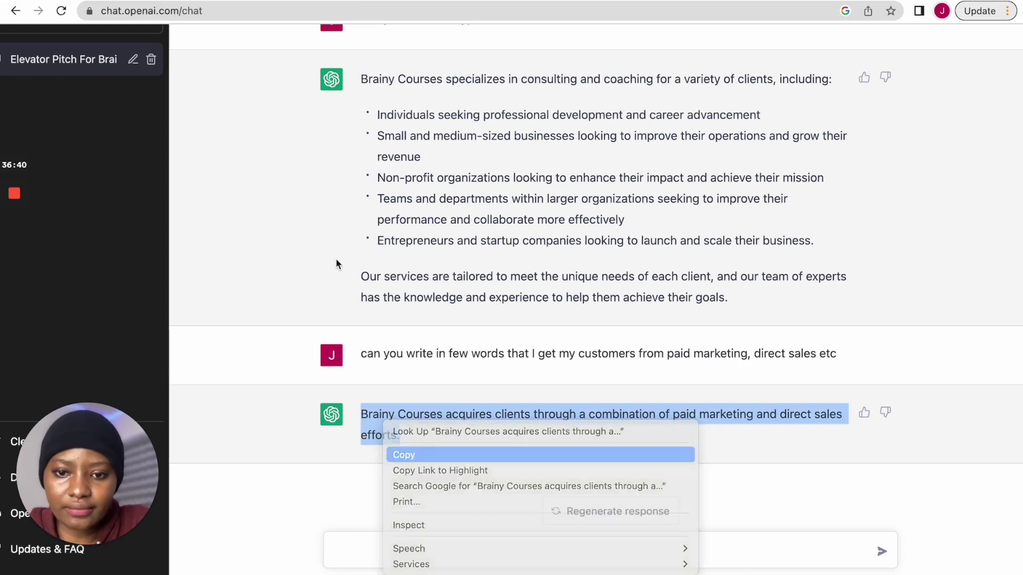
click(117, 1)
click(376, 415)
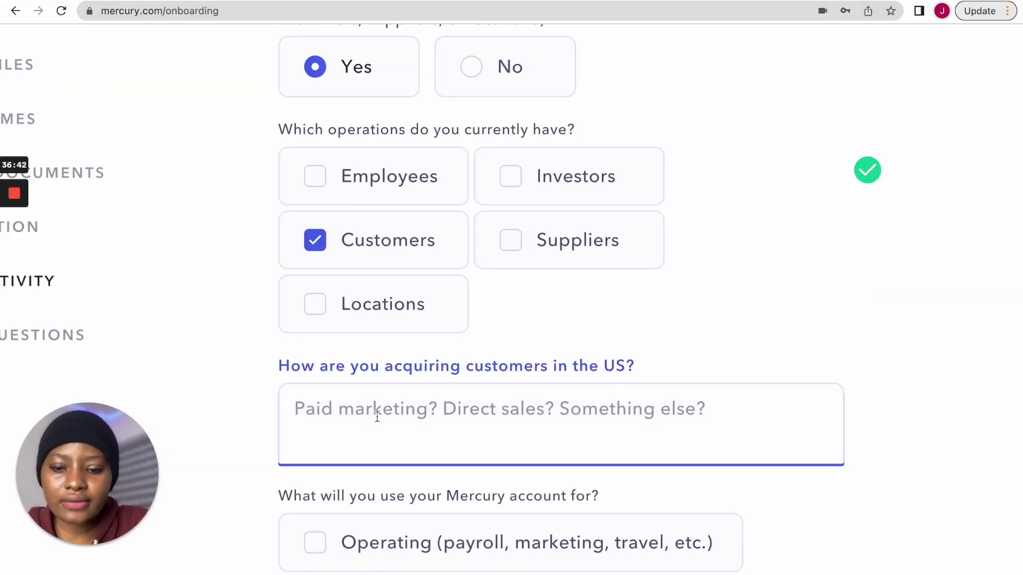
- Paste the copied ChatGPT sentence as the customer-acquisition answer
key(super+v)
scroll(278, 288, down, 4)
click(279, 288)
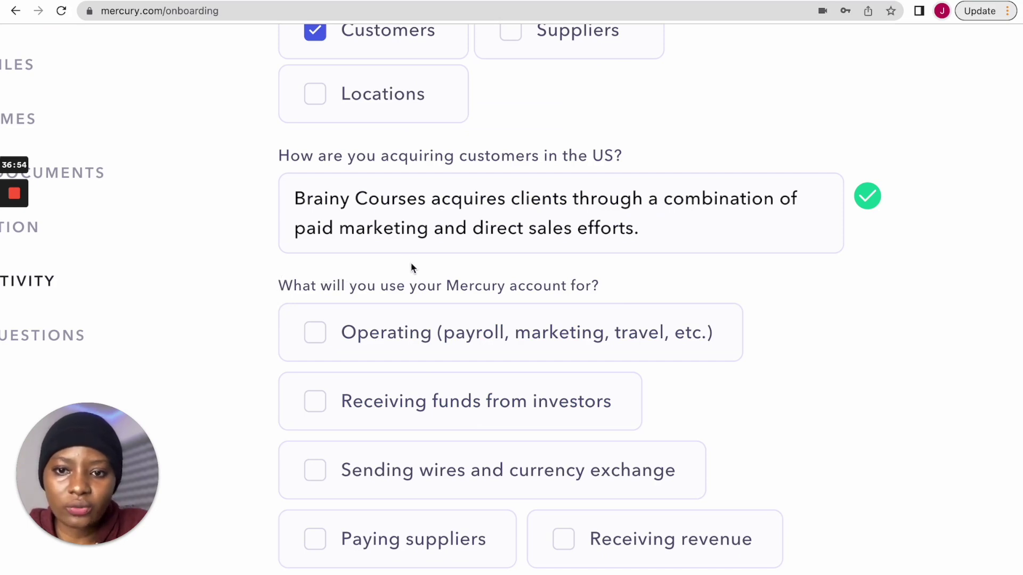
- Tick Sending wires and currency exchange, Receiving revenue, Credit cards and Paying suppliers as account uses
scroll(655, 285, down, 1)
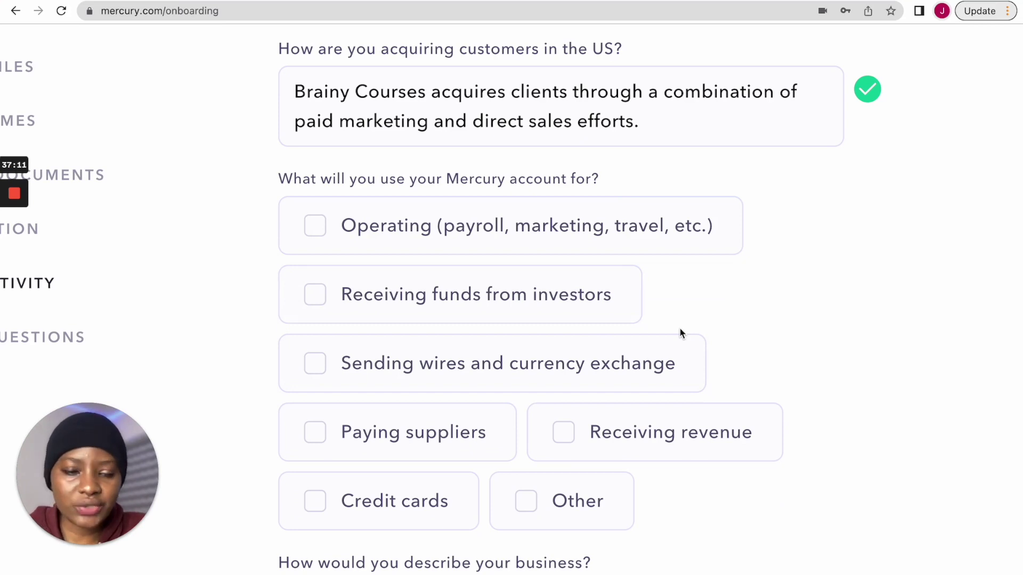
click(315, 368)
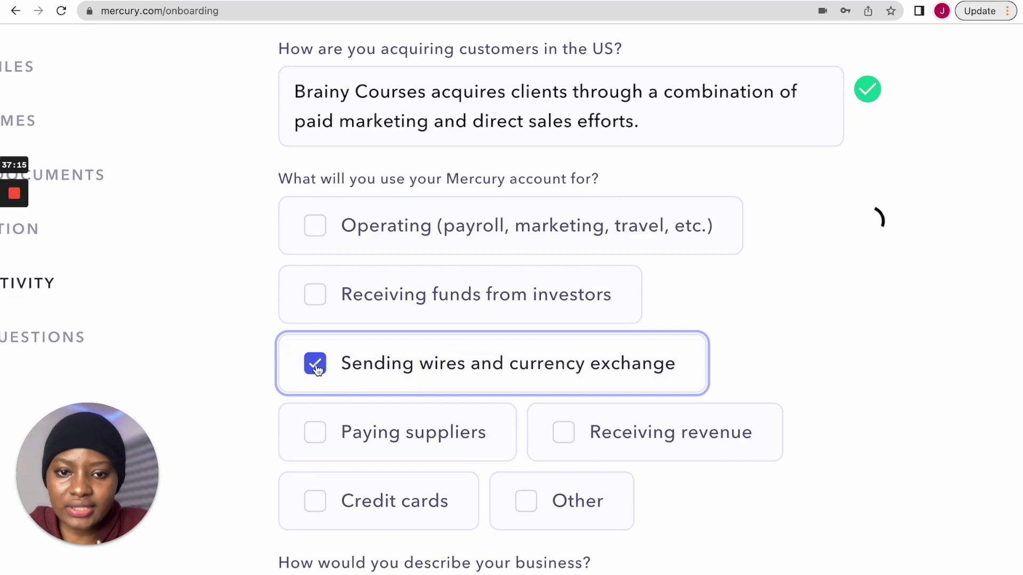
click(570, 444)
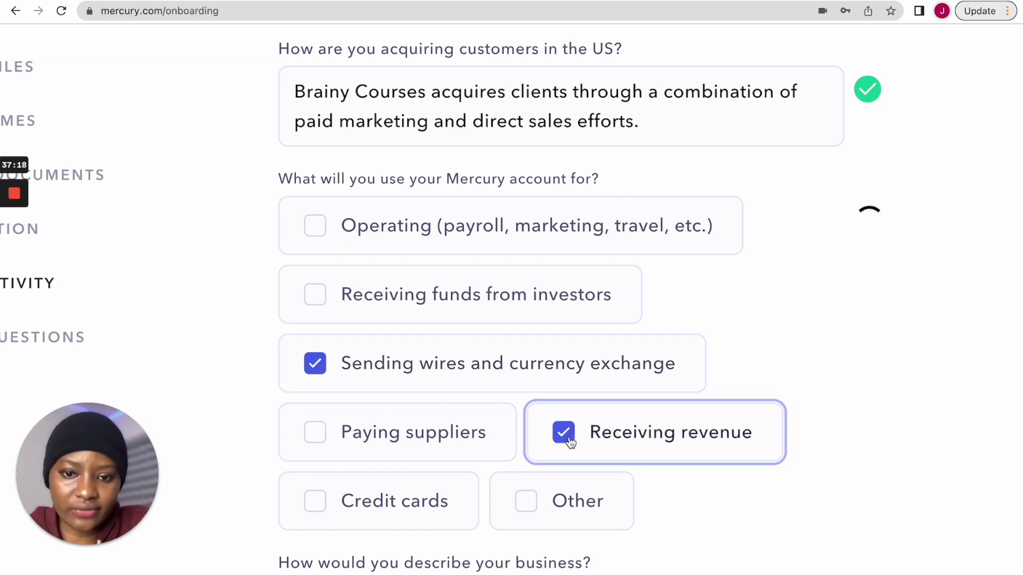
click(316, 513)
click(306, 433)
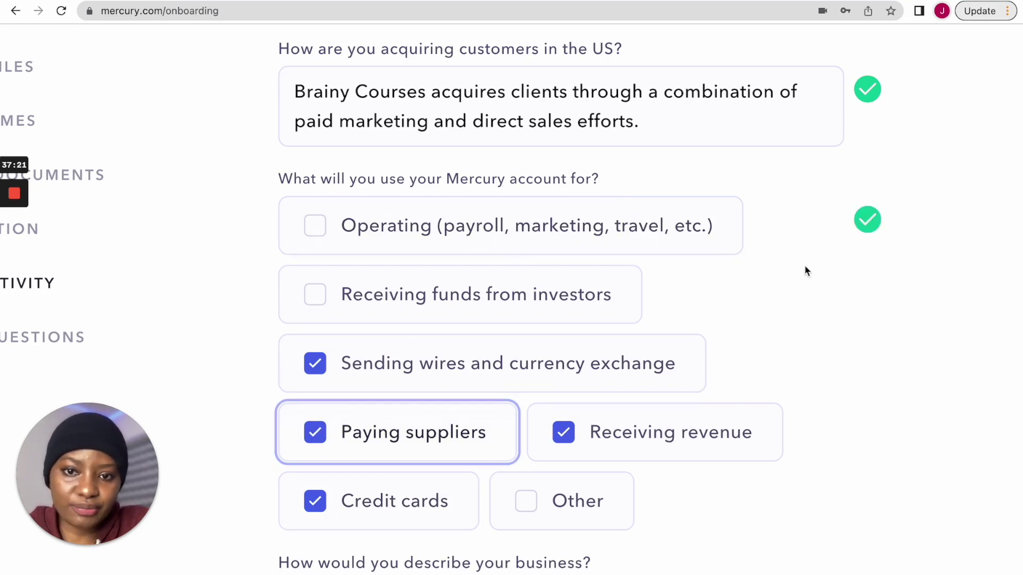
scroll(783, 323, down, 2)
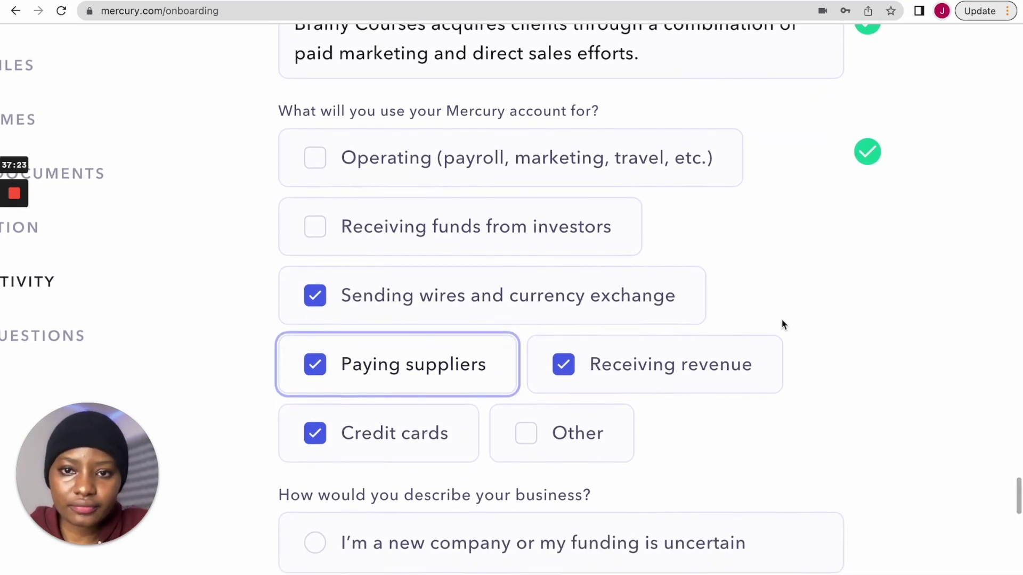
scroll(783, 325, down, 6)
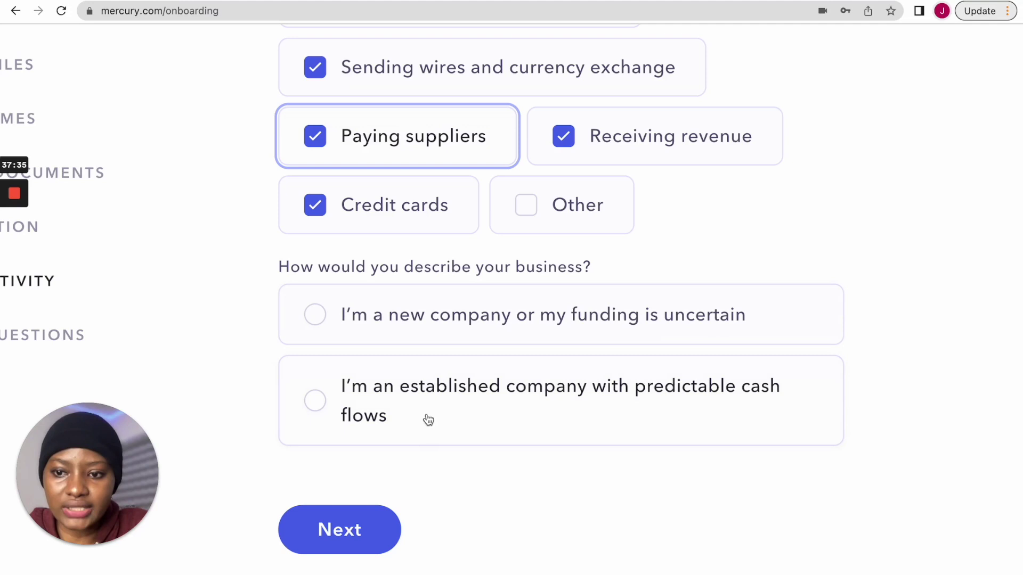
- Select 'I'm a new company' and answer Yes to knowing the first deposit sources
click(378, 325)
scroll(468, 373, down, 2)
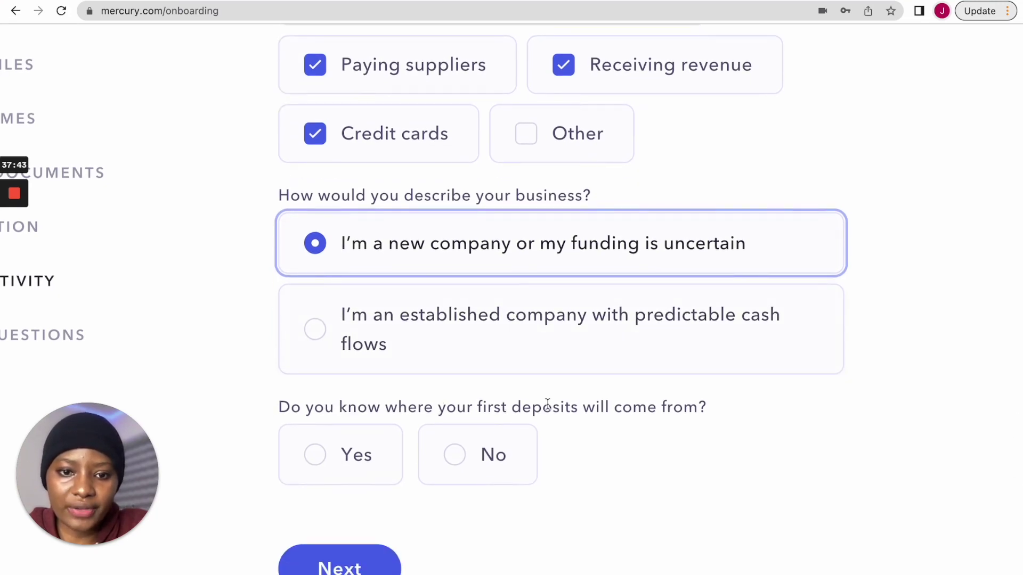
scroll(462, 488, down, 2)
click(333, 399)
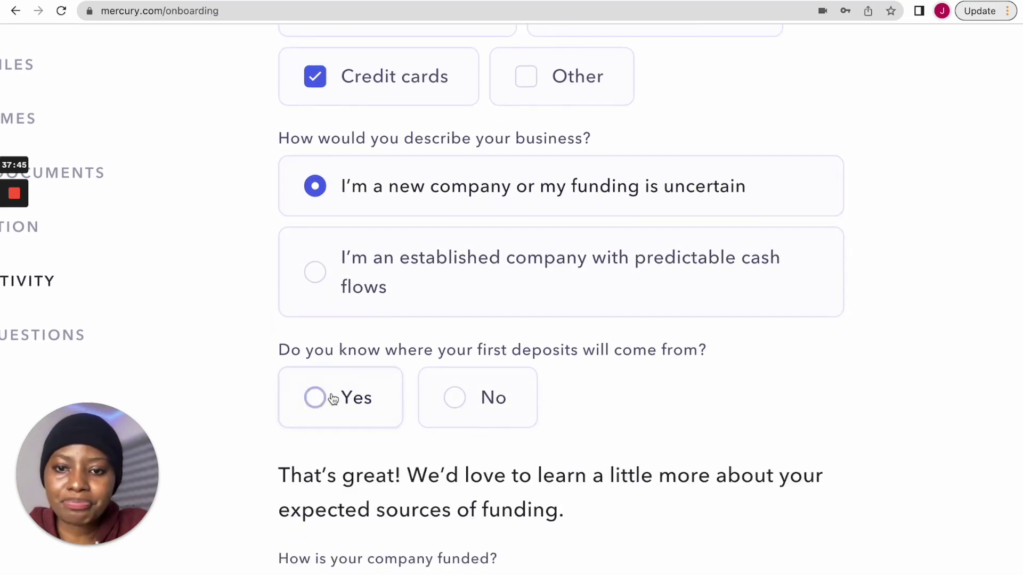
- Tick Revenue as the company's funding source
scroll(554, 436, down, 3)
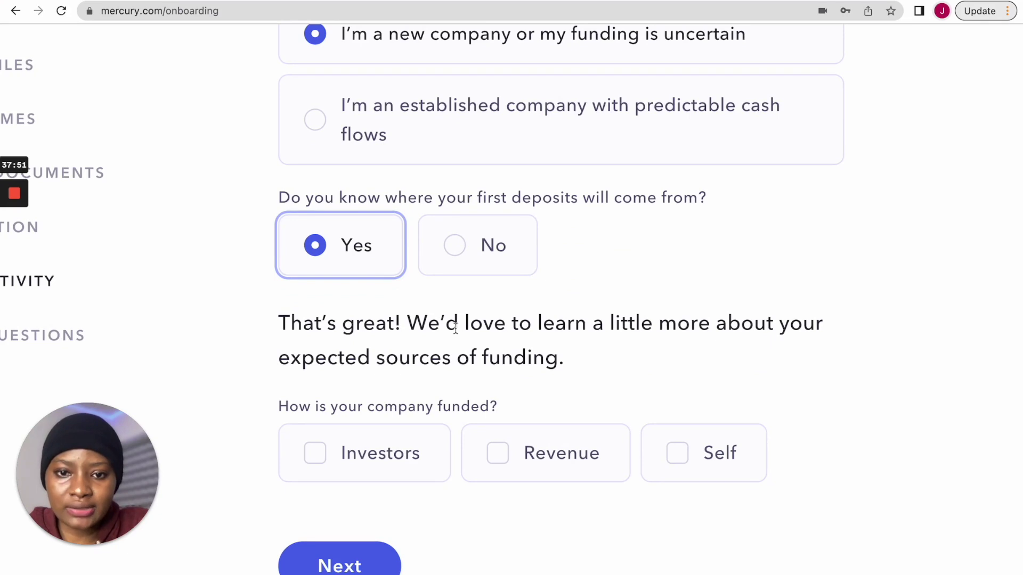
click(494, 466)
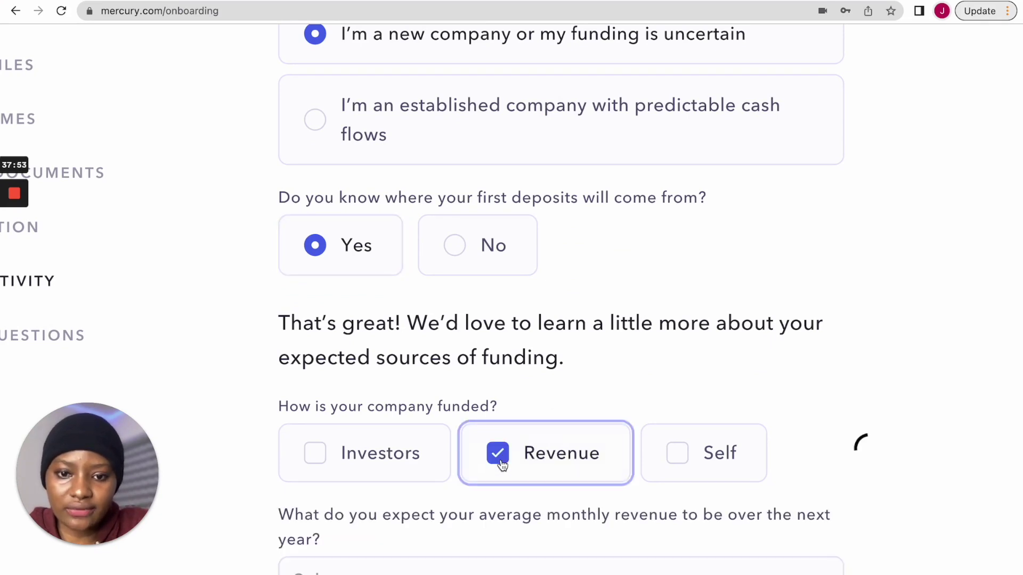
scroll(563, 360, down, 2)
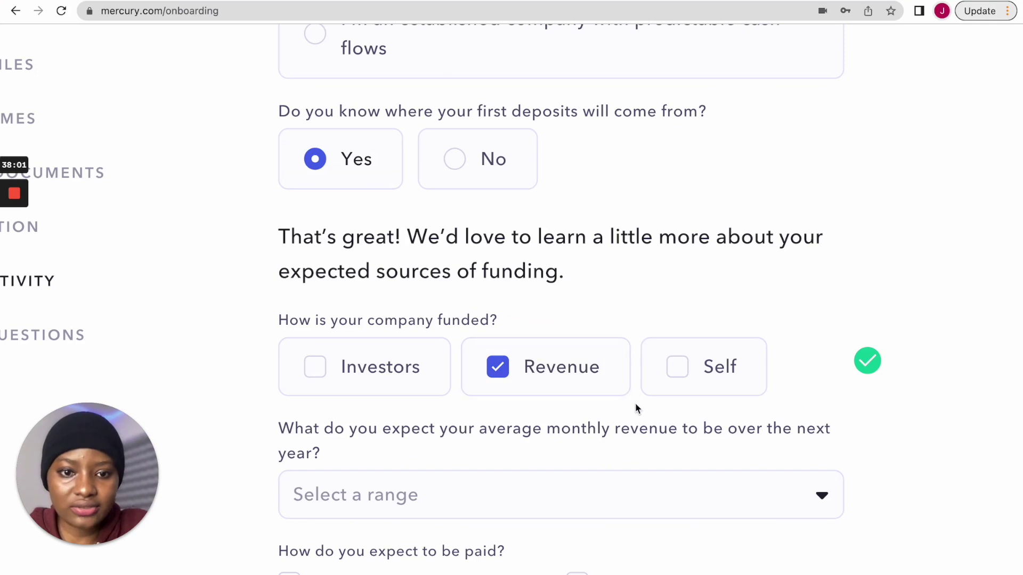
scroll(637, 406, down, 2)
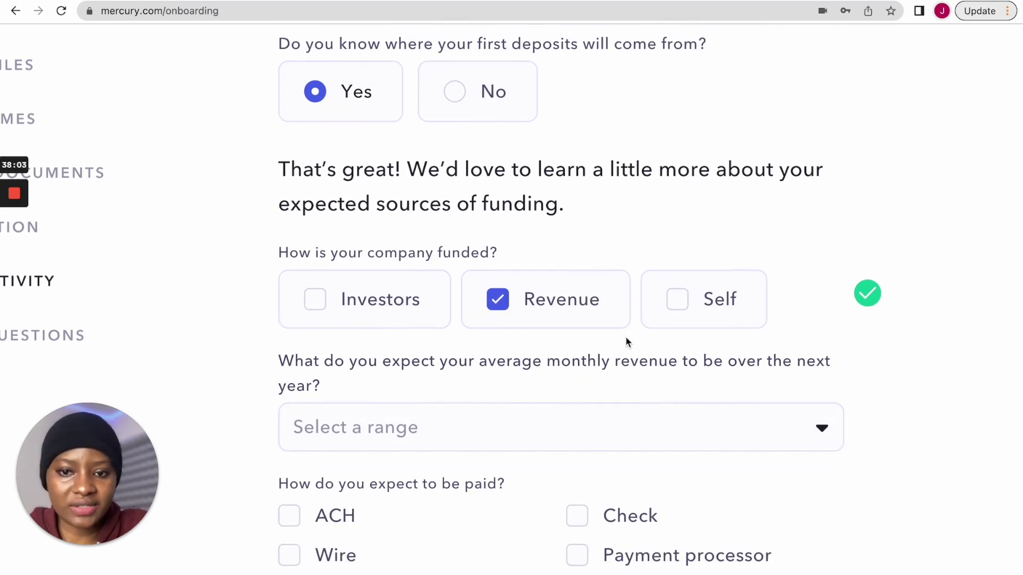
scroll(437, 365, down, 1)
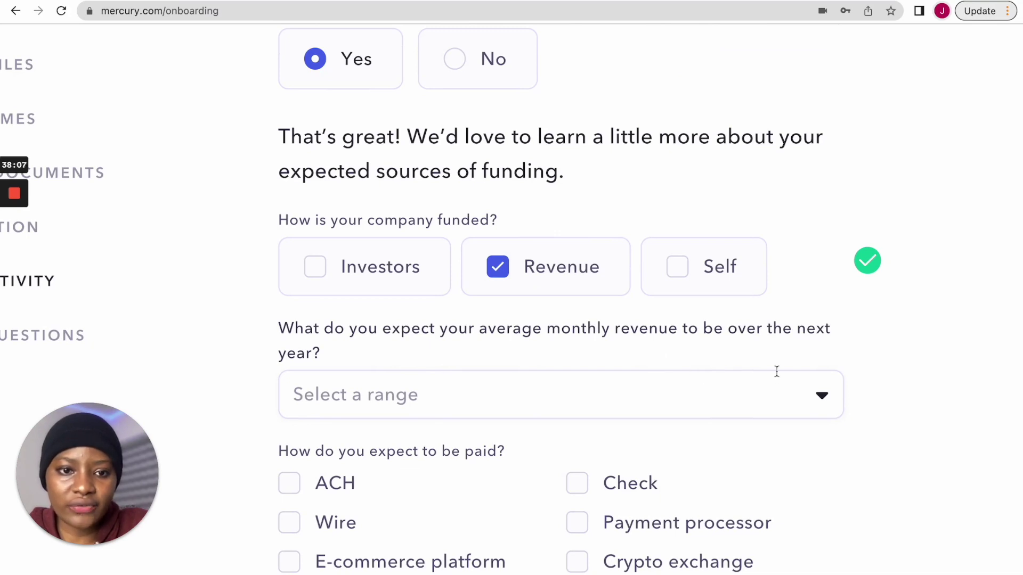
- Choose $0-10K as the expected average monthly revenue for the next year
click(659, 403)
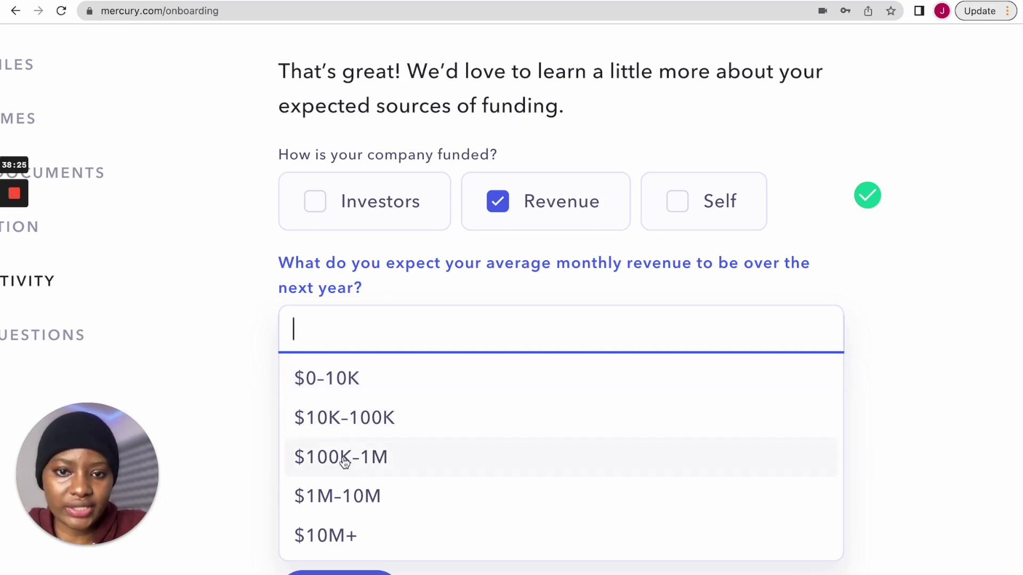
click(355, 382)
scroll(466, 391, down, 2)
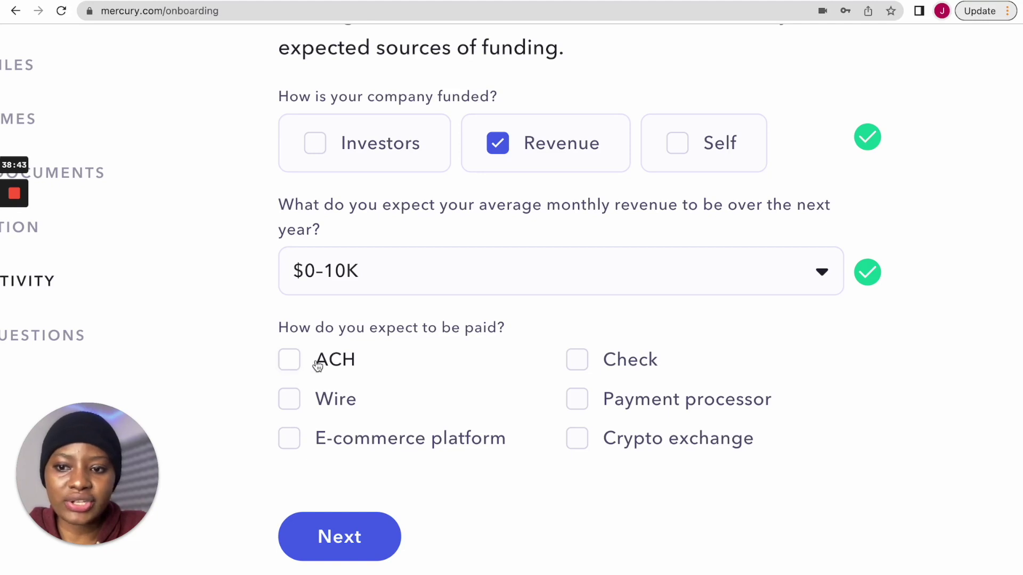
- Tick ACH, Payment processor, E-commerce platform and Wire as expected payment methods
click(291, 361)
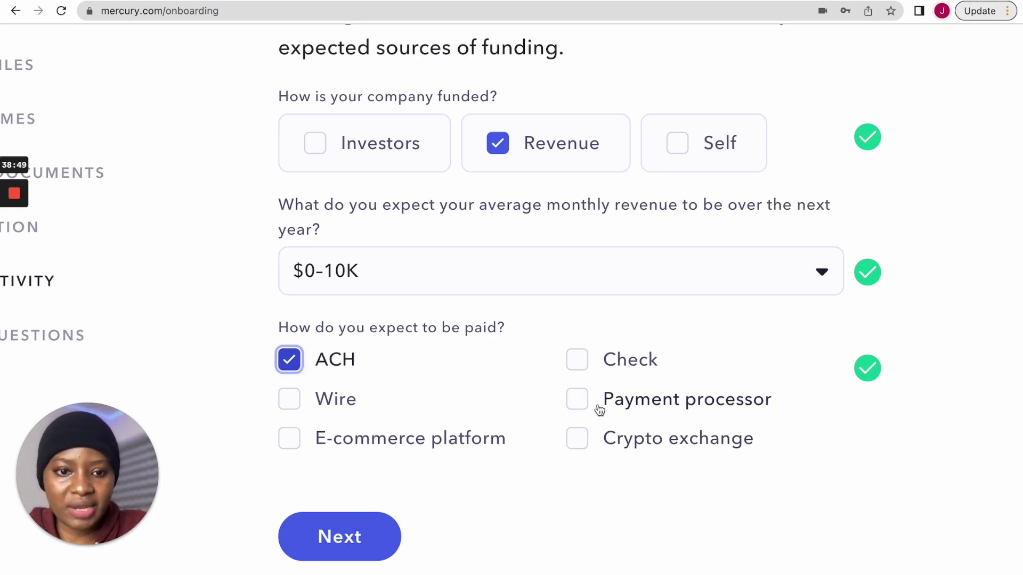
click(576, 399)
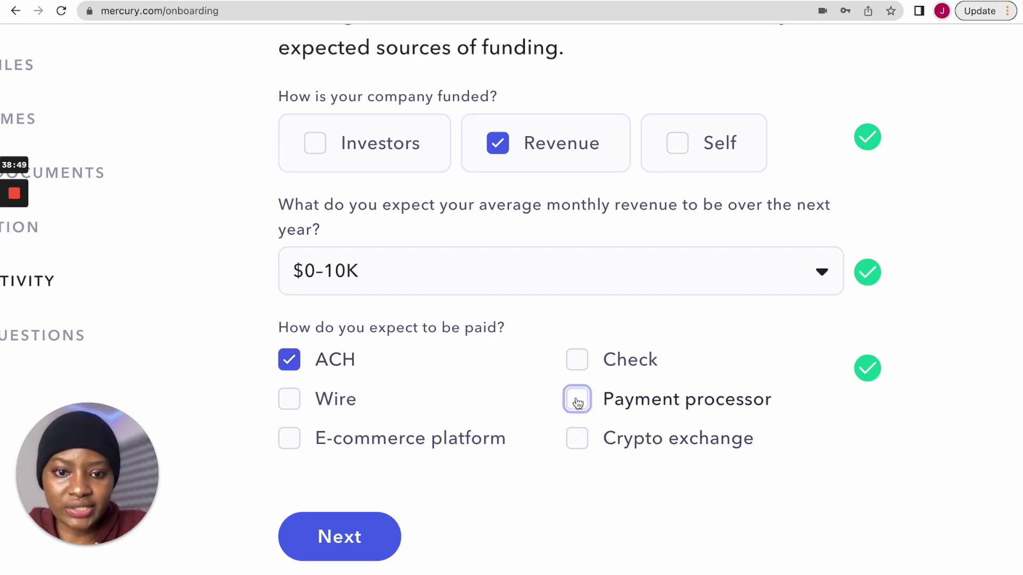
click(291, 439)
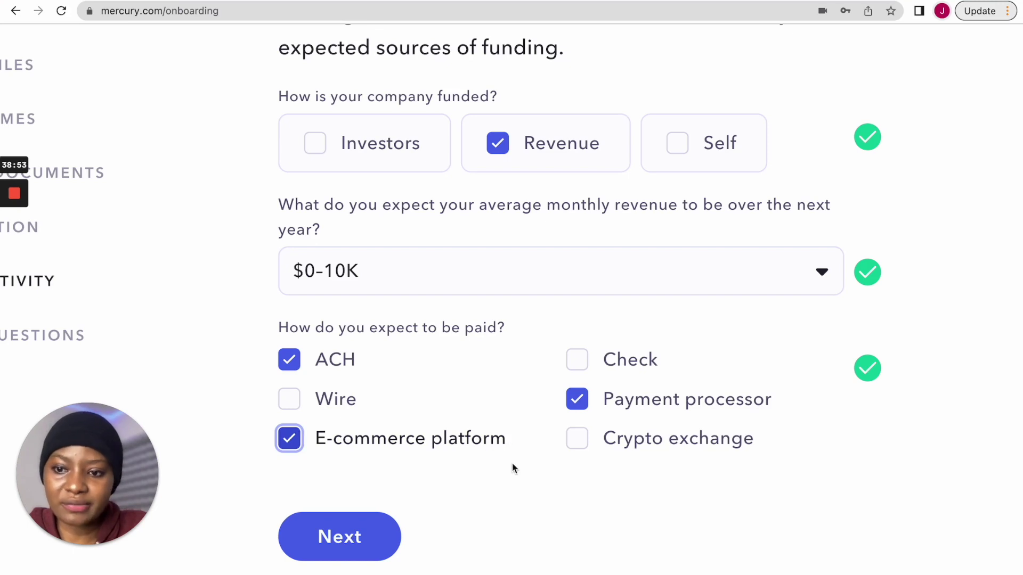
click(296, 402)
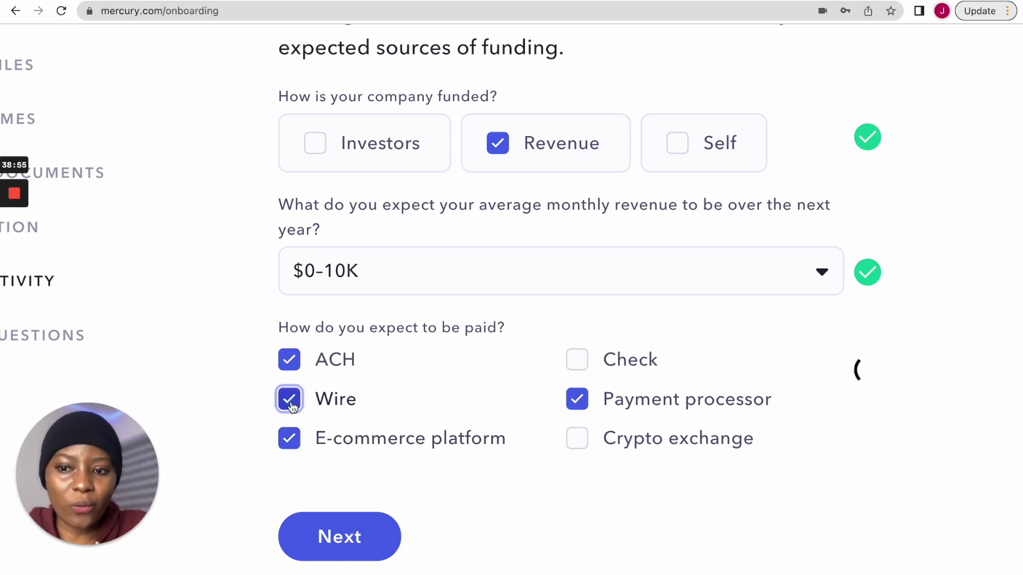
click(487, 507)
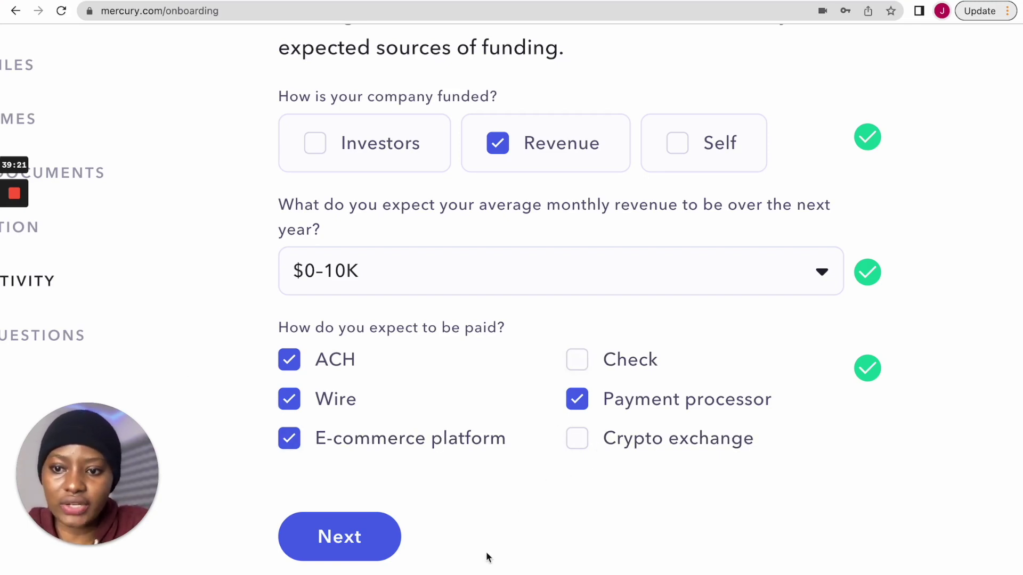
- Submit the answers and scroll through the 'Last but not least' follow-up questions
click(328, 539)
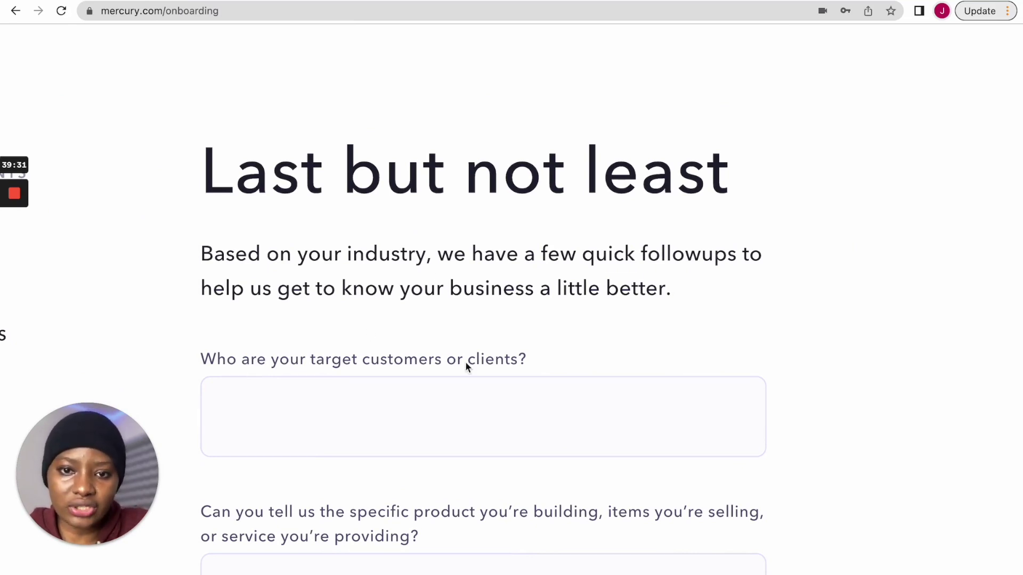
scroll(551, 339, down, 1)
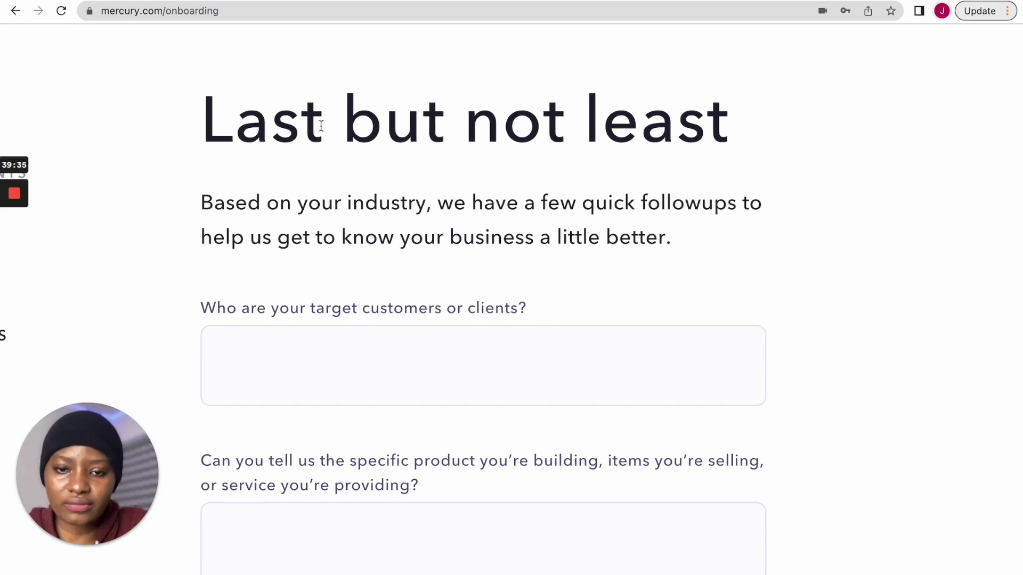
scroll(314, 172, down, 1)
- Ask ChatGPT who the business's target customers or clients are
click(262, 1)
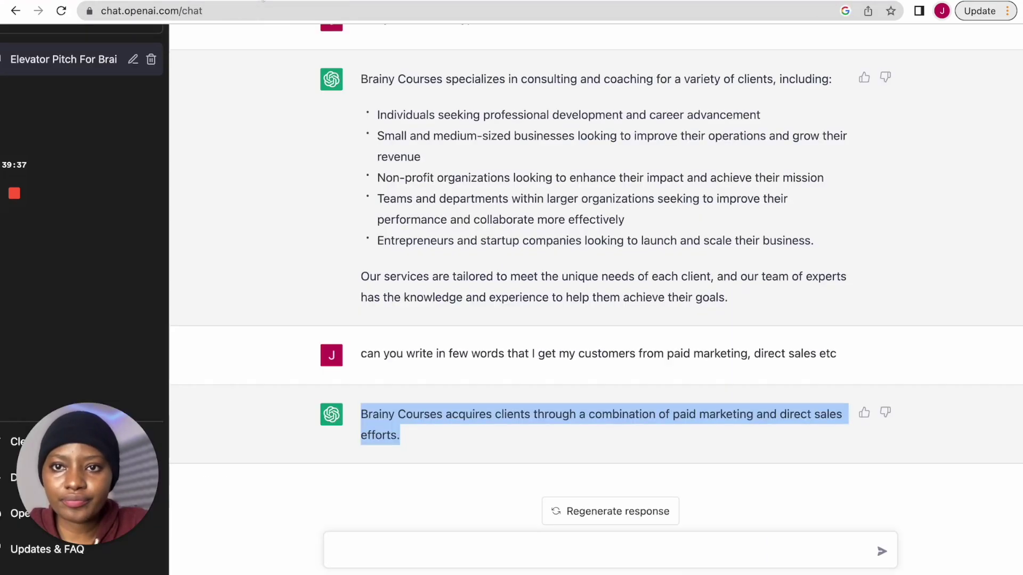
click(506, 545)
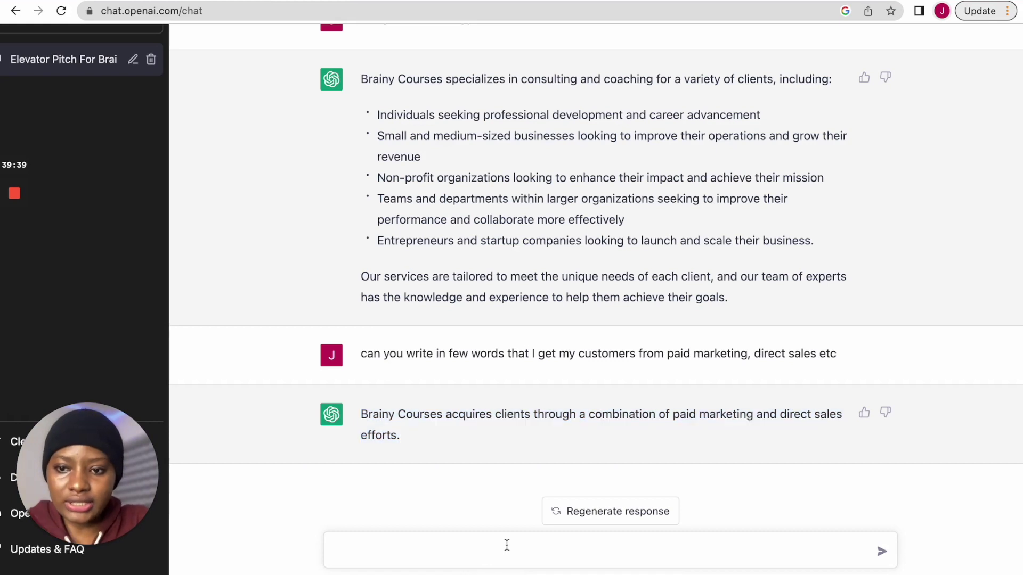
text(can you tell me who are my)
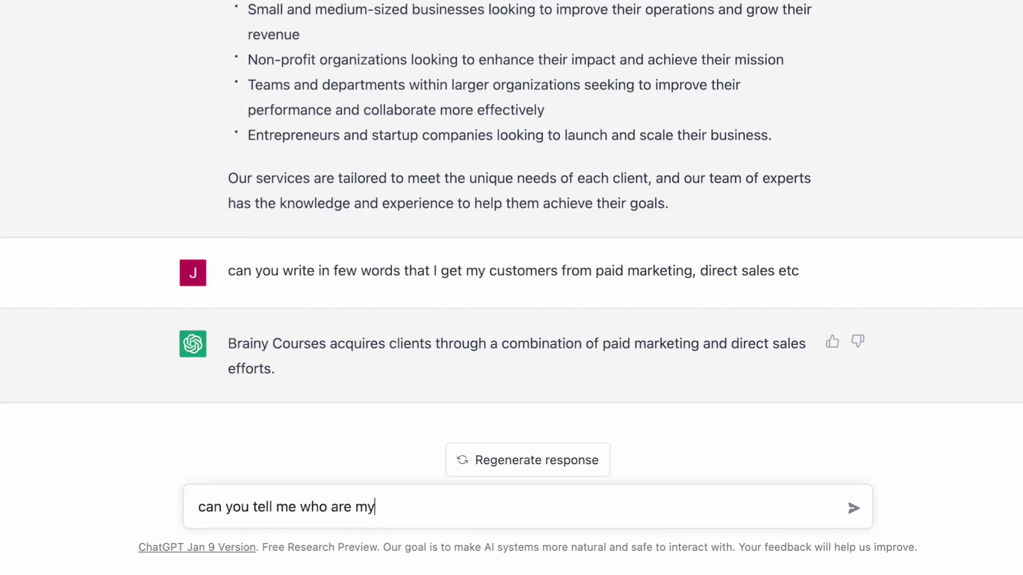
text( target clustomers or cl)
text(ients)
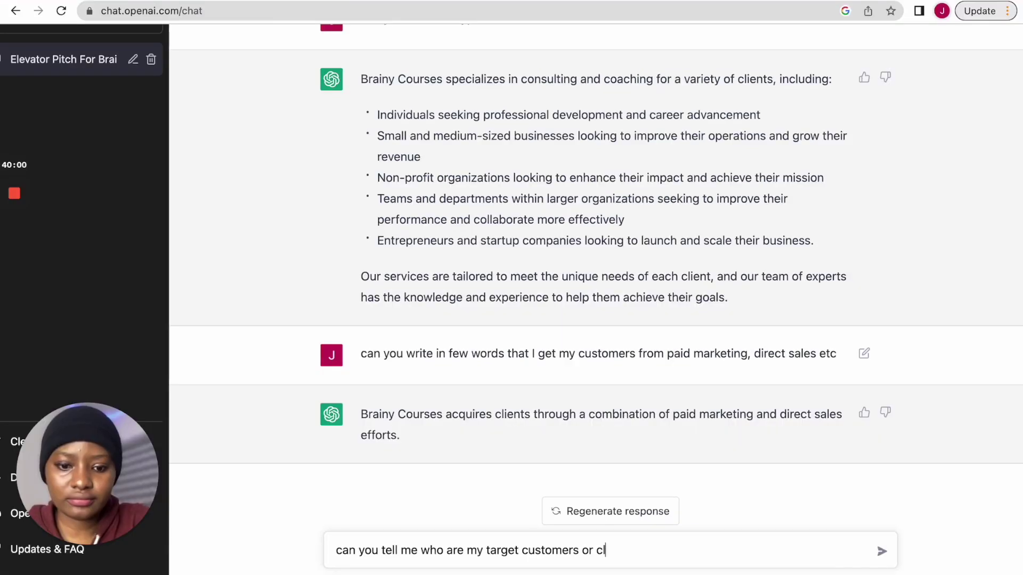
key(Return)
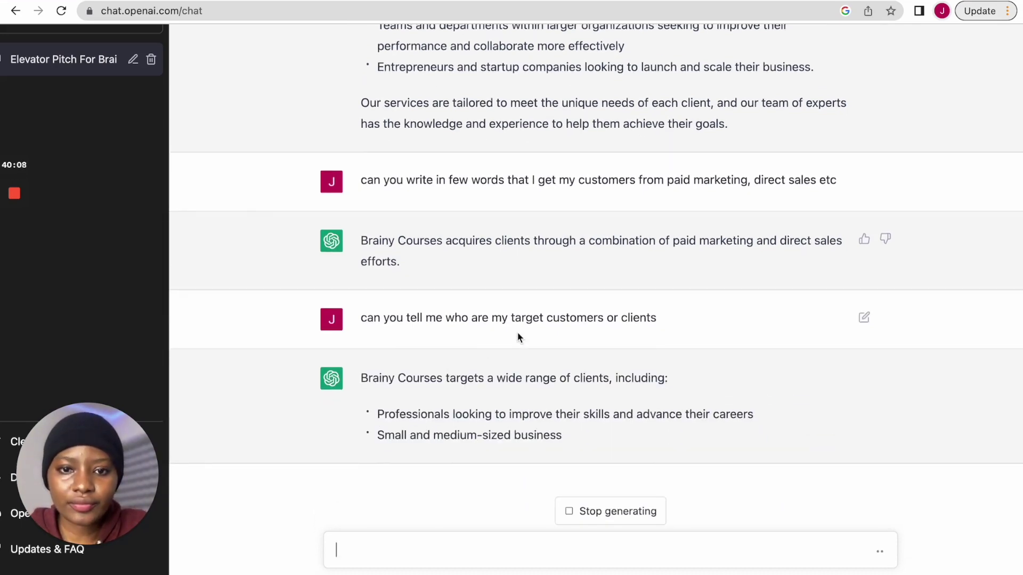
- Copy the reply's intro and first two client groups, then return to Mercury's target-customers field
key(super+plus)
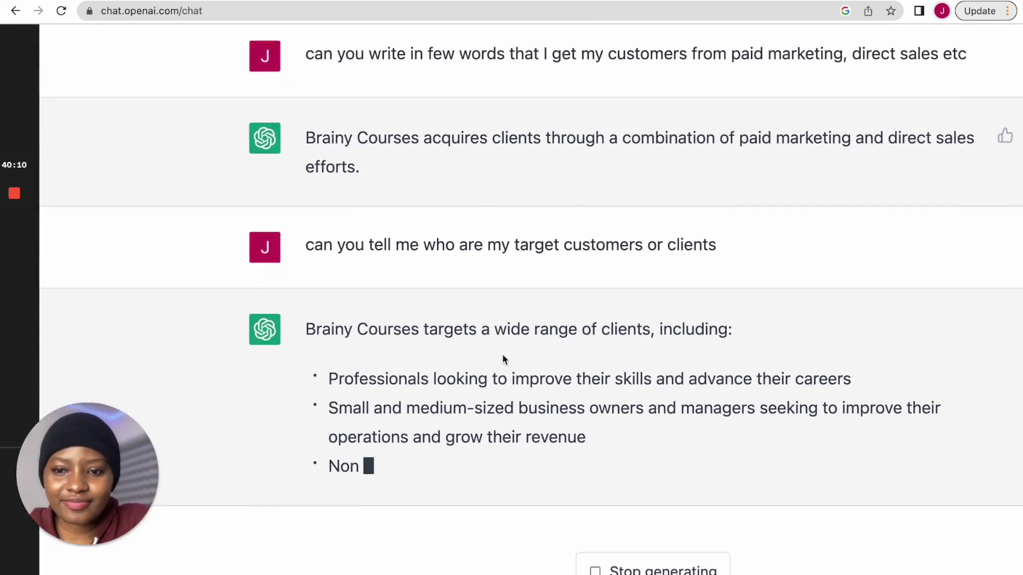
key(super+plus)
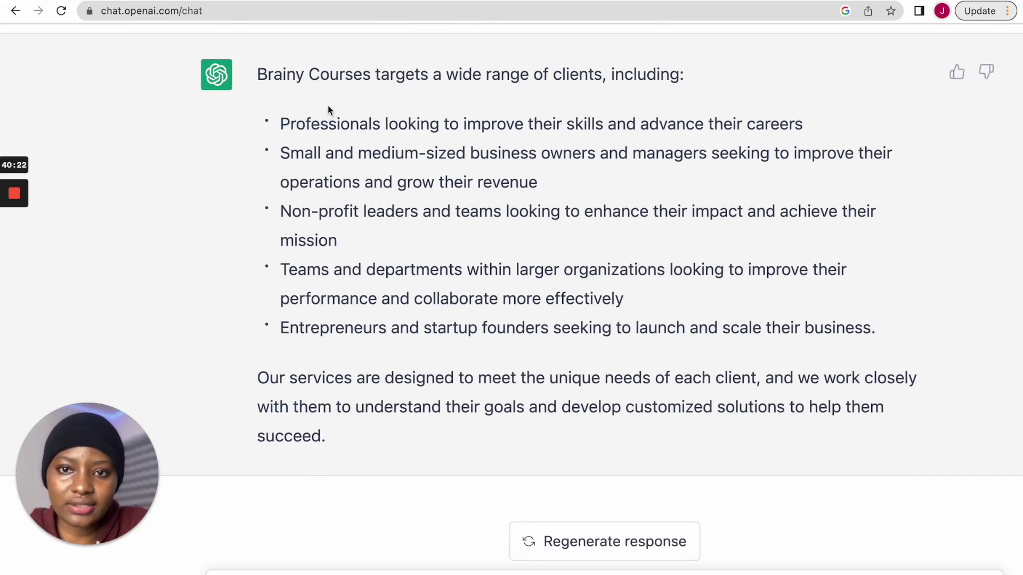
drag(259, 73, 545, 174)
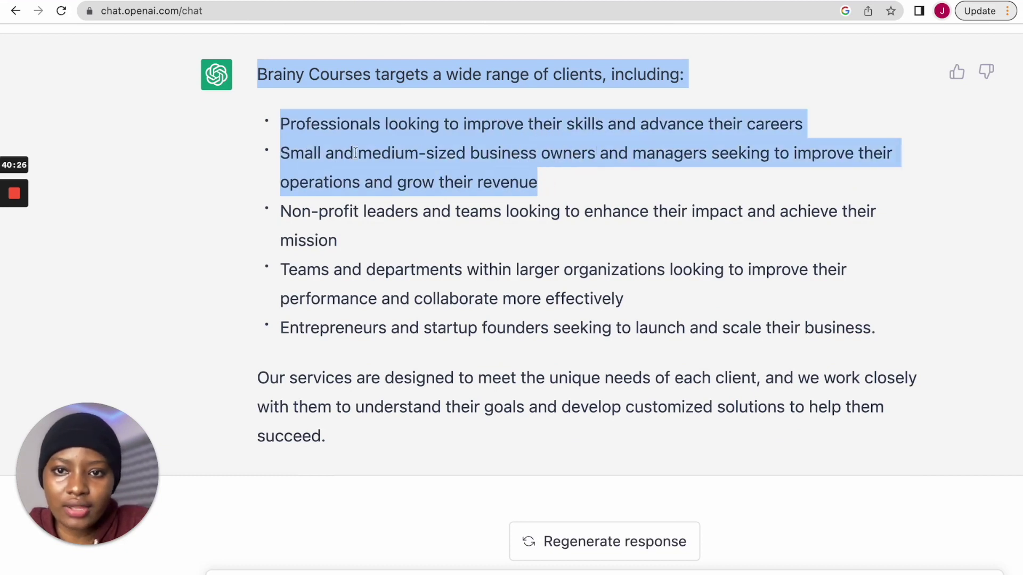
right_click(355, 152)
click(440, 182)
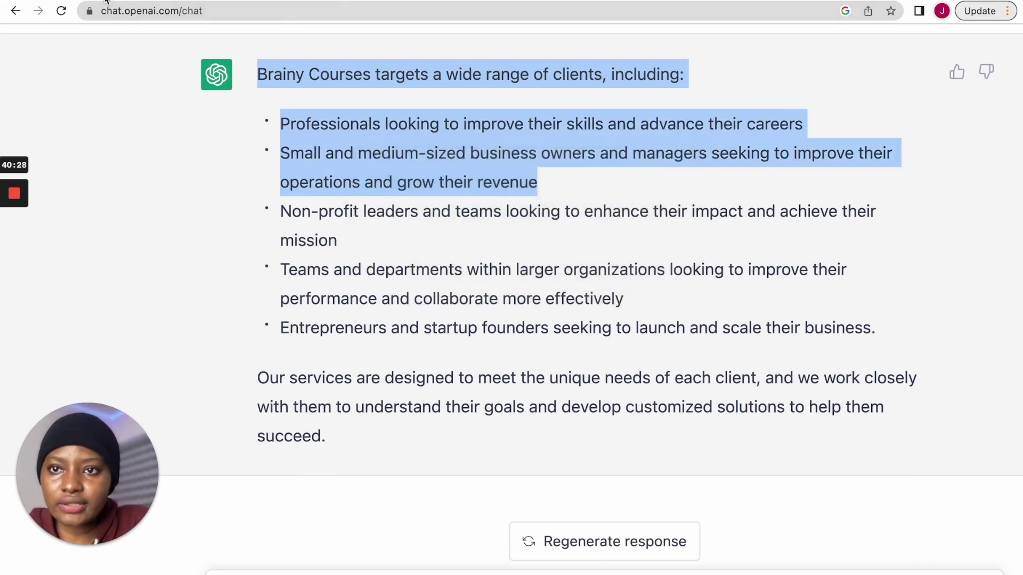
click(106, 1)
click(397, 376)
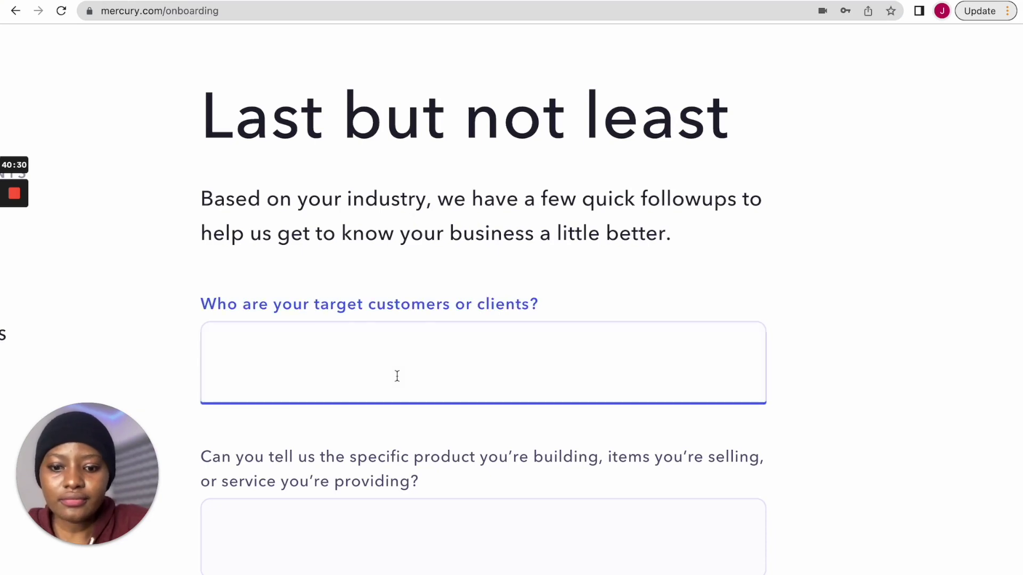
- Paste the two copied client groups as the target-customers answer
key(super+v)
click(491, 277)
scroll(626, 293, down, 2)
scroll(625, 293, down, 3)
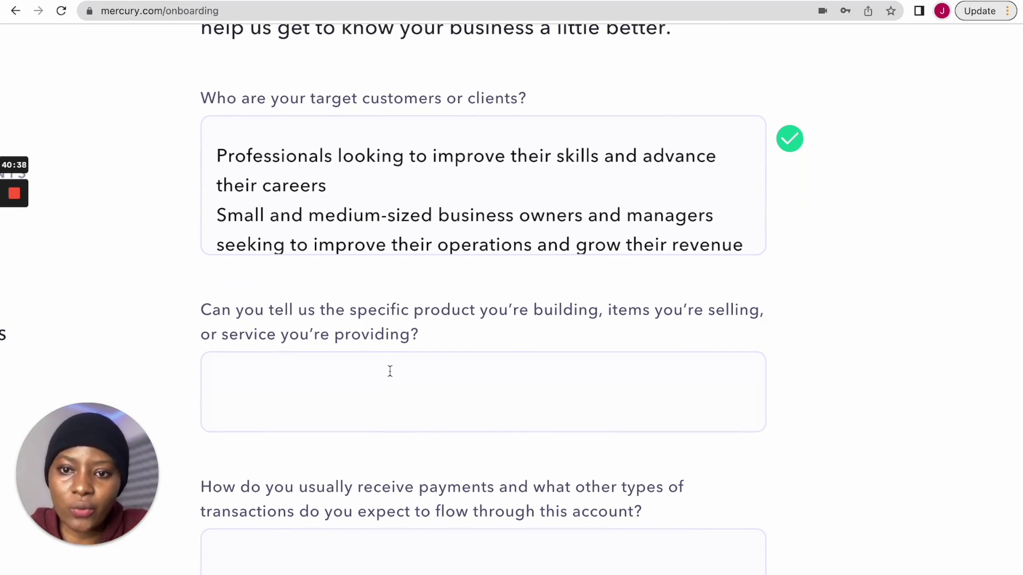
- Answer the product question: online courses, consultations, coaching and paid zoom classes
click(366, 385)
text(I se)
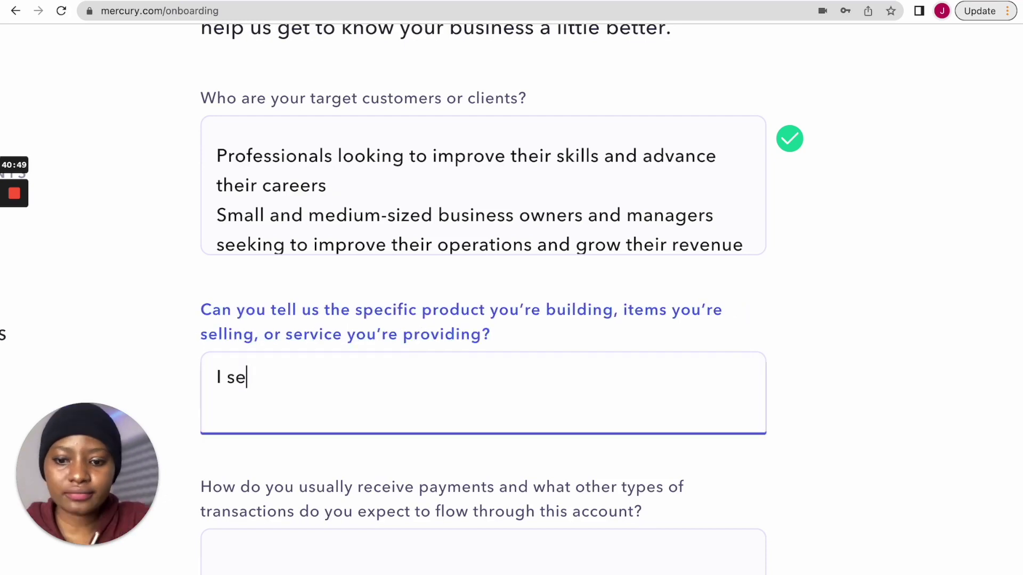
text(ll online co)
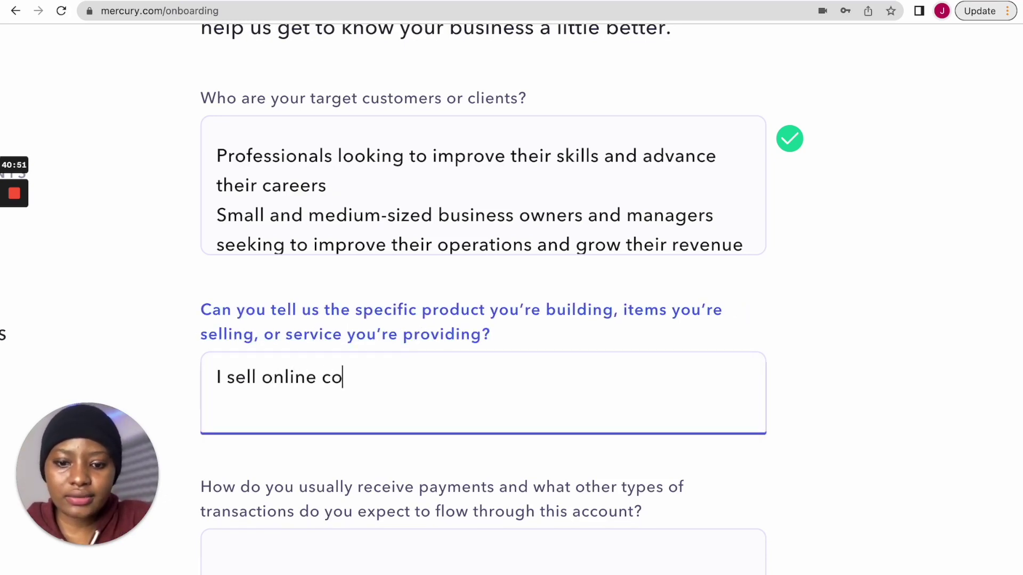
text(urses, off)
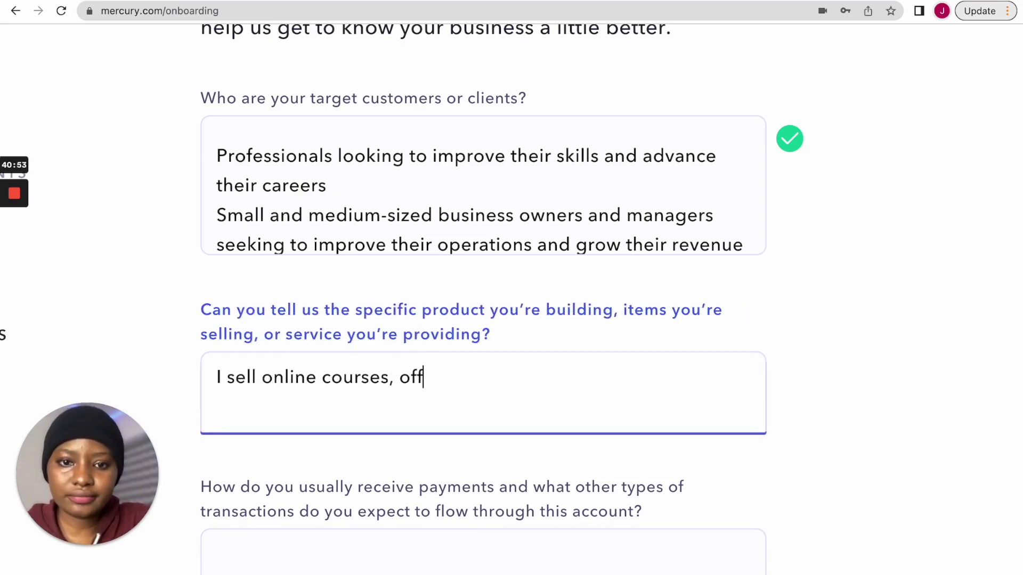
text(er consuk)
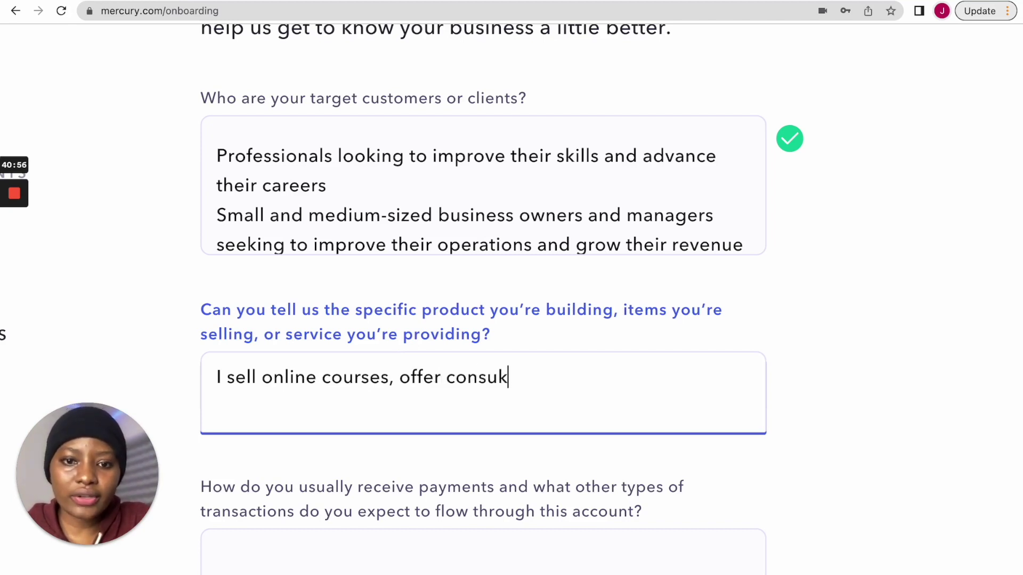
key(BackSpace)
text(ltatio)
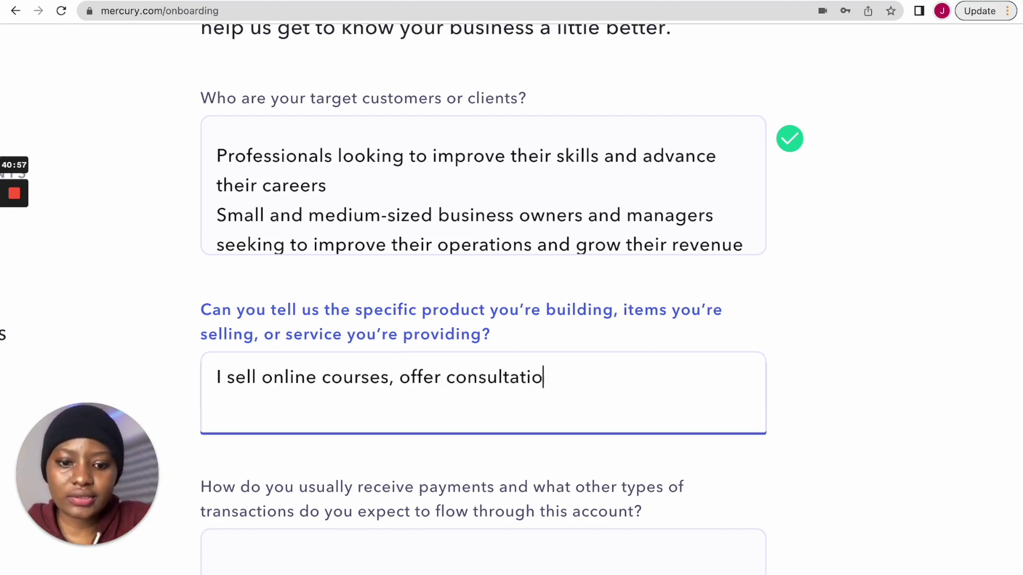
text(ns and coac)
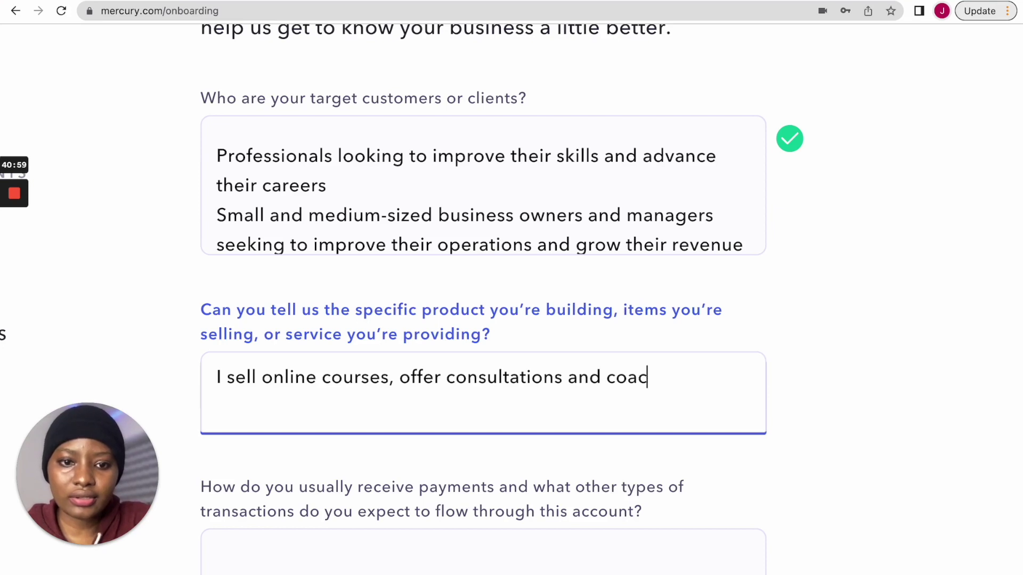
text(hing AND)
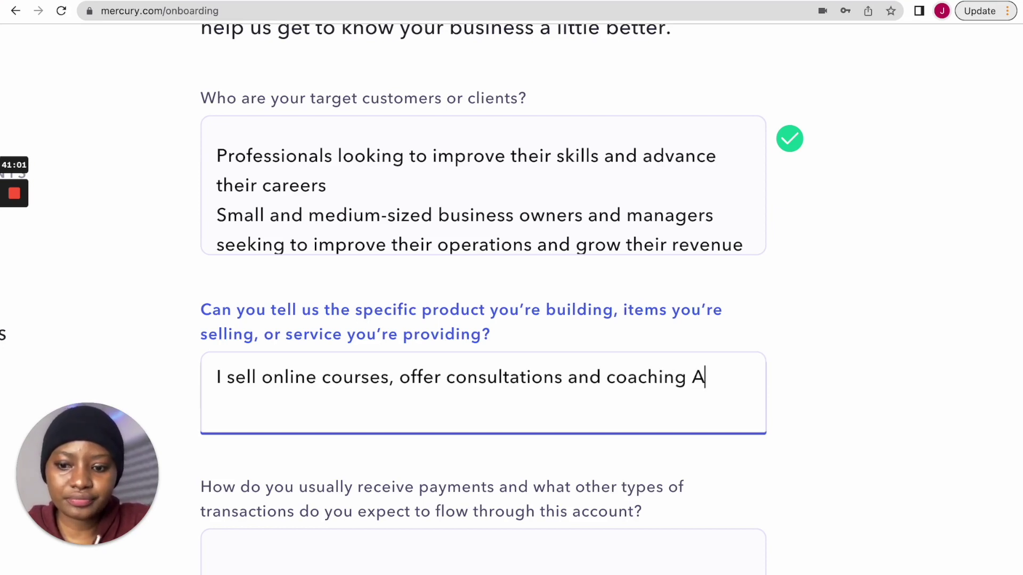
key(BackSpace)
key(BackSpace)
key(BackSpace)
text(an)
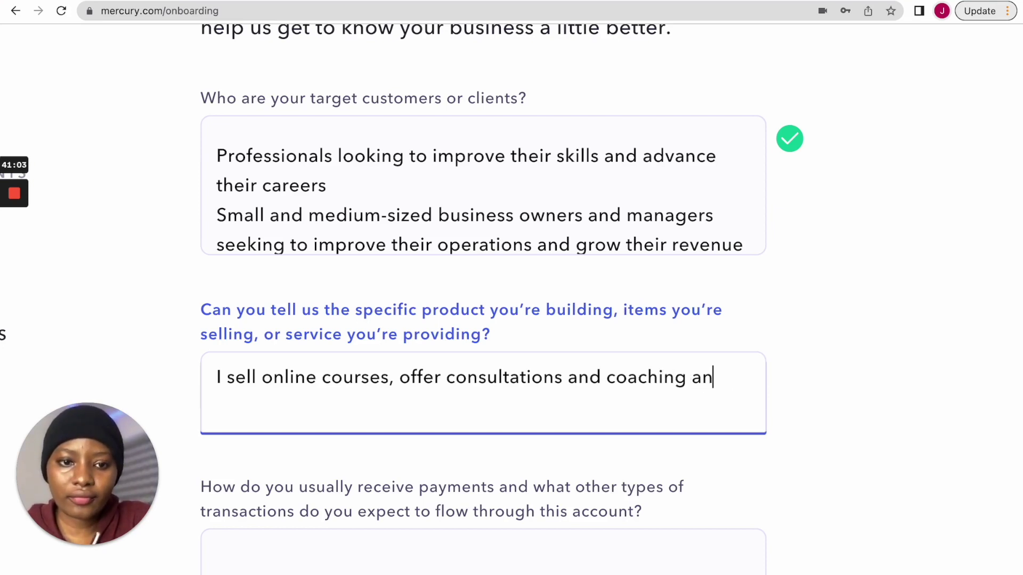
text(d also run o)
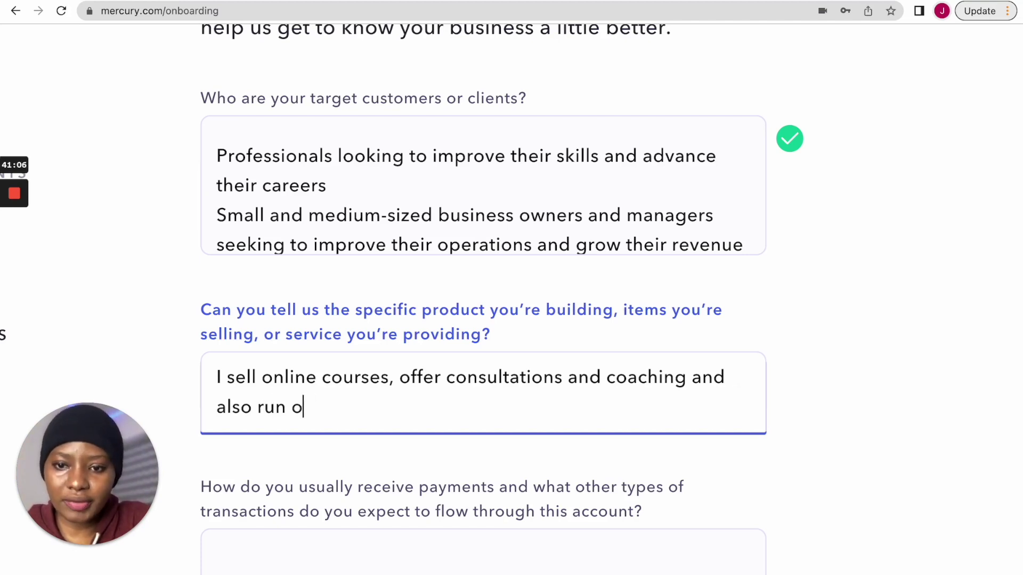
key(BackSpace)
text(paid)
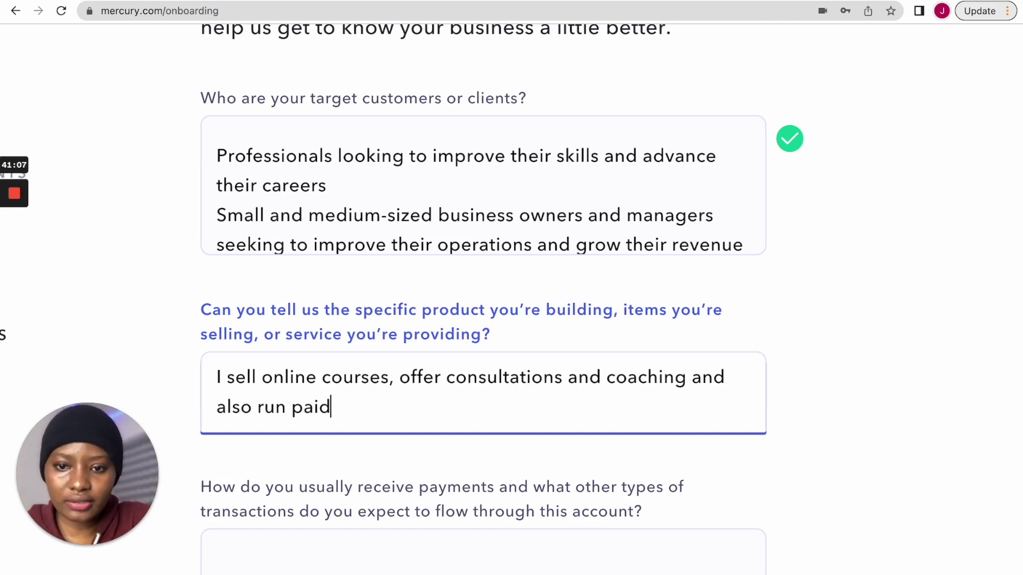
text( zoom cl)
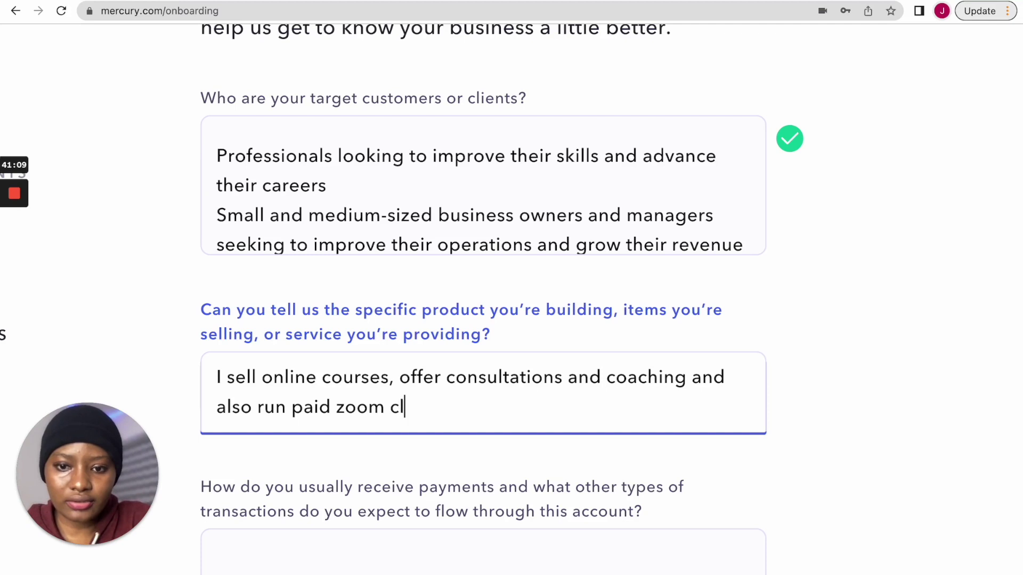
text(asses)
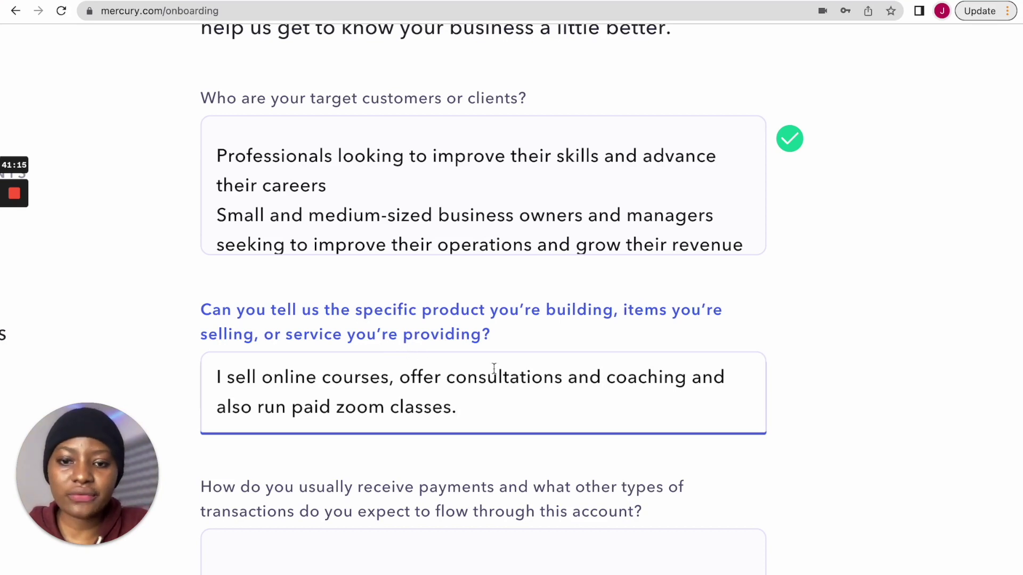
scroll(494, 368, down, 3)
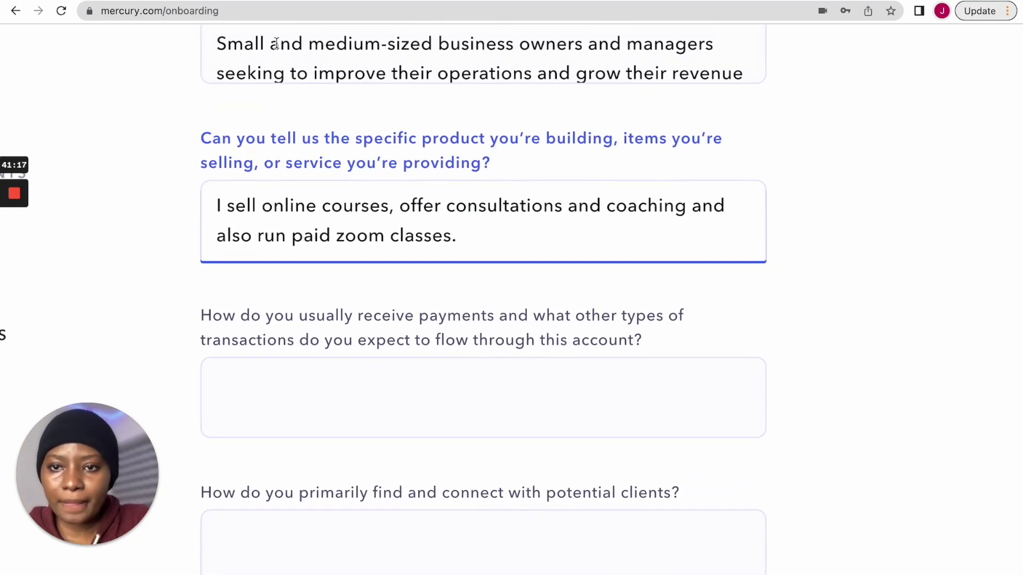
- Switch to ChatGPT and clear the selection in its reply
click(268, 0)
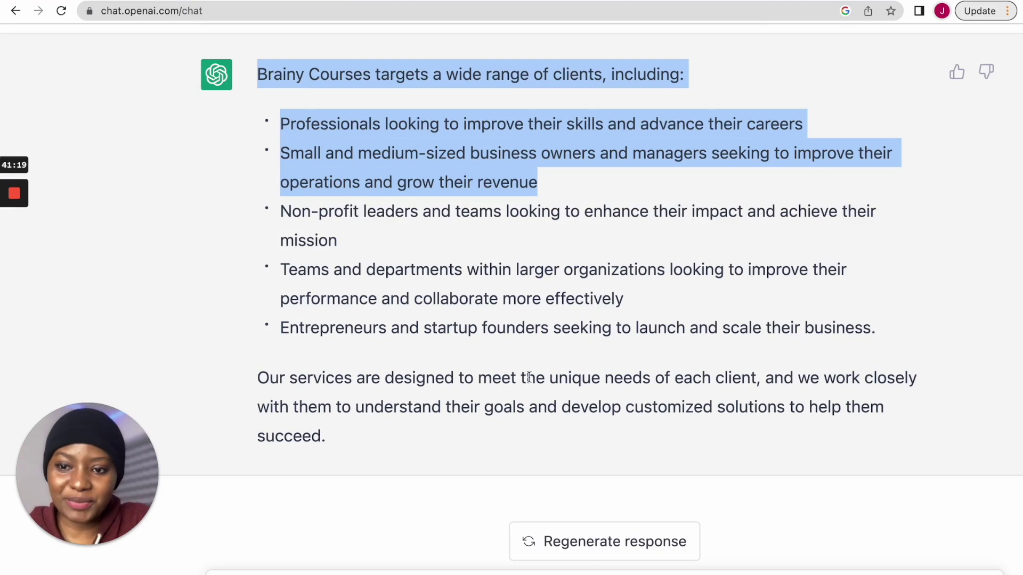
scroll(529, 378, down, 2)
click(445, 523)
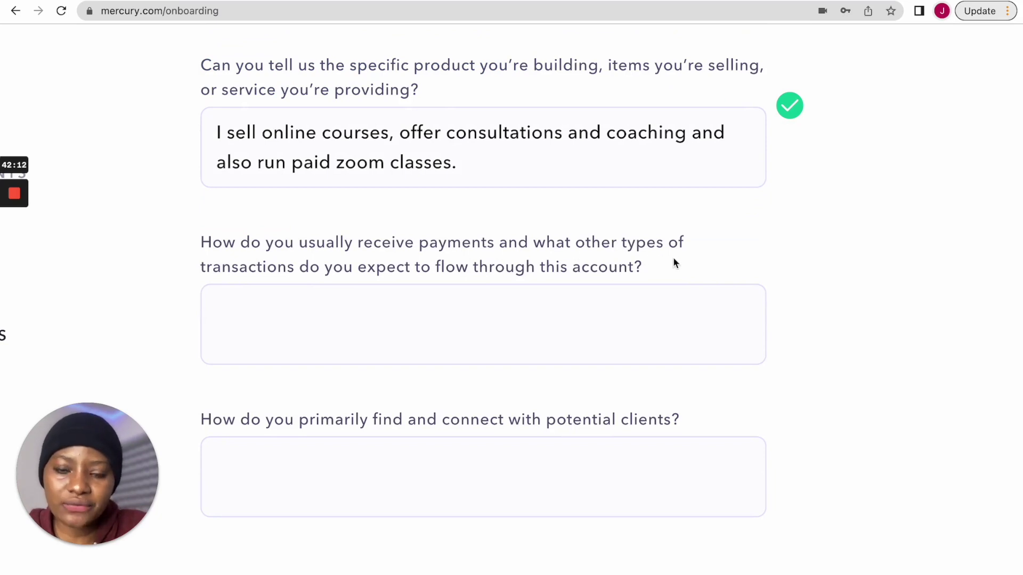
- Answer payments: via affiliate marketing networks, payment processors, ecommerce platforms like shopify payments
click(478, 313)
text(I receive pa)
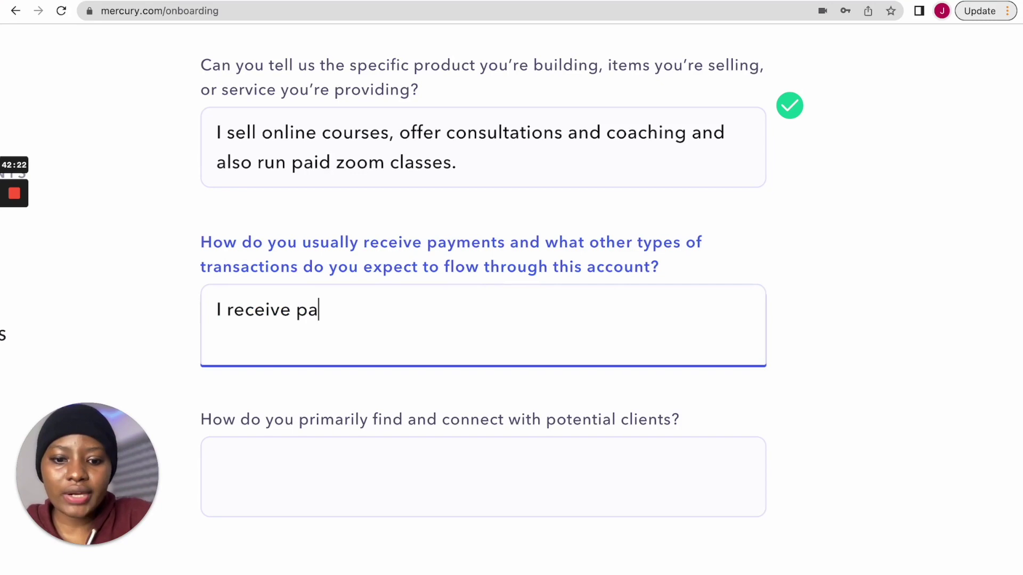
text(yments v)
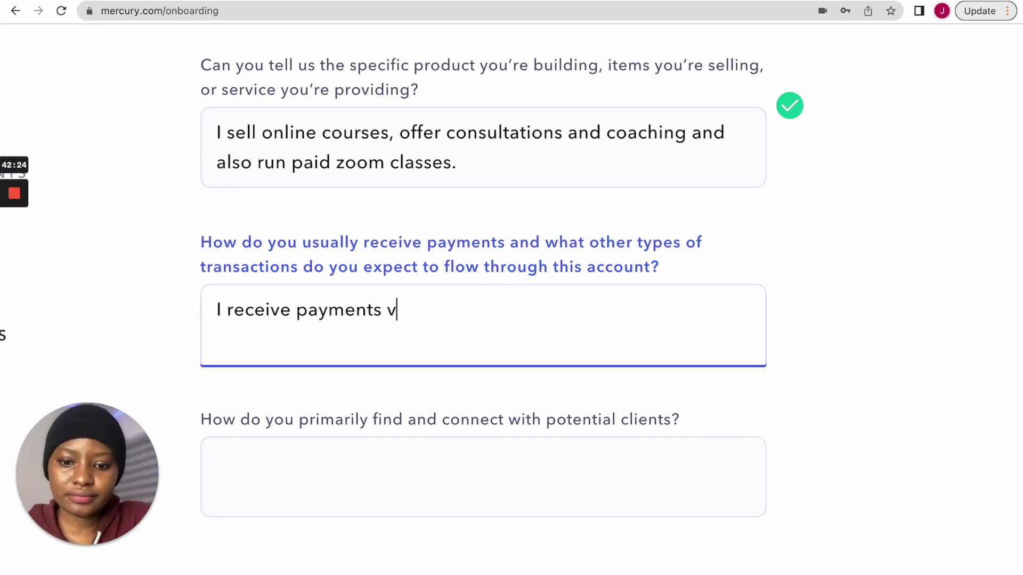
text(ia affiliat)
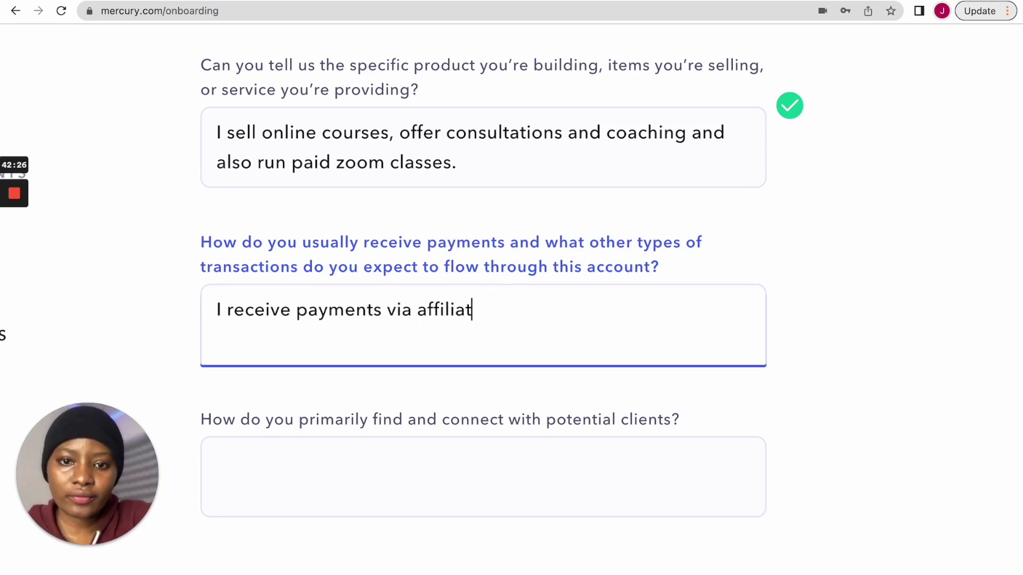
text(e marketing n)
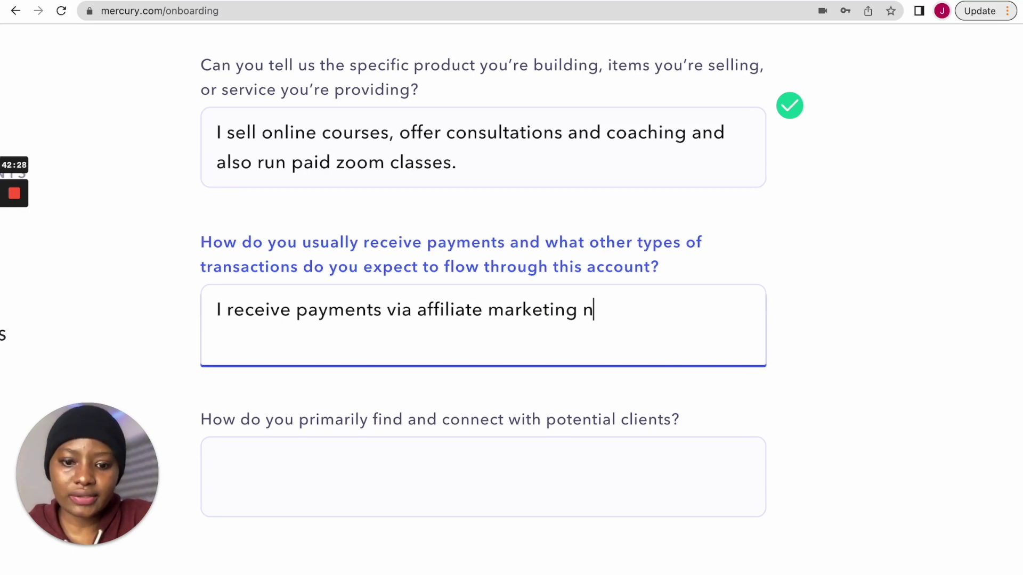
text(etworks, )
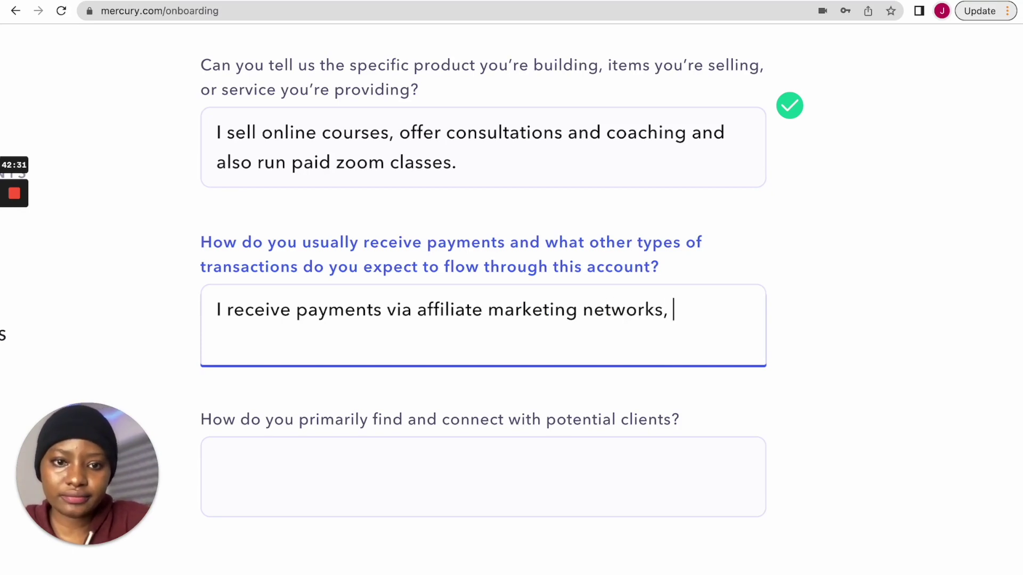
text(payment )
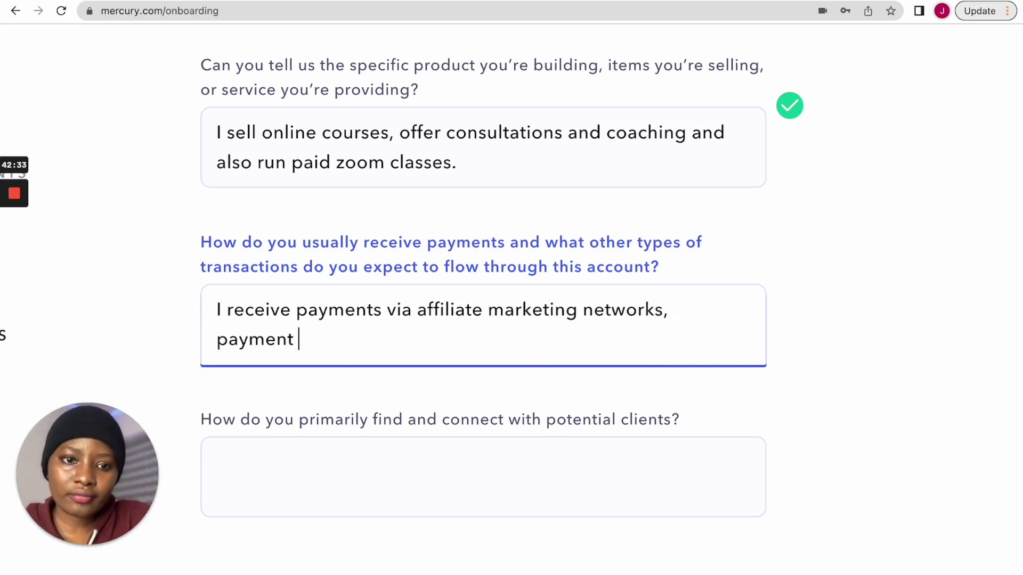
text(processors)
text(, ect)
key(BackSpace)
text(ommerce)
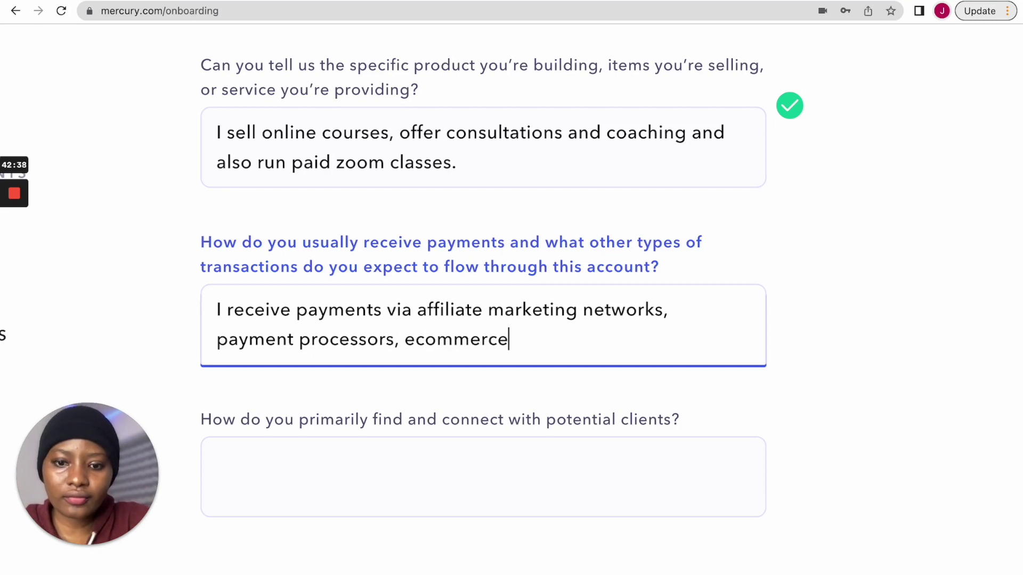
text( platfor)
text(ms like sh)
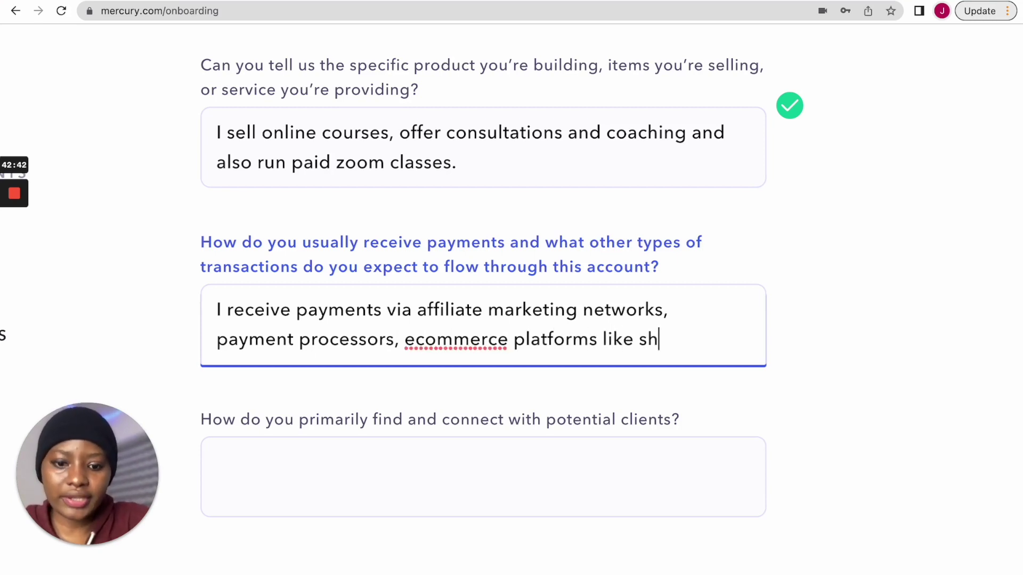
text(opify payments.)
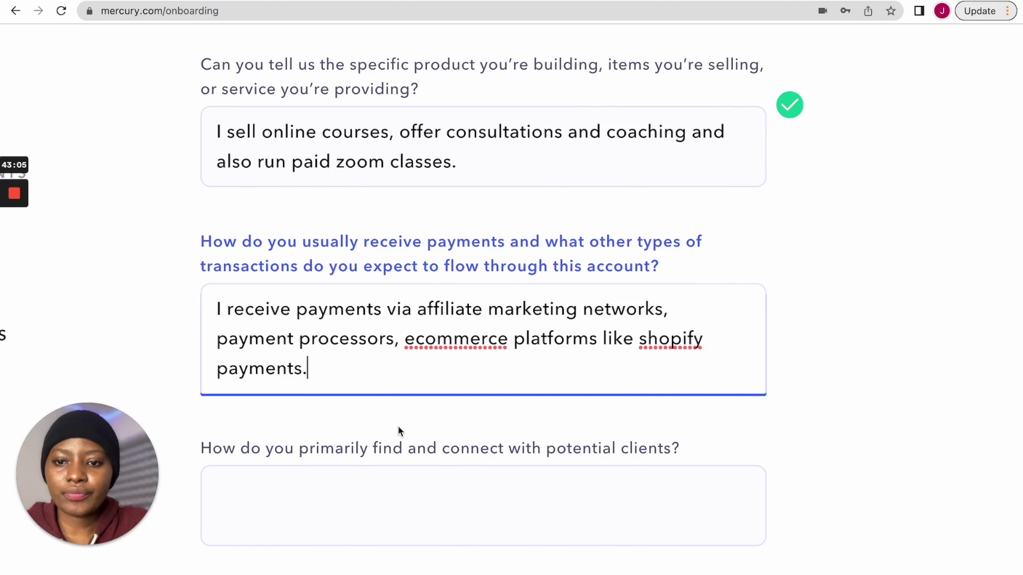
scroll(397, 425, down, 3)
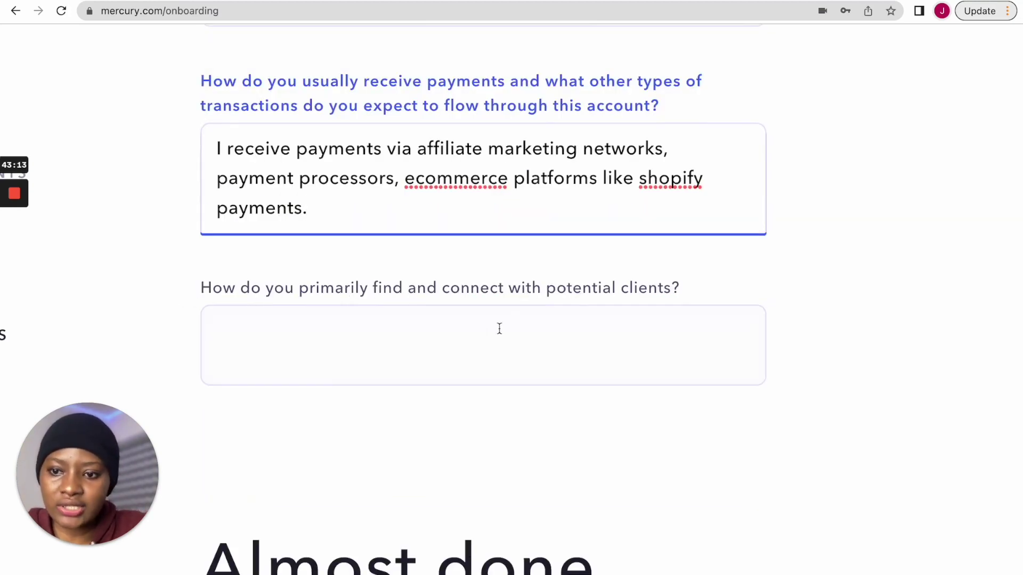
- Answer how clients are found: 'From my paid facebook, instagram and tiktok ads.'
click(467, 346)
text(From )
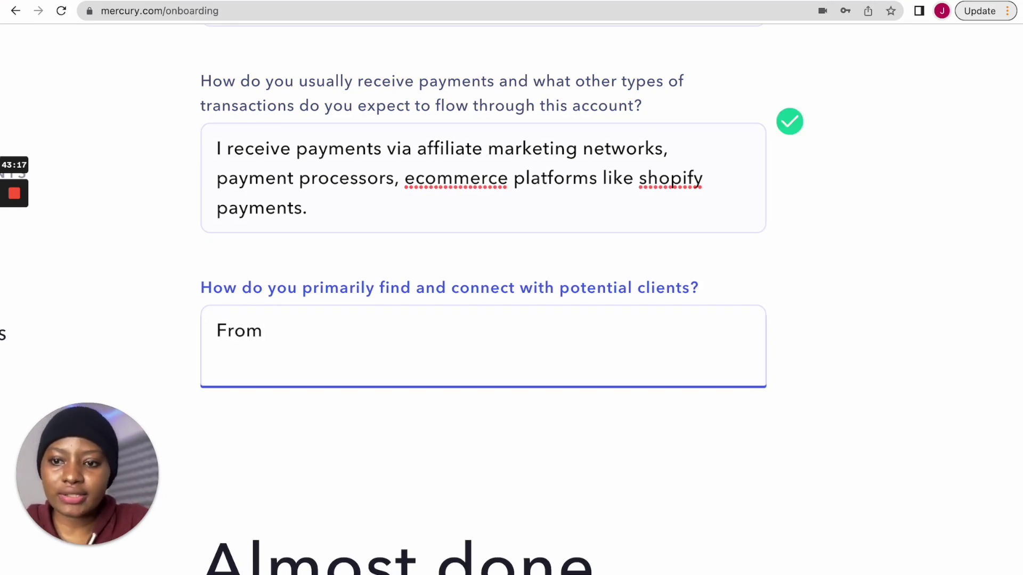
text(my you)
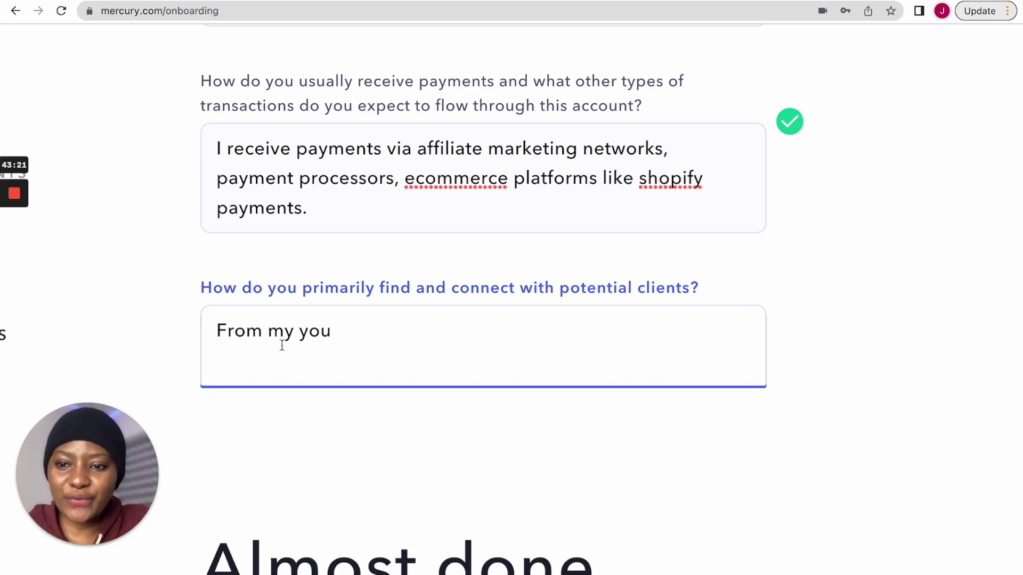
drag(300, 339, 385, 331)
click(322, 330)
text(p)
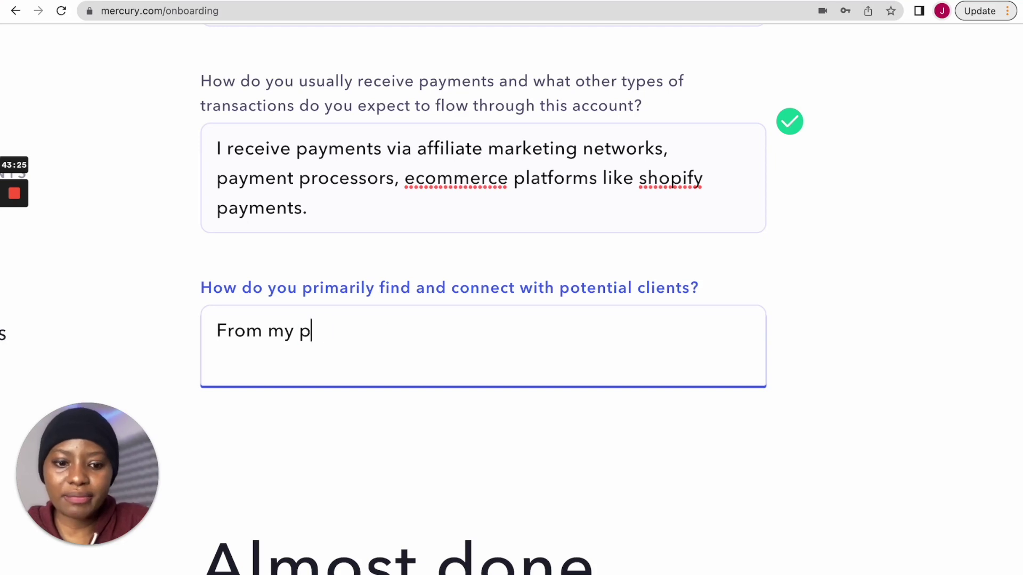
text(aid )
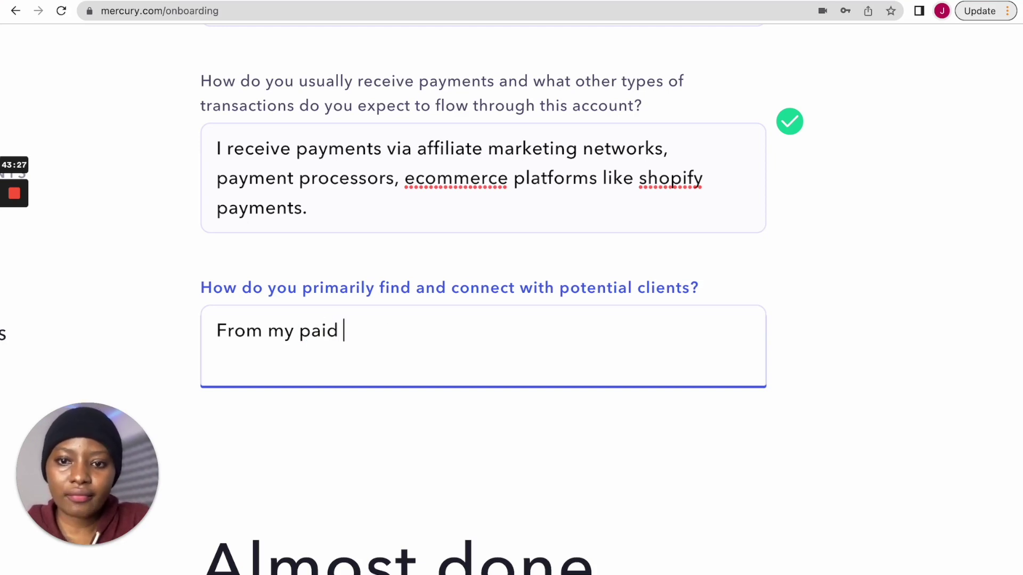
text(facebook and)
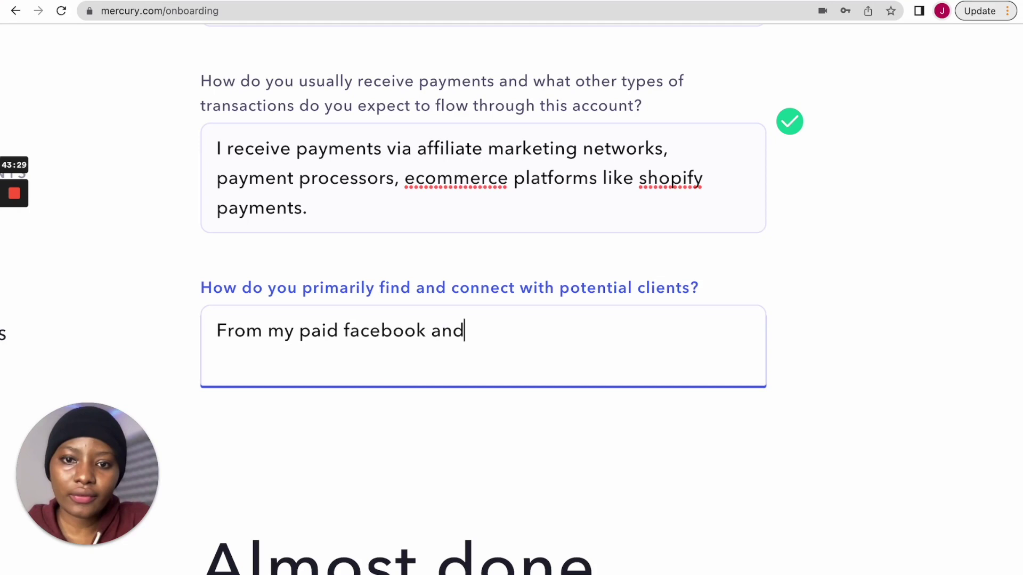
key(BackSpace)
key(BackSpace)
key(BackSpace)
key(BackSpace)
key(BackSpace)
text(, )
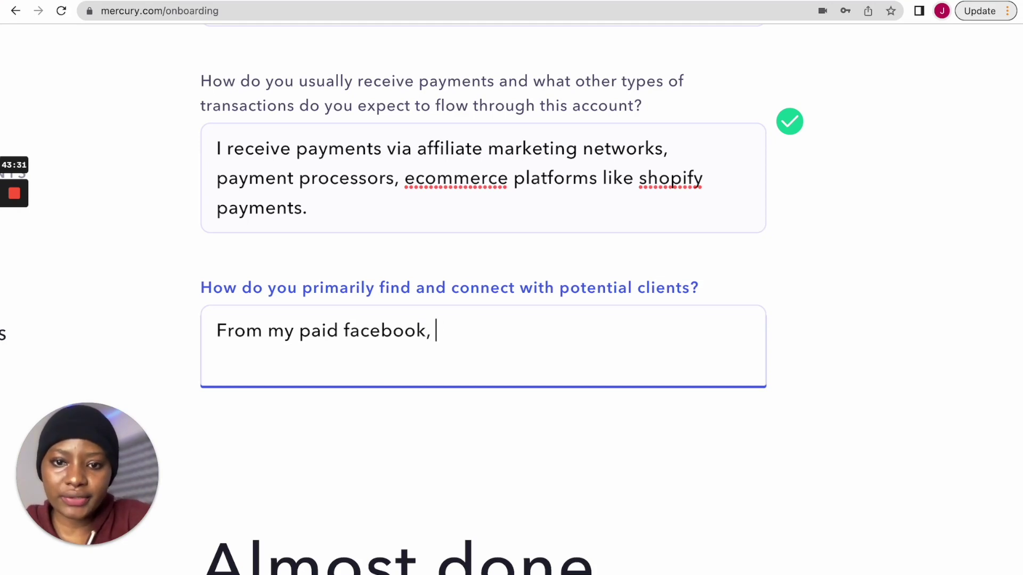
text(instagram andf)
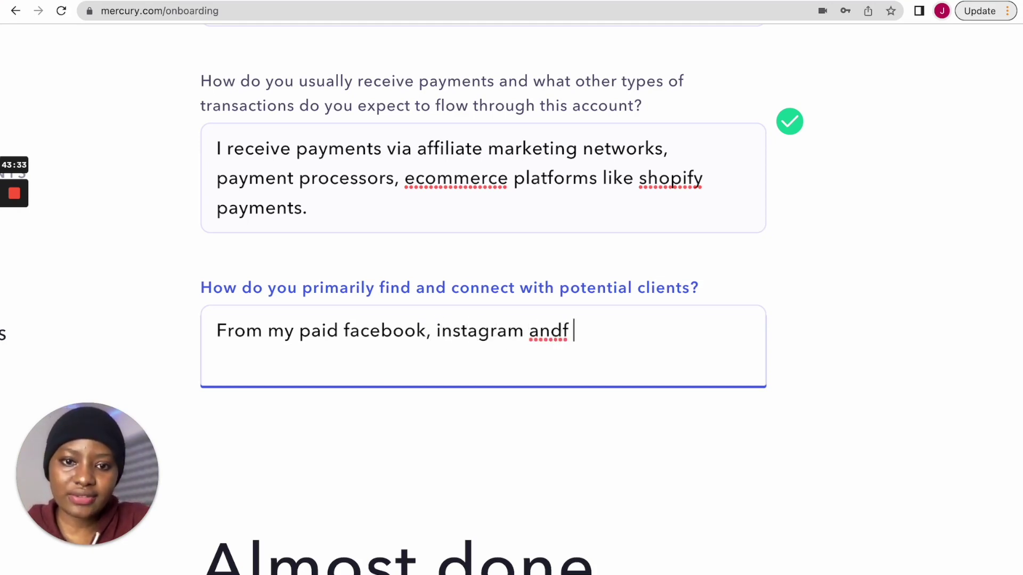
key(BackSpace)
text(tiktok ads.)
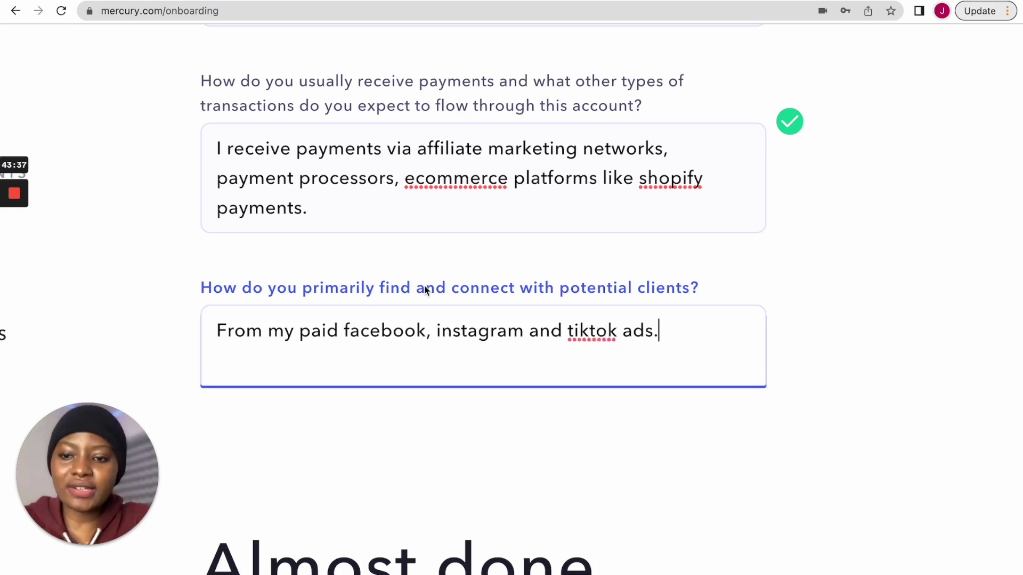
click(444, 248)
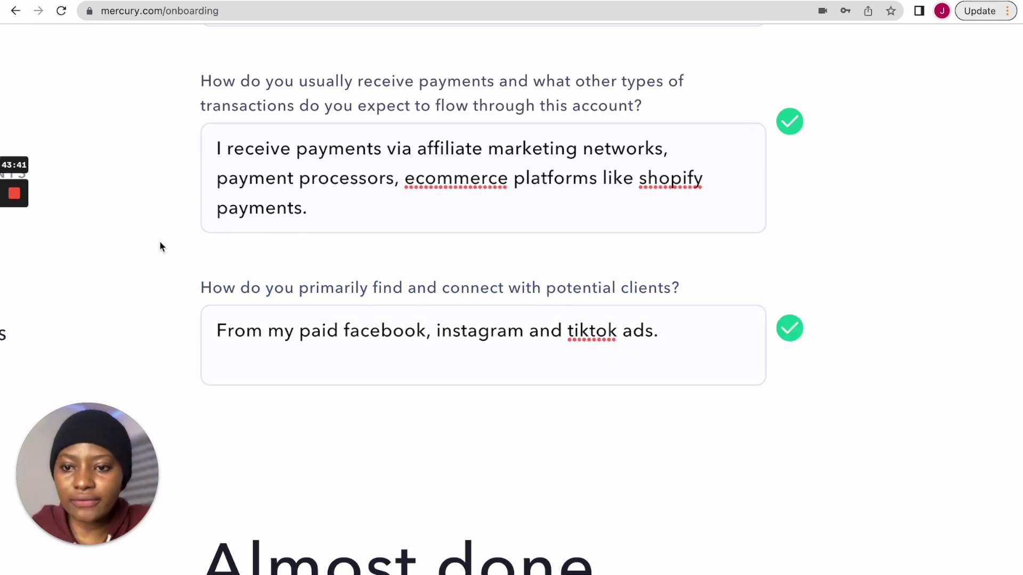
- Scroll to the 'Almost done' list: company info, contacts, owner profiles, formation documents, EIN
scroll(180, 210, up, 4)
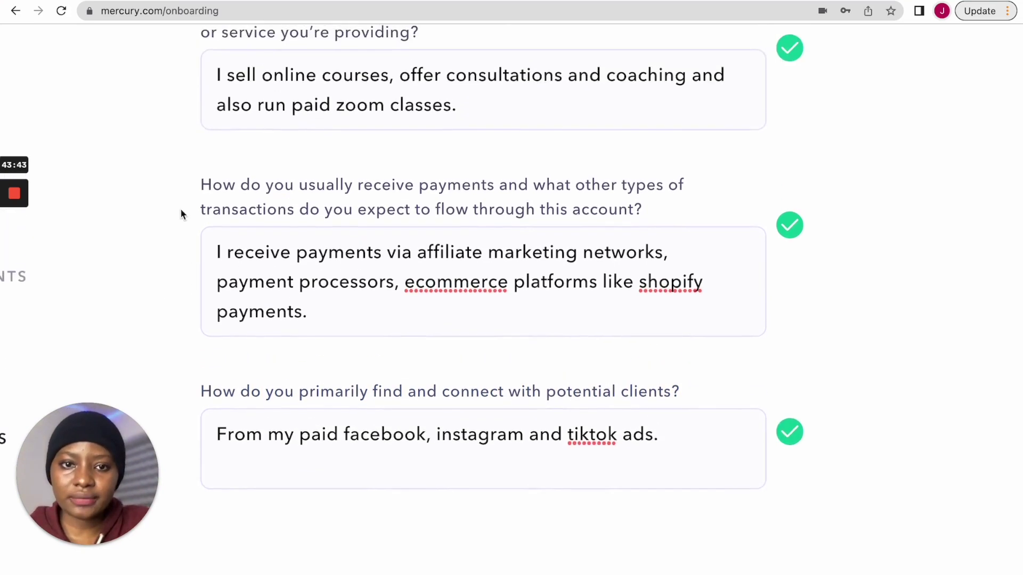
scroll(180, 210, down, 3)
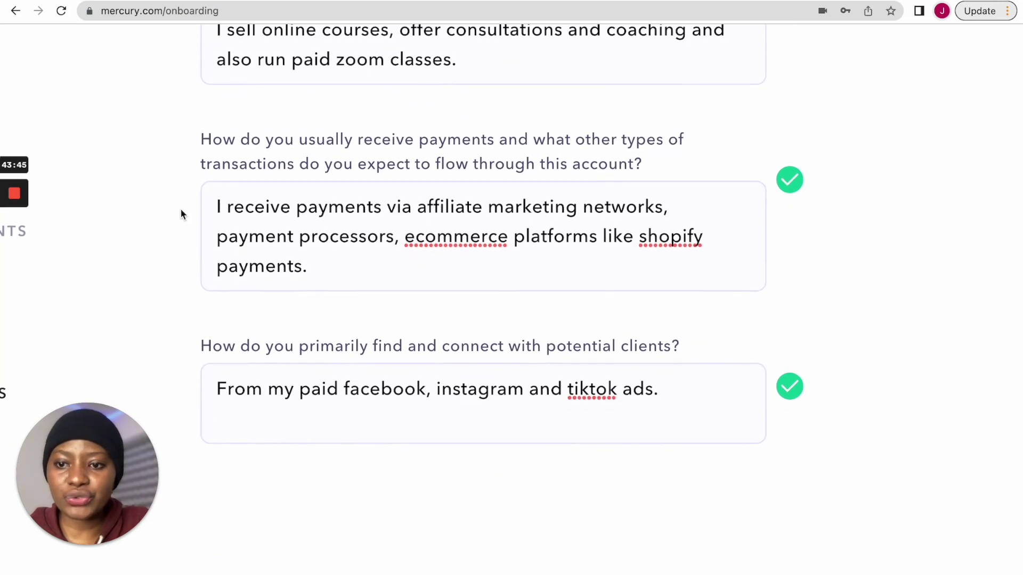
scroll(574, 155, right, 1)
scroll(656, 141, left, 2)
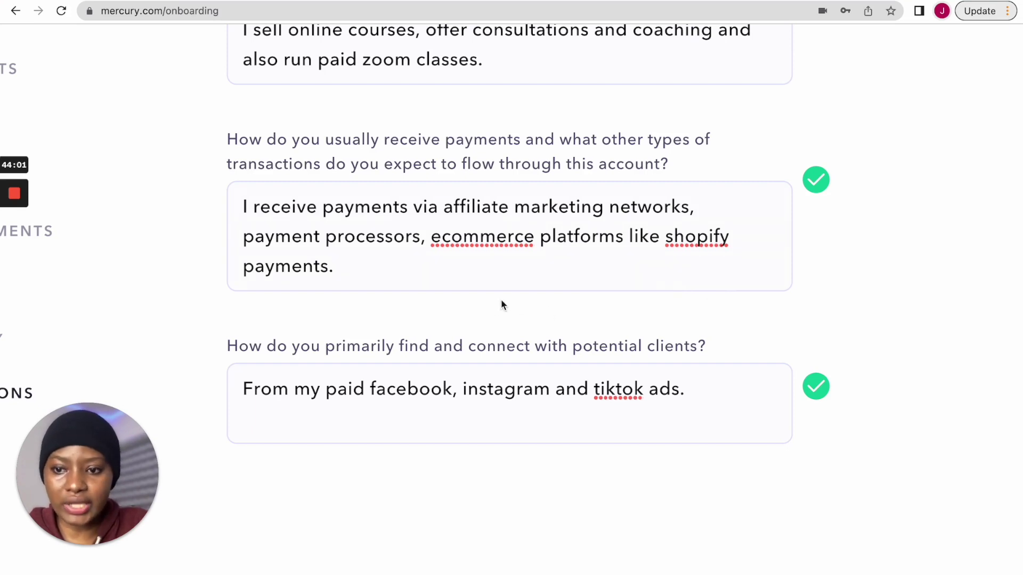
scroll(466, 480, down, 7)
scroll(465, 479, down, 4)
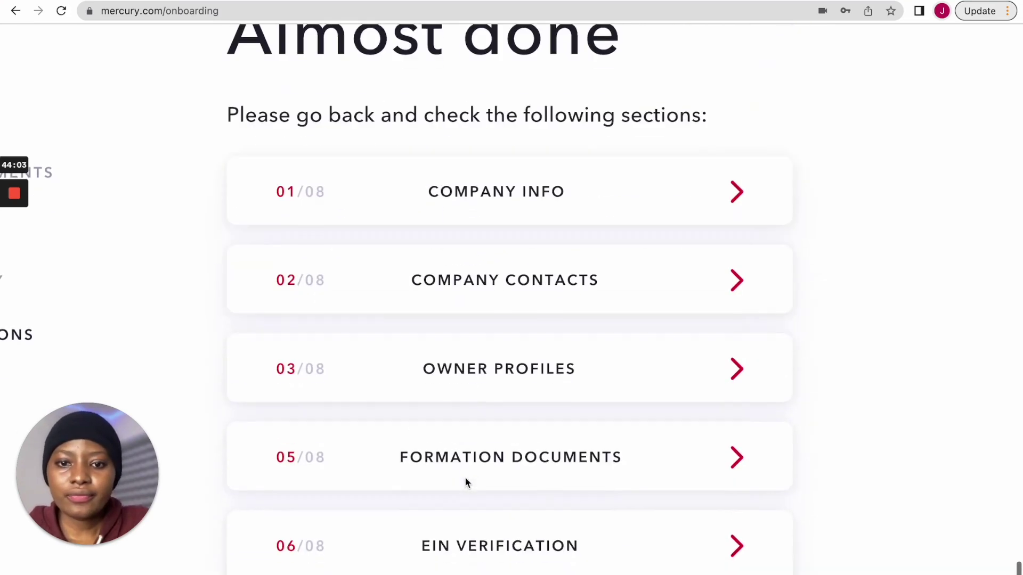
scroll(464, 477, up, 2)
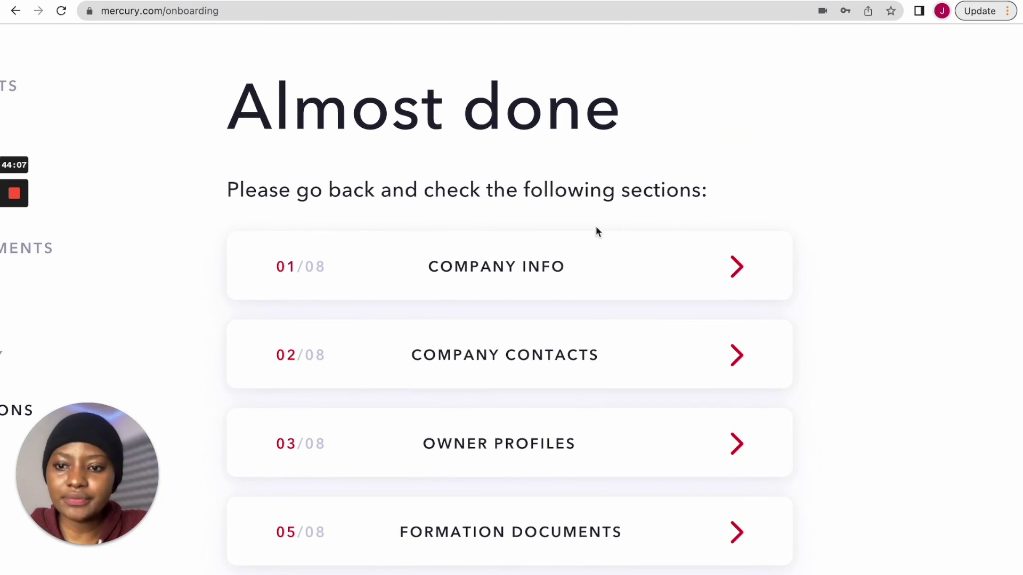
scroll(597, 228, down, 3)
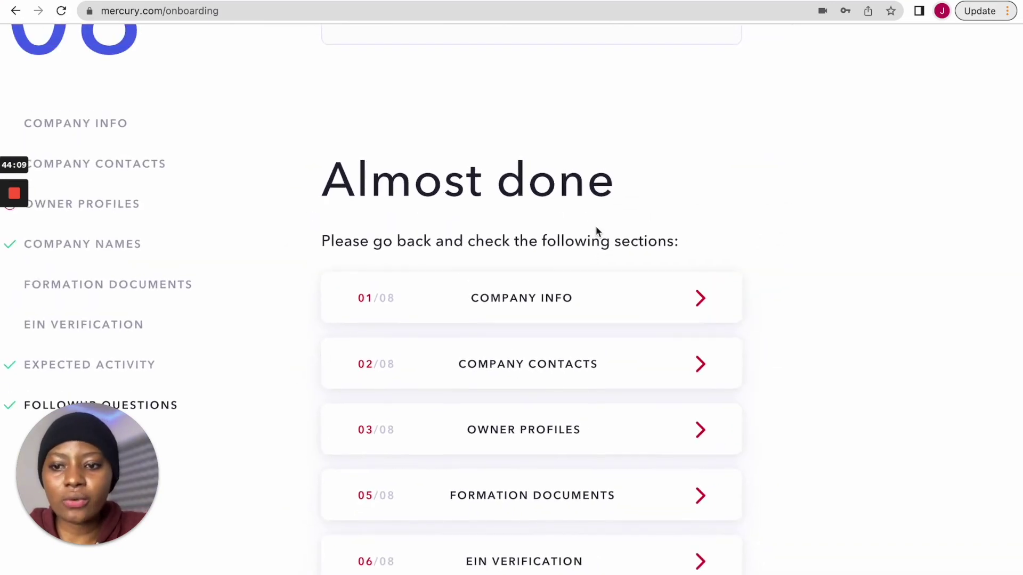
scroll(637, 296, down, 1)
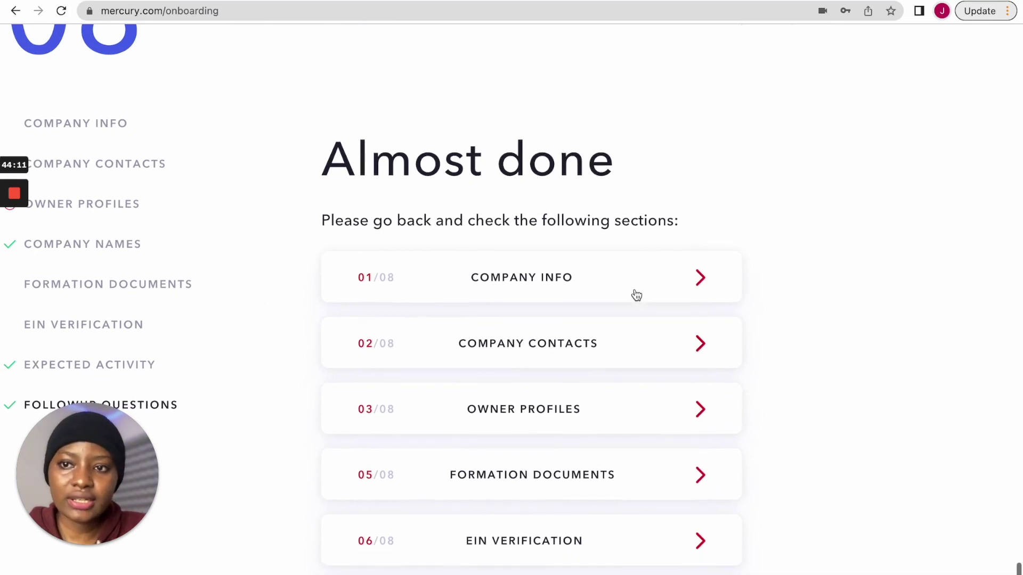
click(91, 125)
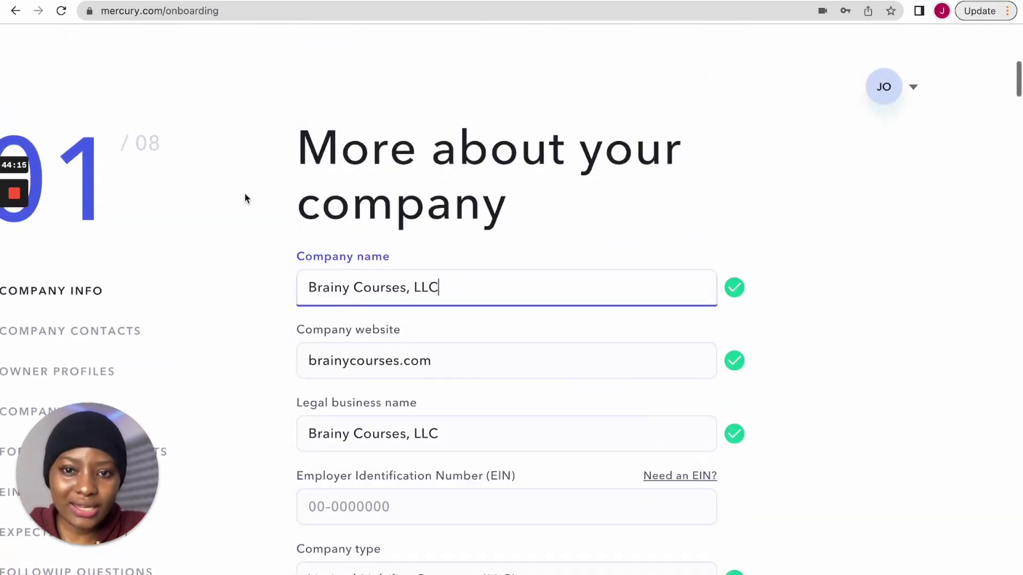
click(110, 573)
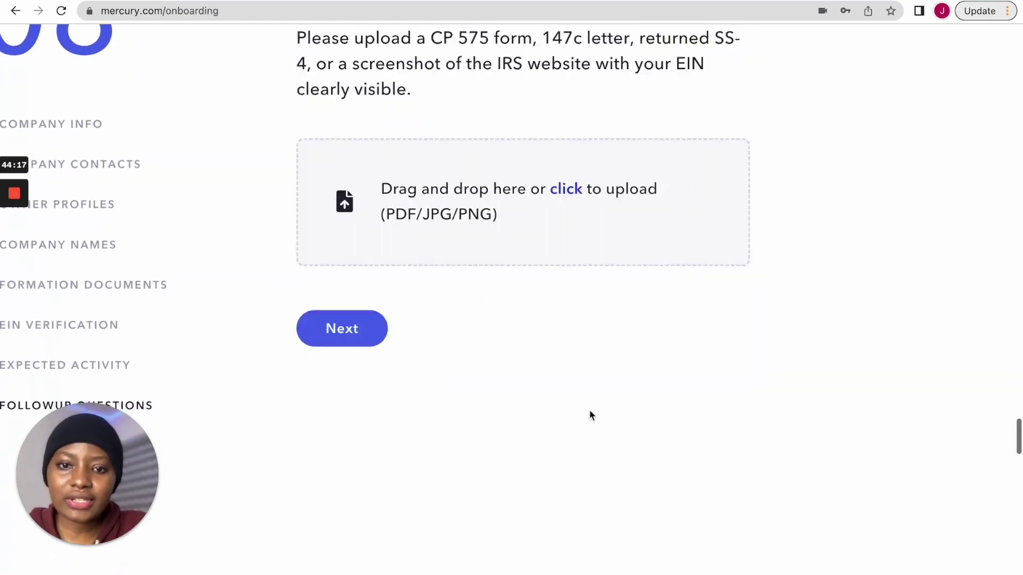
scroll(590, 414, down, 12)
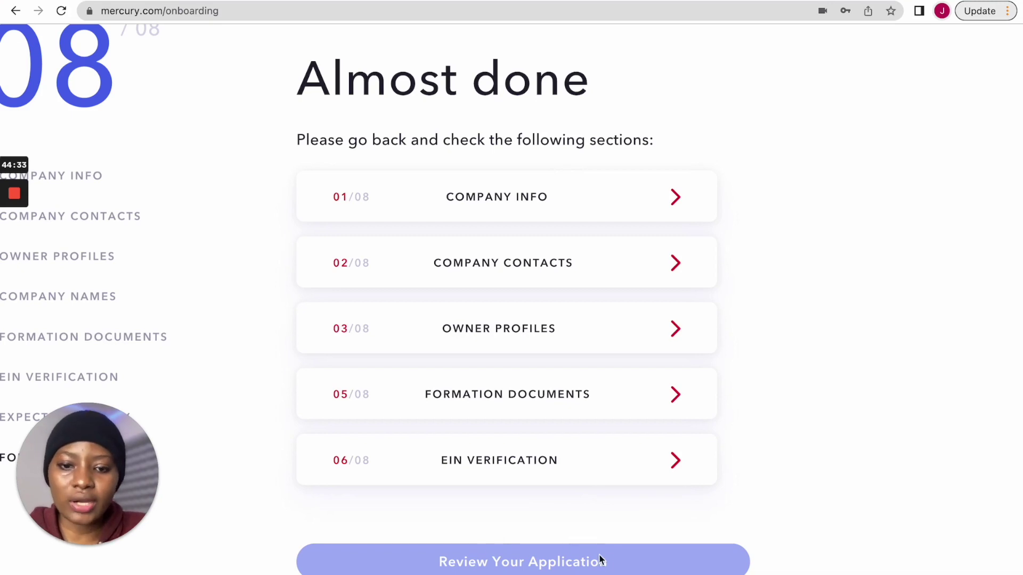
scroll(586, 551, down, 2)
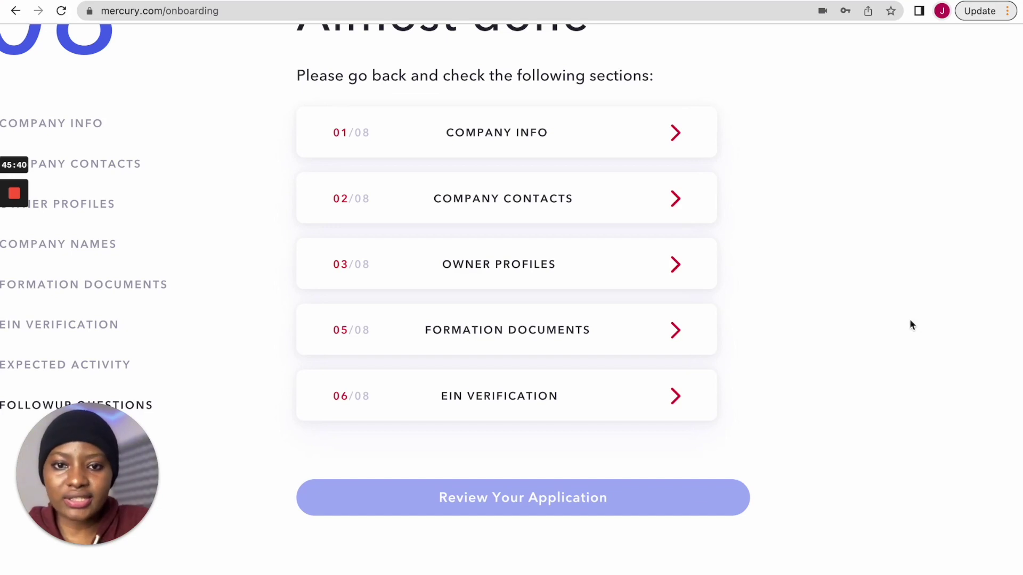
- Scroll back up to the Owner Profiles section's About and Home Address fields
scroll(674, 213, up, 10)
scroll(674, 216, up, 15)
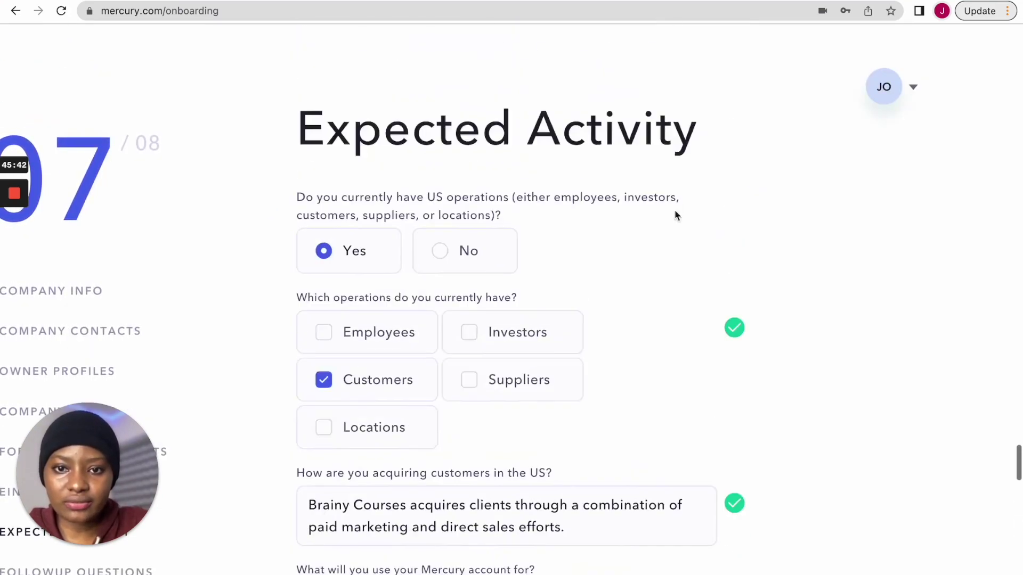
scroll(674, 216, up, 15)
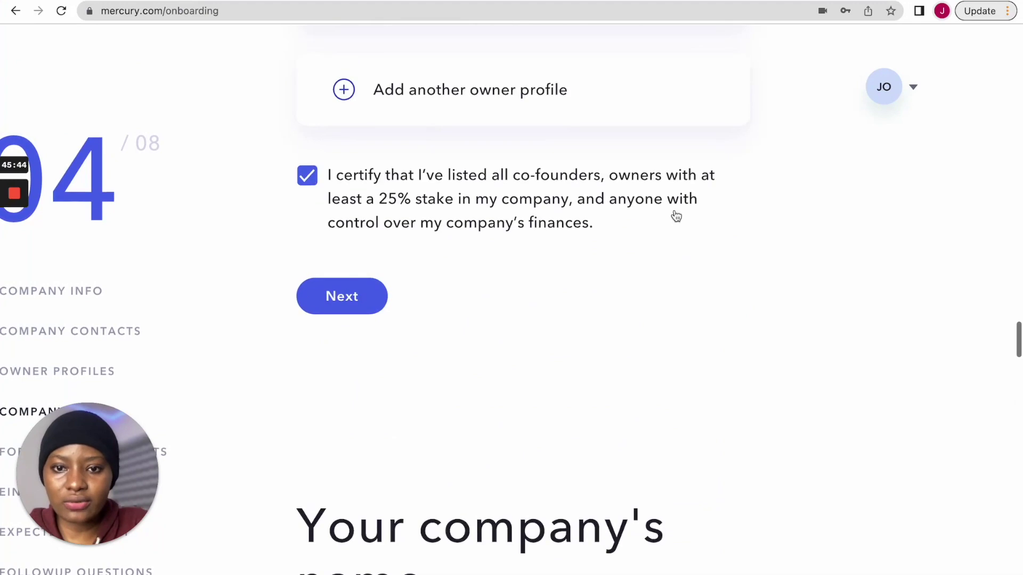
scroll(675, 215, up, 15)
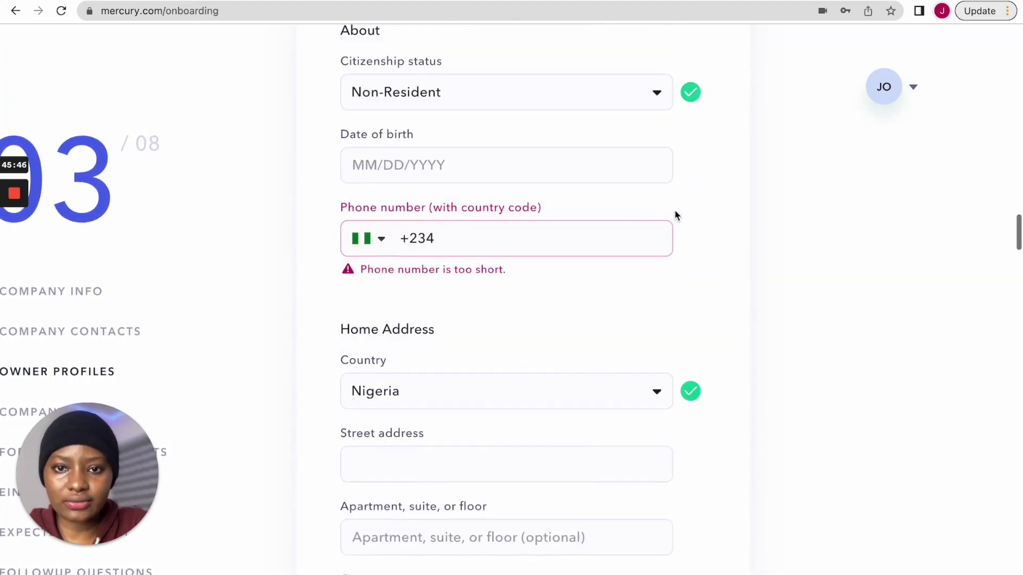
scroll(675, 213, up, 8)
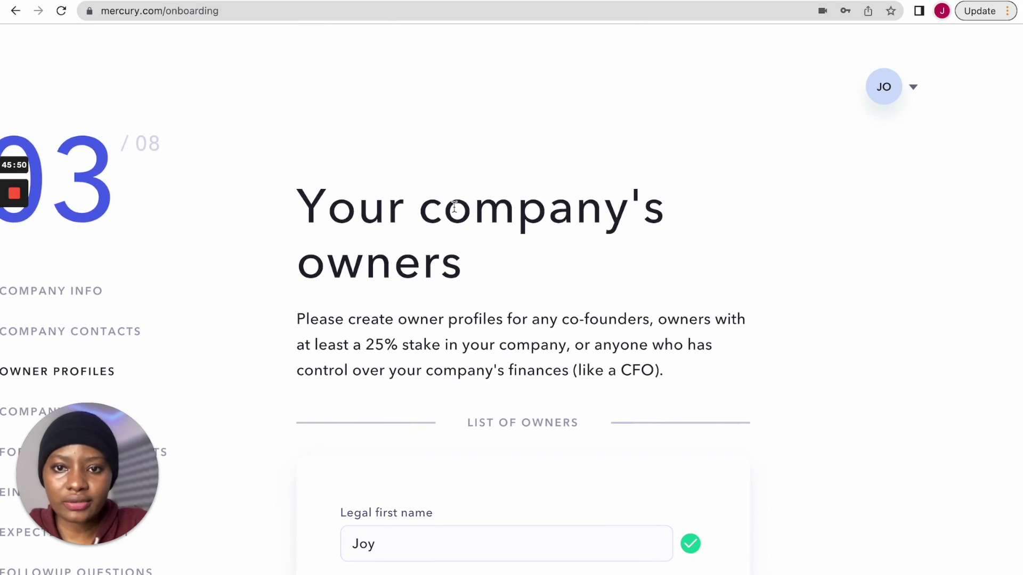
scroll(459, 306, down, 18)
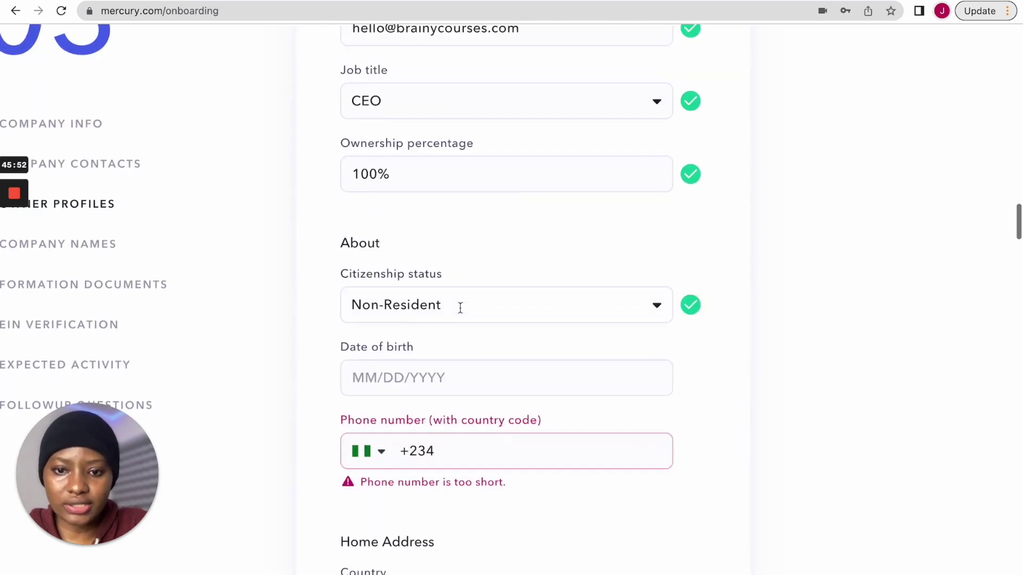